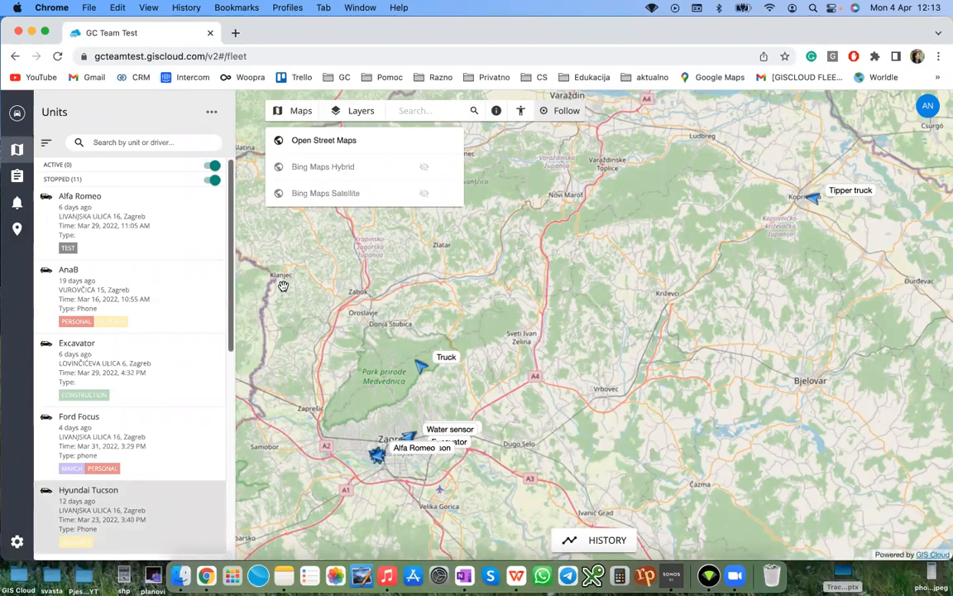
Step: Look through the fleet's units list and select the Ford Focus unit to centre the map on it
{"action": "left_click", "coordinate": [12, 151]}
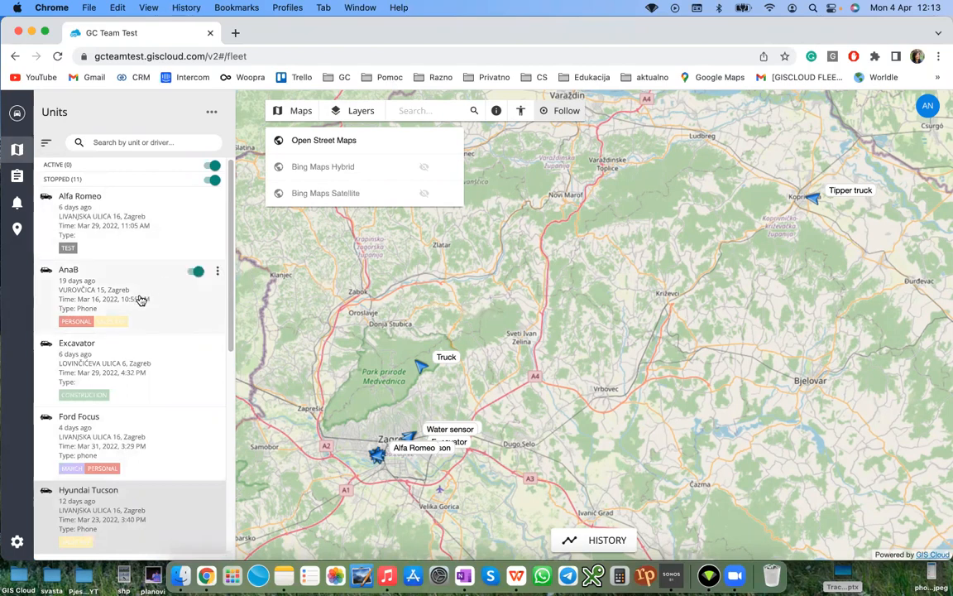
{"action": "scroll", "coordinate": [139, 290], "scroll_direction": "down", "scroll_amount": 1}
{"action": "scroll", "coordinate": [115, 314], "scroll_direction": "down", "scroll_amount": 3}
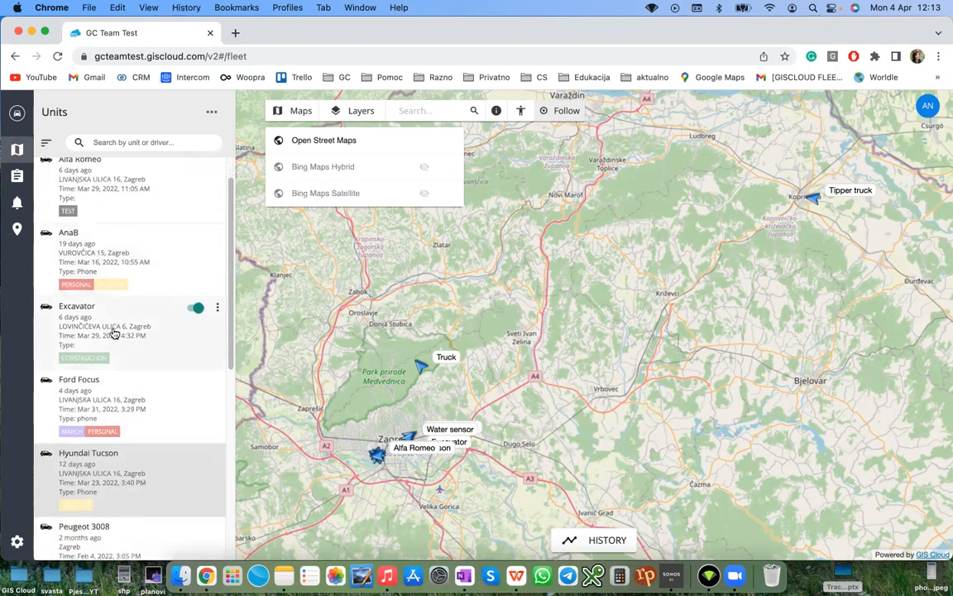
{"action": "scroll", "coordinate": [115, 351], "scroll_direction": "down", "scroll_amount": 6}
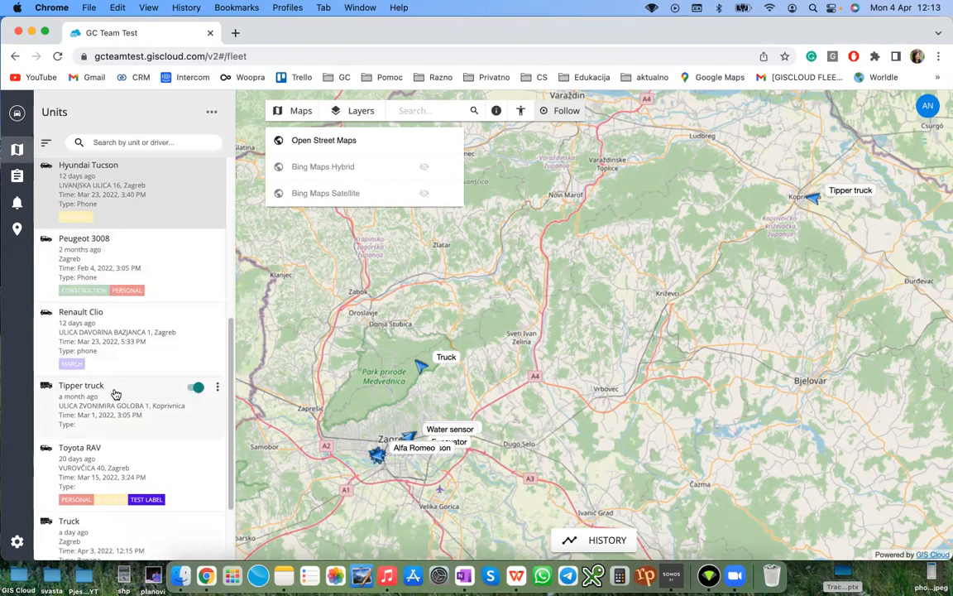
{"action": "scroll", "coordinate": [115, 394], "scroll_direction": "up", "scroll_amount": 9}
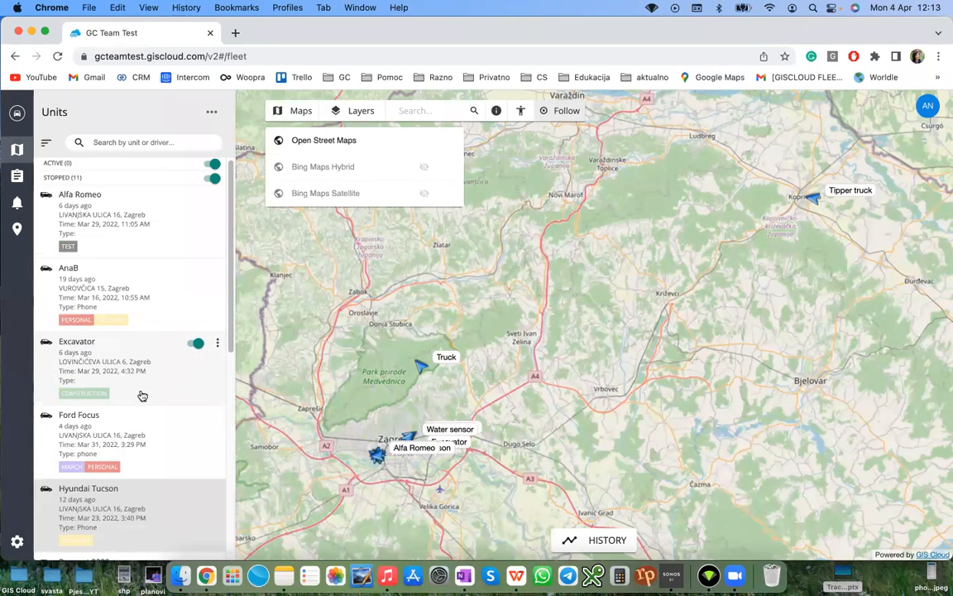
{"action": "left_click", "coordinate": [157, 449]}
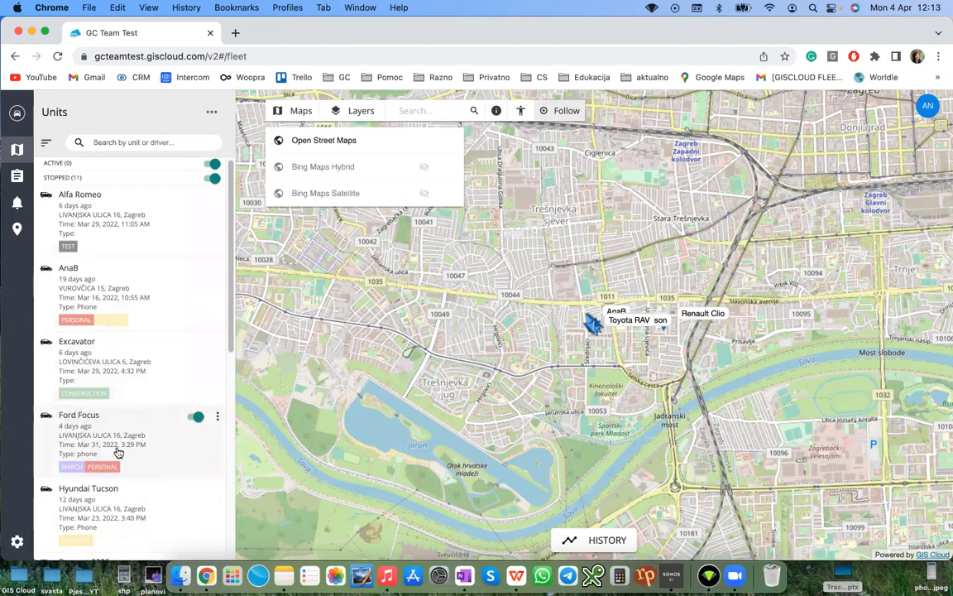
{"action": "left_click", "coordinate": [168, 414]}
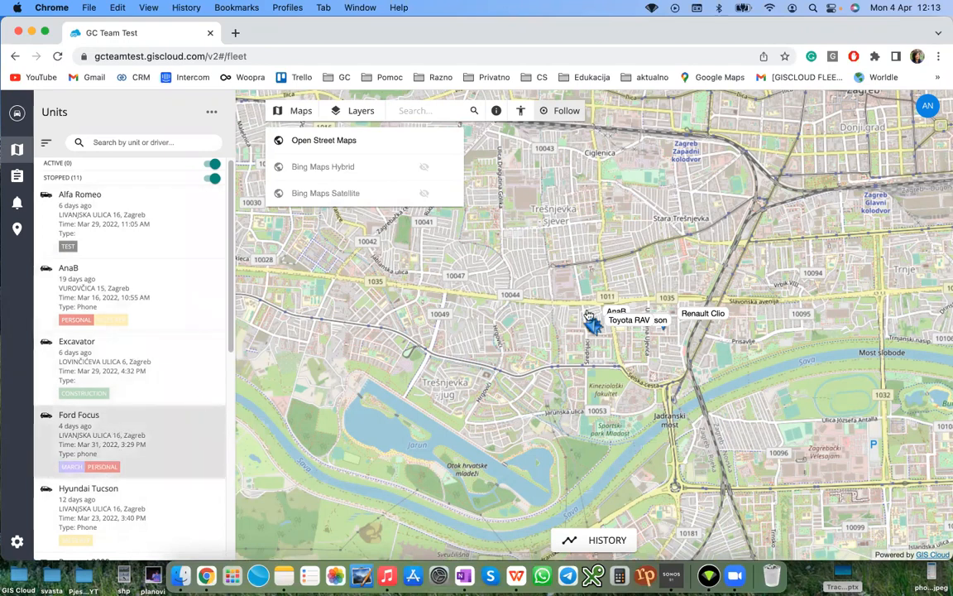
Step: Switch to Reflector by searching the Mac for "ref", to mirror the phone's screen
{"action": "left_click", "coordinate": [812, 10]}
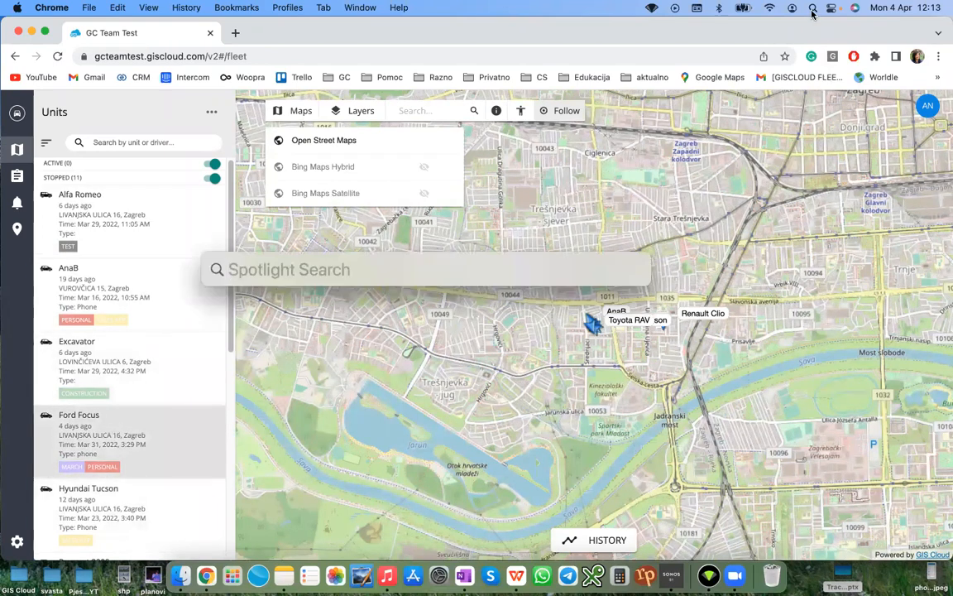
{"action": "type", "text": "ref"}
{"action": "key", "text": "Return"}
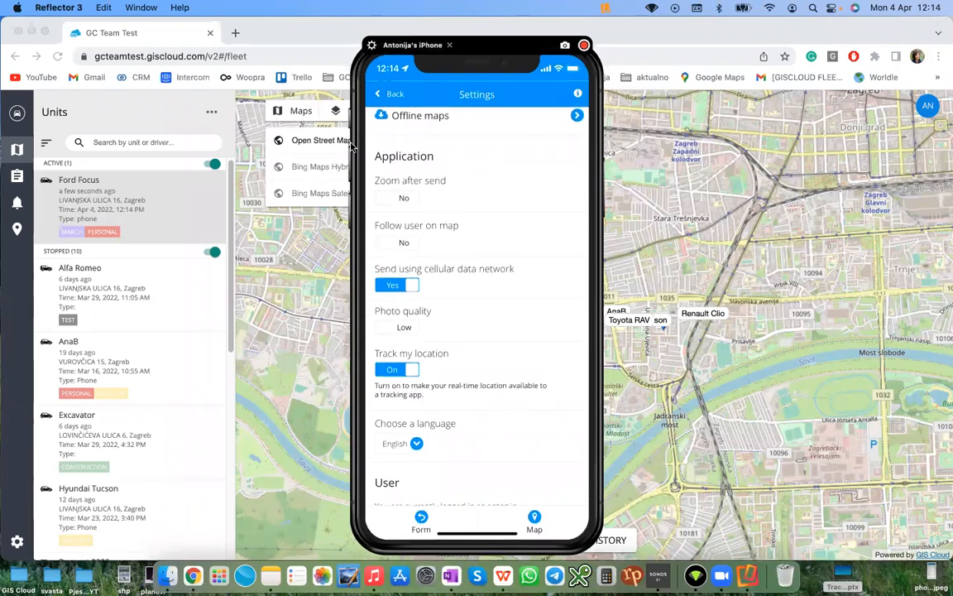
Step: Close the mirrored phone's window and quit Reflector
{"action": "left_click_drag", "start_coordinate": [453, 41], "coordinate": [447, 113]}
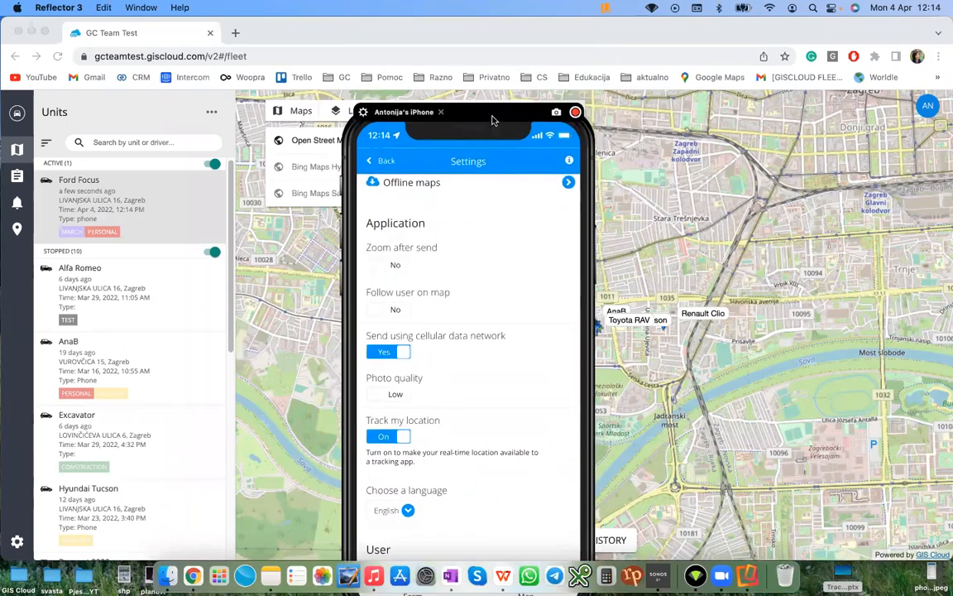
{"action": "left_click", "coordinate": [441, 112]}
{"action": "right_click", "coordinate": [747, 569]}
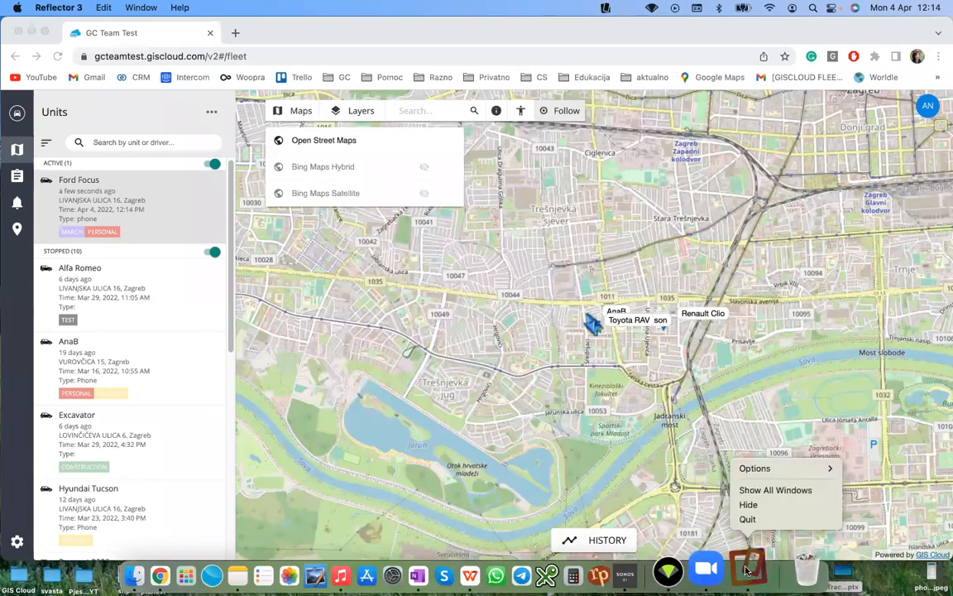
{"action": "left_click", "coordinate": [747, 519]}
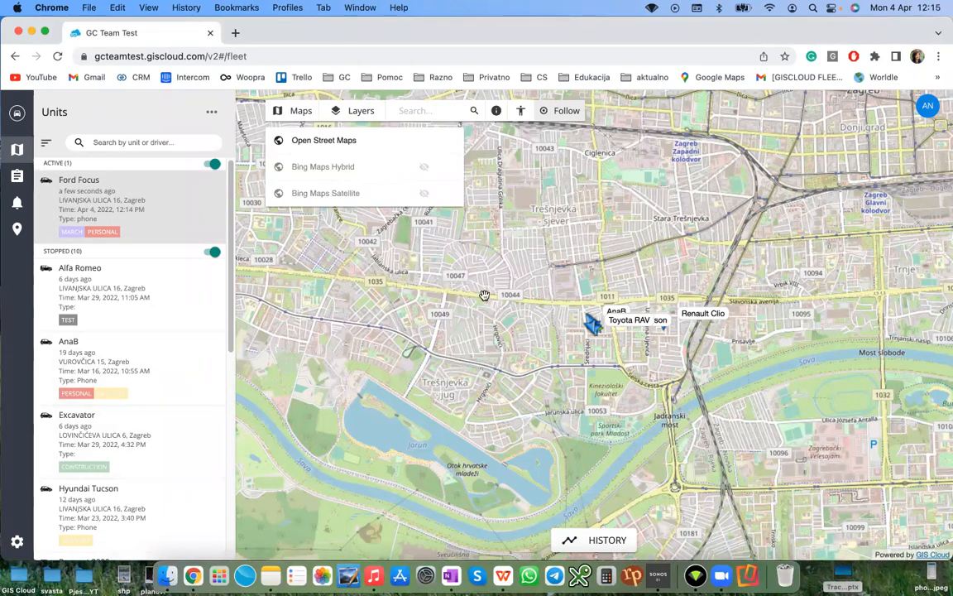
Step: Browse the available maps, check the project filter choices, and open the map named Track map
{"action": "left_click", "coordinate": [303, 116]}
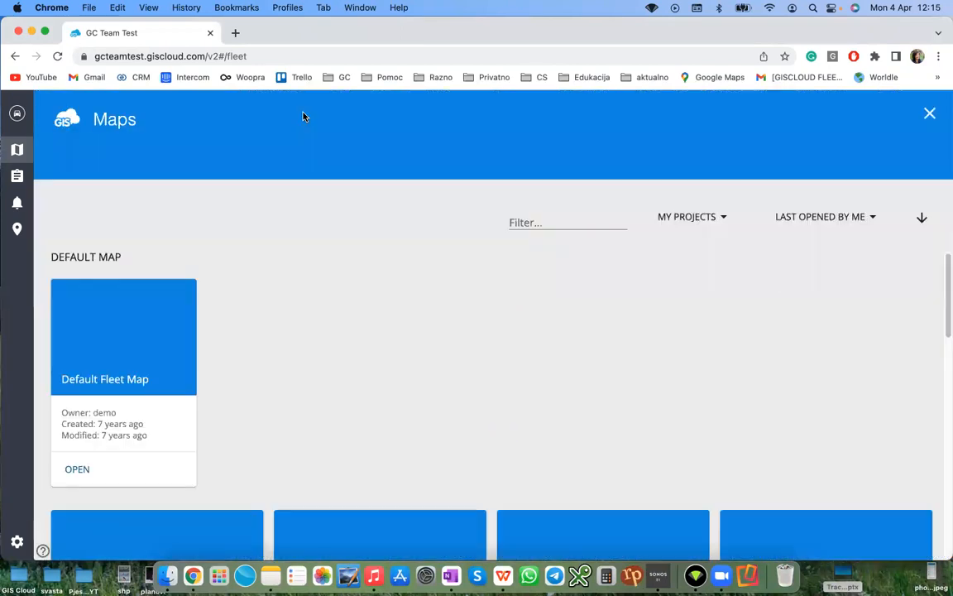
{"action": "scroll", "coordinate": [302, 305], "scroll_direction": "down", "scroll_amount": 2}
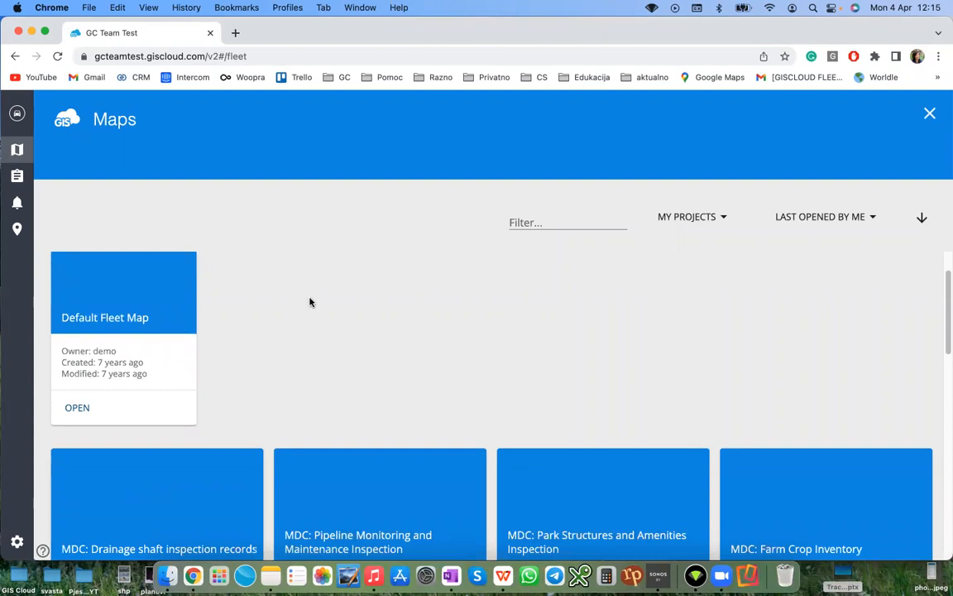
{"action": "scroll", "coordinate": [310, 304], "scroll_direction": "down", "scroll_amount": 5}
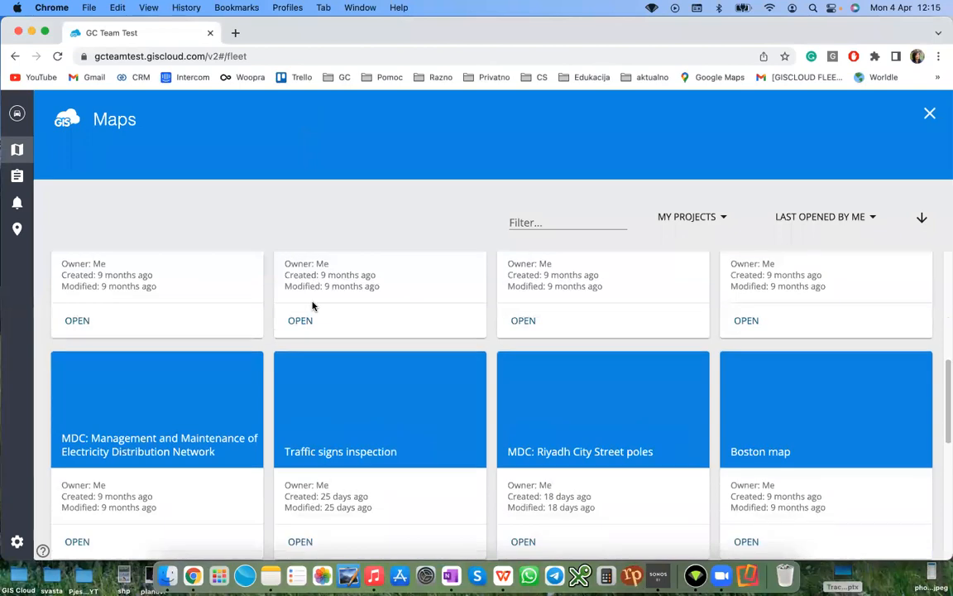
{"action": "scroll", "coordinate": [313, 306], "scroll_direction": "down", "scroll_amount": 3}
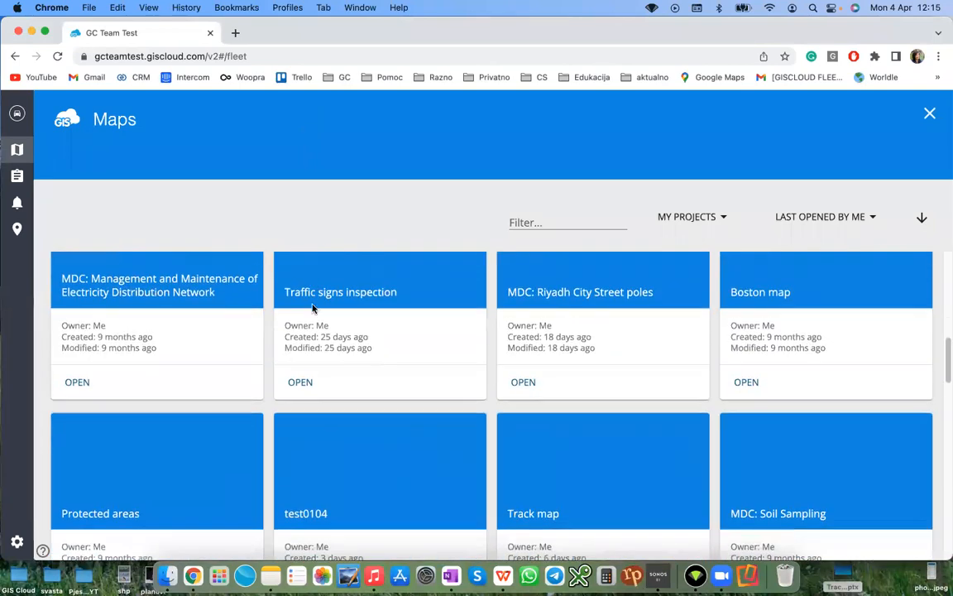
{"action": "scroll", "coordinate": [314, 310], "scroll_direction": "down", "scroll_amount": 1}
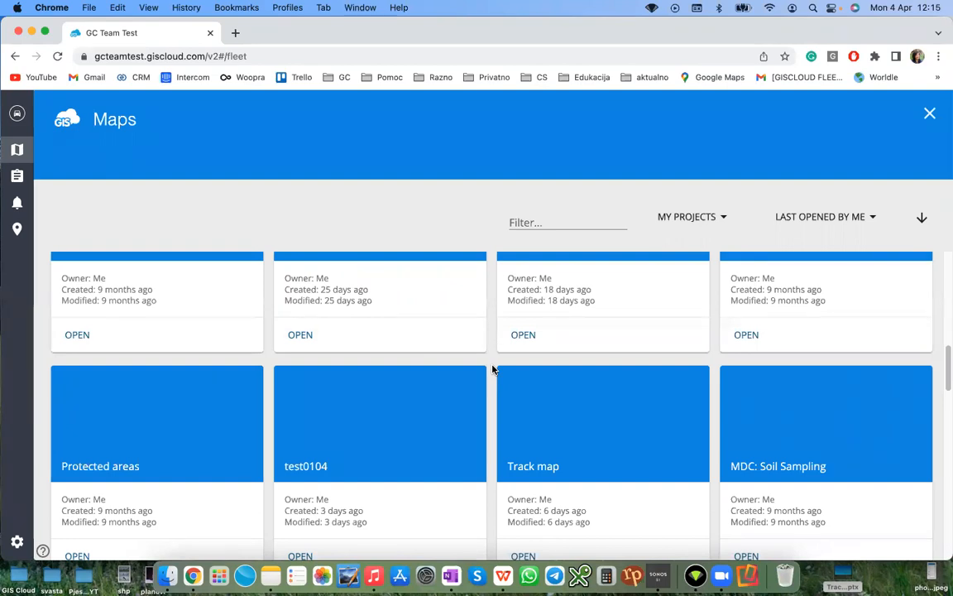
{"action": "scroll", "coordinate": [492, 369], "scroll_direction": "down", "scroll_amount": 2}
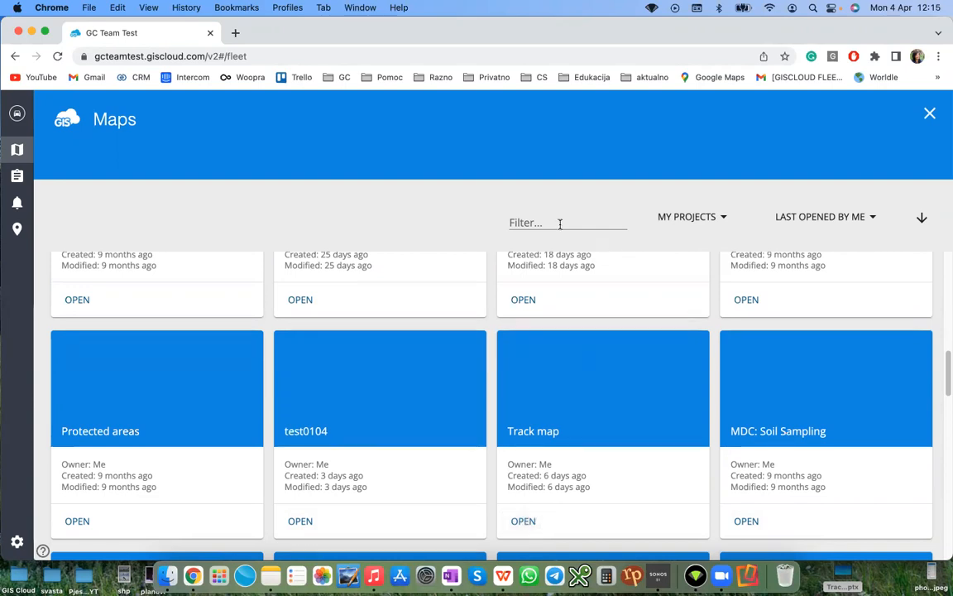
{"action": "left_click", "coordinate": [704, 225]}
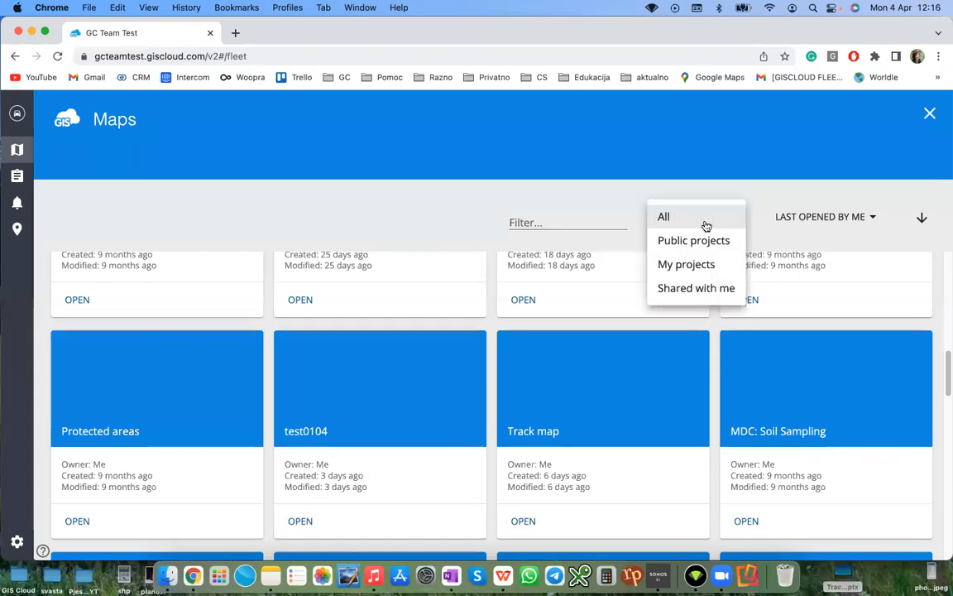
{"action": "left_click", "coordinate": [619, 203]}
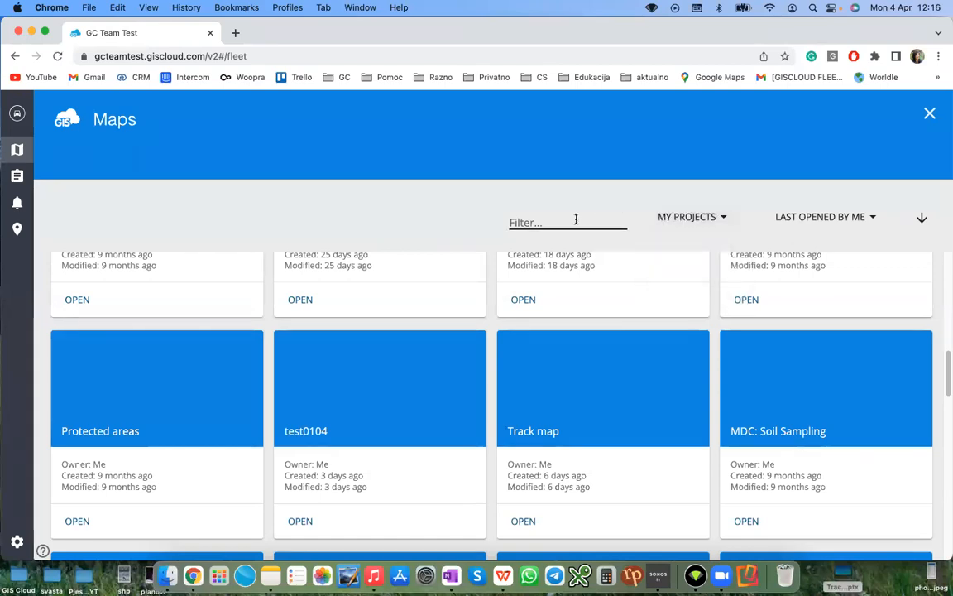
{"action": "left_click", "coordinate": [713, 224]}
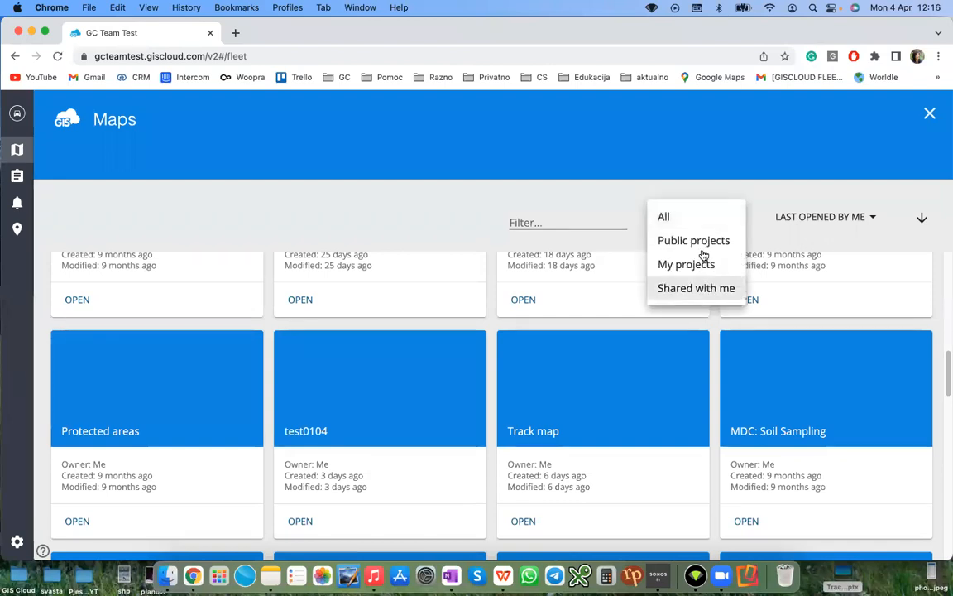
{"action": "left_click", "coordinate": [757, 204]}
{"action": "left_click", "coordinate": [513, 523]}
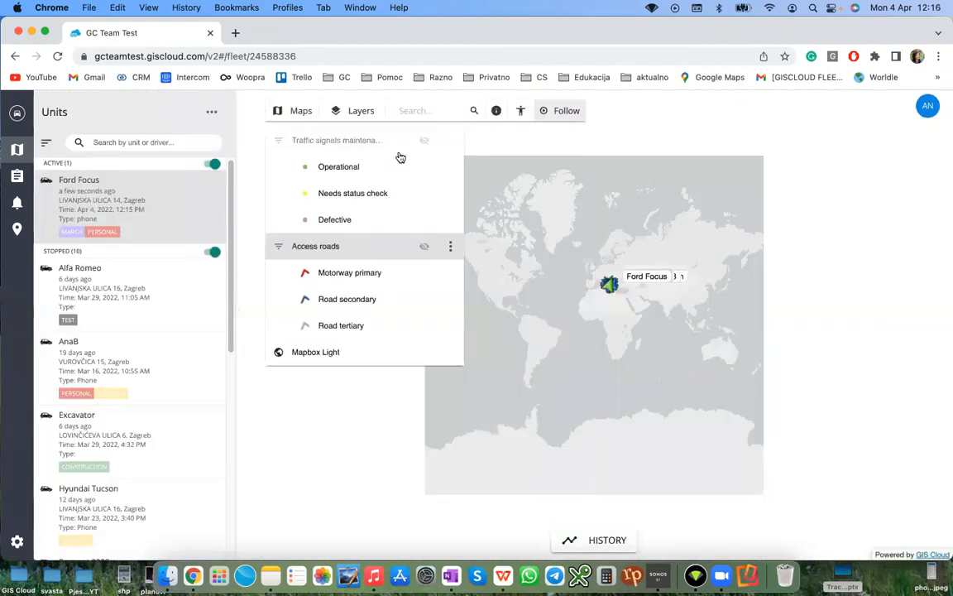
Step: Reload the fleet map page and show the Traffic signals maintenance and Access roads layers around Zagreb
{"action": "left_click", "coordinate": [330, 57]}
{"action": "key", "text": "Return"}
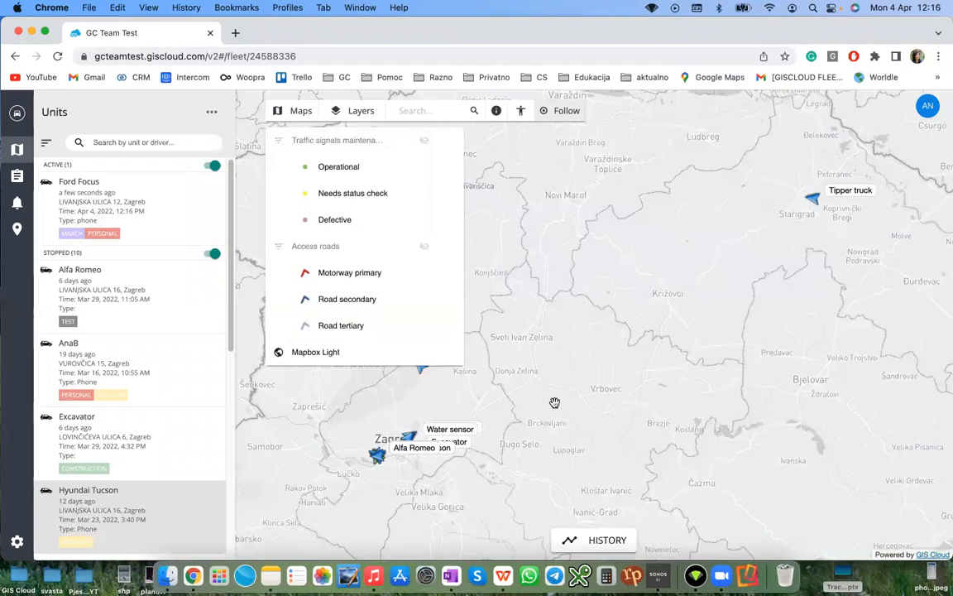
{"action": "left_click_drag", "start_coordinate": [554, 402], "coordinate": [632, 383]}
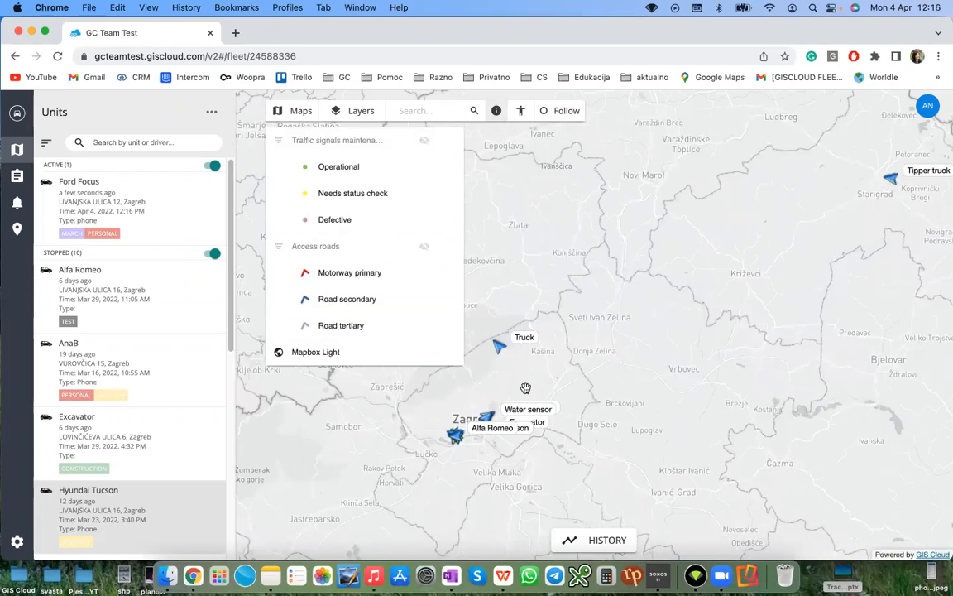
{"action": "left_click_drag", "start_coordinate": [526, 388], "coordinate": [689, 295]}
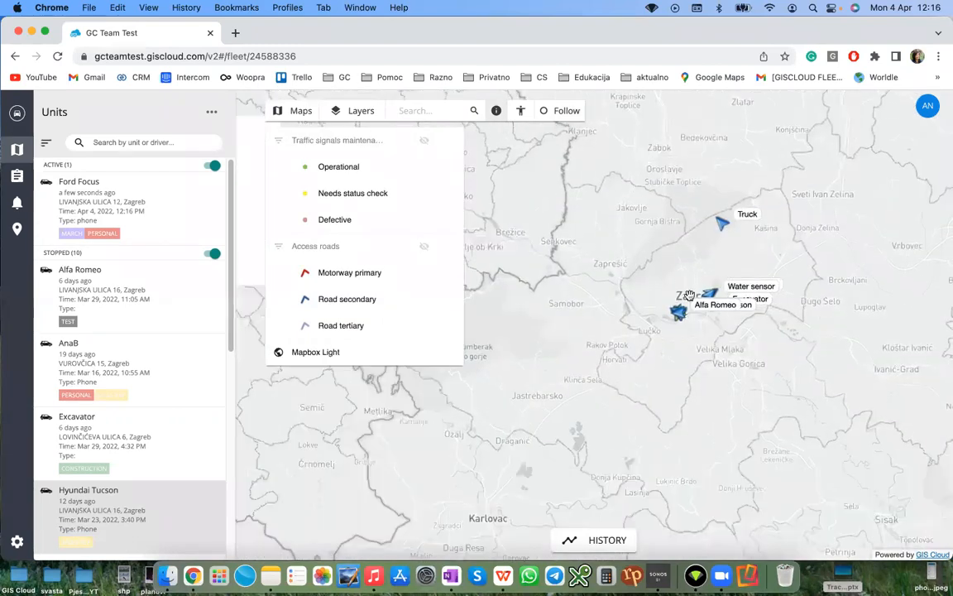
{"action": "scroll", "coordinate": [689, 296], "scroll_direction": "up", "scroll_amount": 4}
{"action": "left_click", "coordinate": [423, 142]}
{"action": "left_click", "coordinate": [423, 246]}
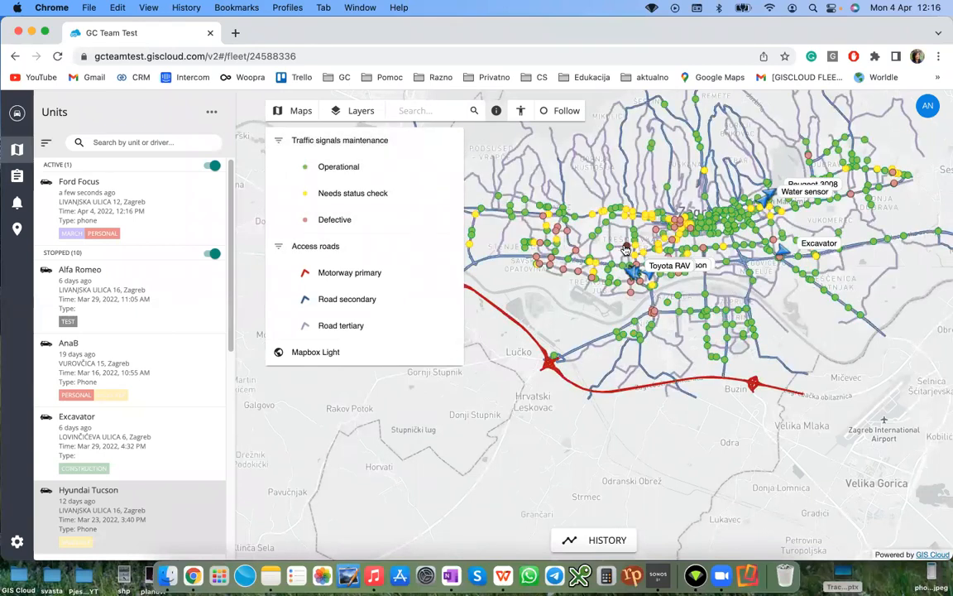
Step: Hide and redisplay the layer list, and collapse and expand the Traffic signals maintenance legend
{"action": "scroll", "coordinate": [626, 248], "scroll_direction": "up", "scroll_amount": 5}
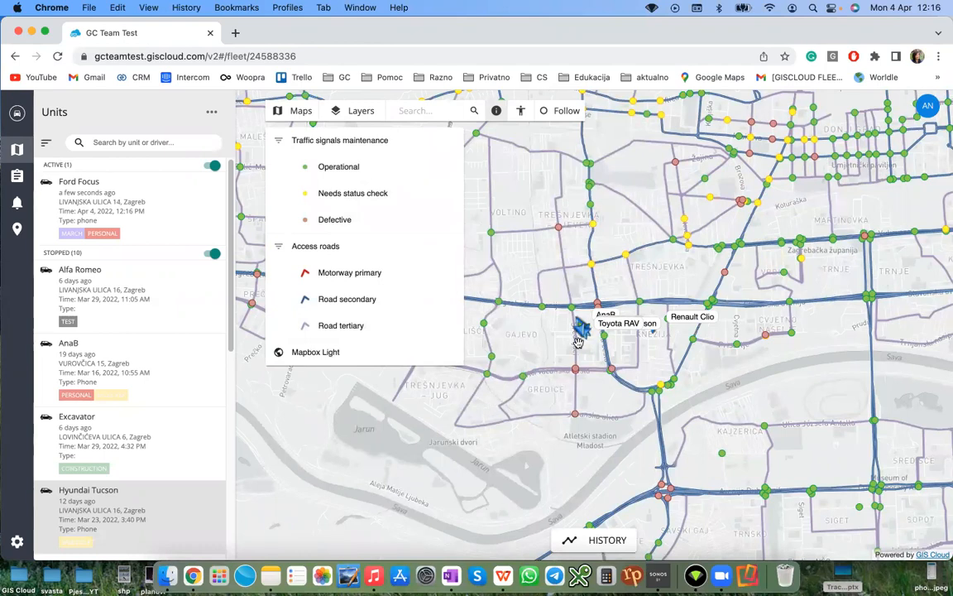
{"action": "scroll", "coordinate": [578, 341], "scroll_direction": "up", "scroll_amount": 5}
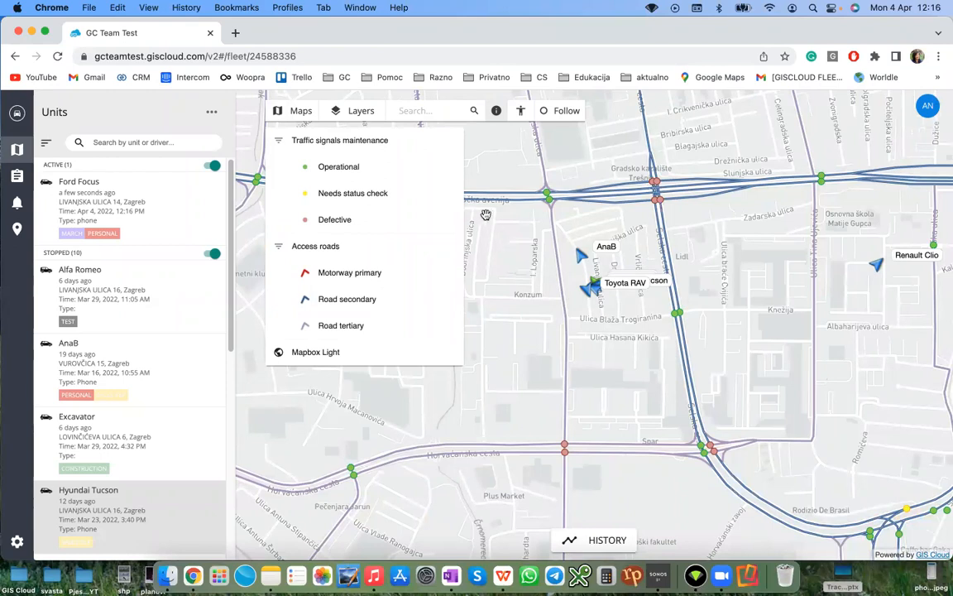
{"action": "left_click", "coordinate": [359, 116]}
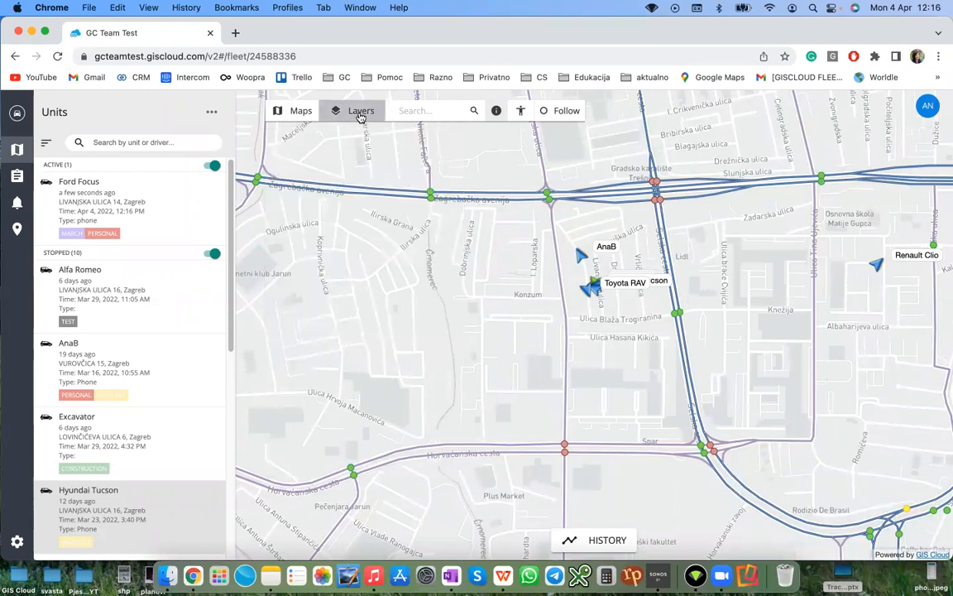
{"action": "left_click", "coordinate": [359, 116]}
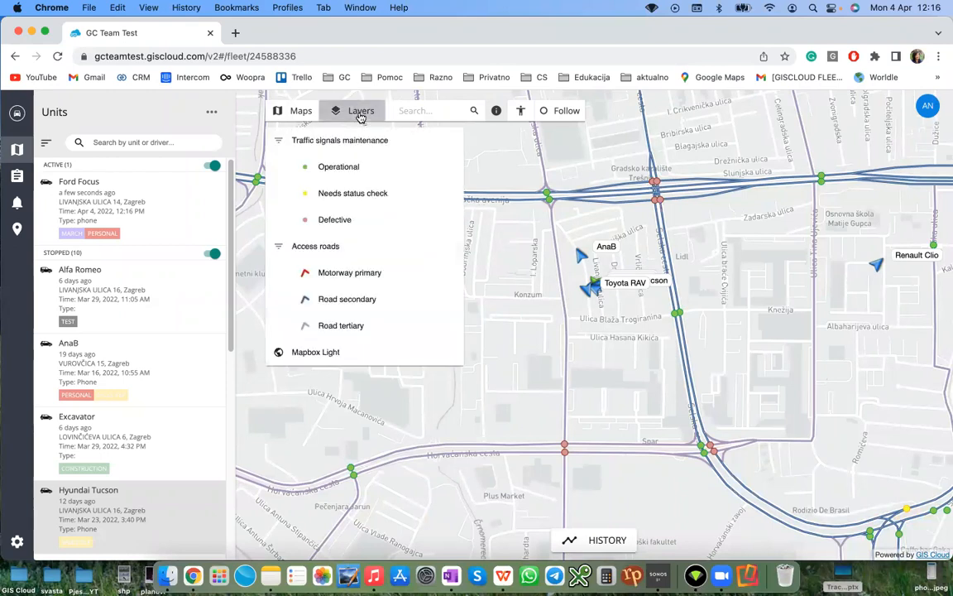
{"action": "left_click", "coordinate": [280, 141]}
{"action": "left_click", "coordinate": [278, 142]}
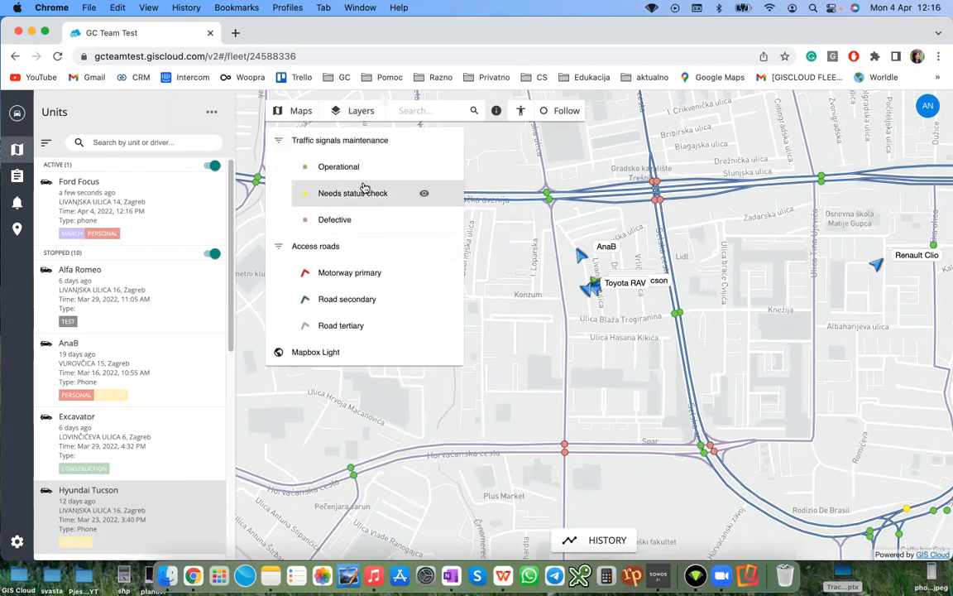
Step: Switch the Traffic signals maintenance layer's visibility off and on, and view its additional layer options
{"action": "left_click", "coordinate": [425, 142]}
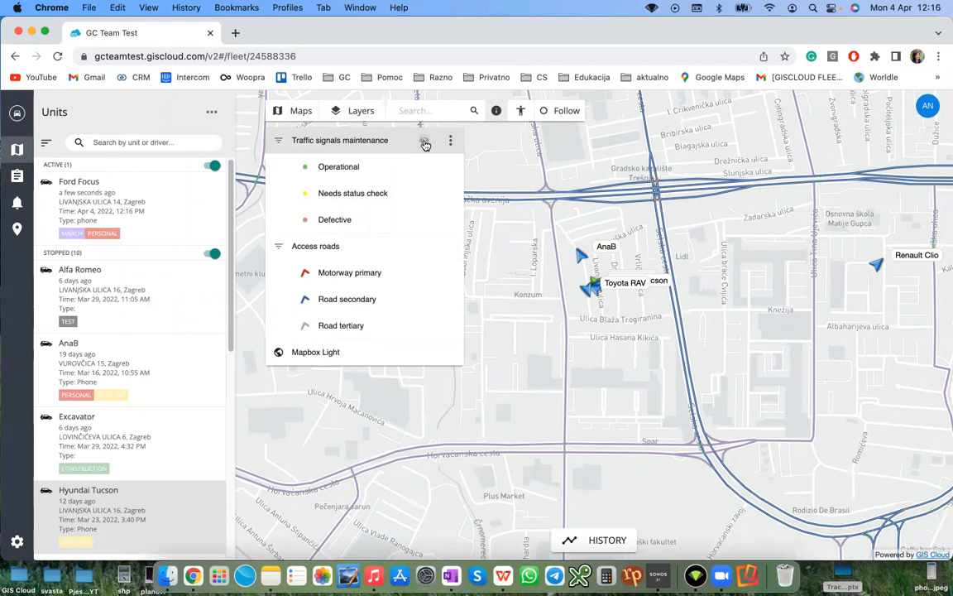
{"action": "left_click", "coordinate": [424, 143]}
{"action": "left_click", "coordinate": [424, 145]}
{"action": "left_click", "coordinate": [424, 144]}
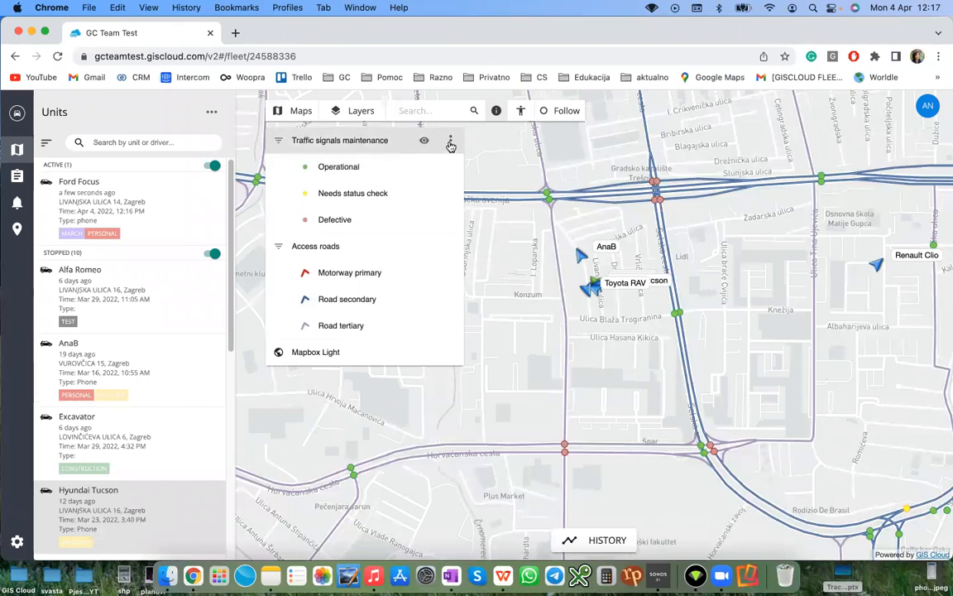
{"action": "left_click", "coordinate": [449, 141]}
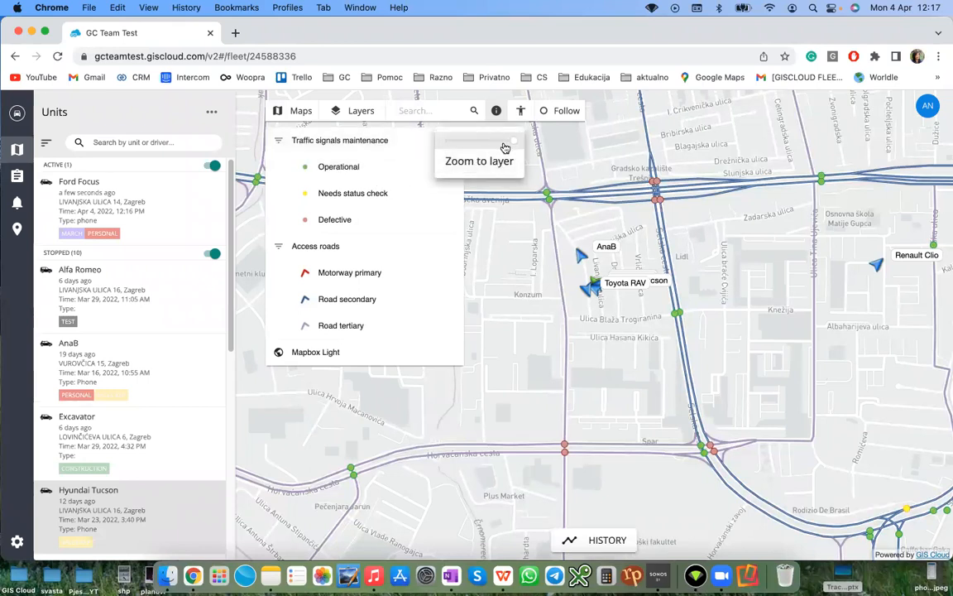
{"action": "left_click", "coordinate": [362, 115]}
Step: Turn on Follow so the map view tracks the fleet units
{"action": "left_click_drag", "start_coordinate": [587, 222], "coordinate": [523, 234]}
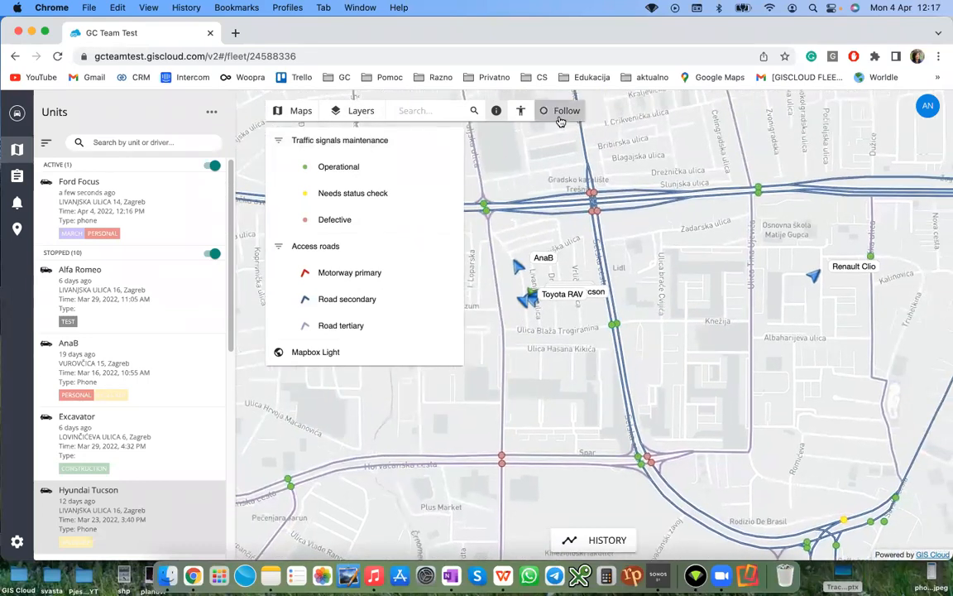
{"action": "left_click", "coordinate": [561, 111]}
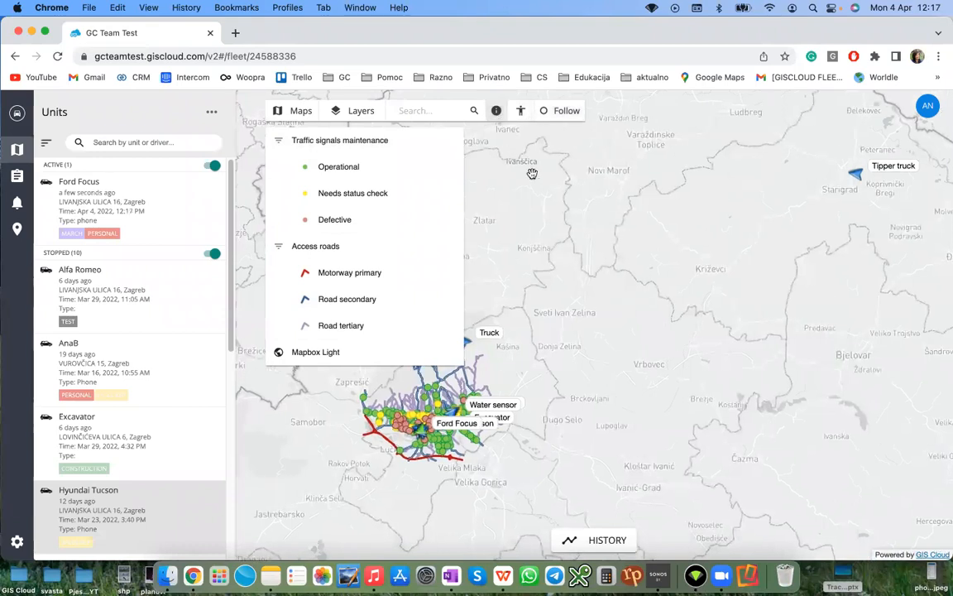
Step: Inspect the attributes of an operational traffic signal in the north of Zagreb, including its status and pole type, and close its details
{"action": "left_click_drag", "start_coordinate": [668, 257], "coordinate": [834, 169]}
{"action": "scroll", "coordinate": [604, 277], "scroll_direction": "up", "scroll_amount": 4}
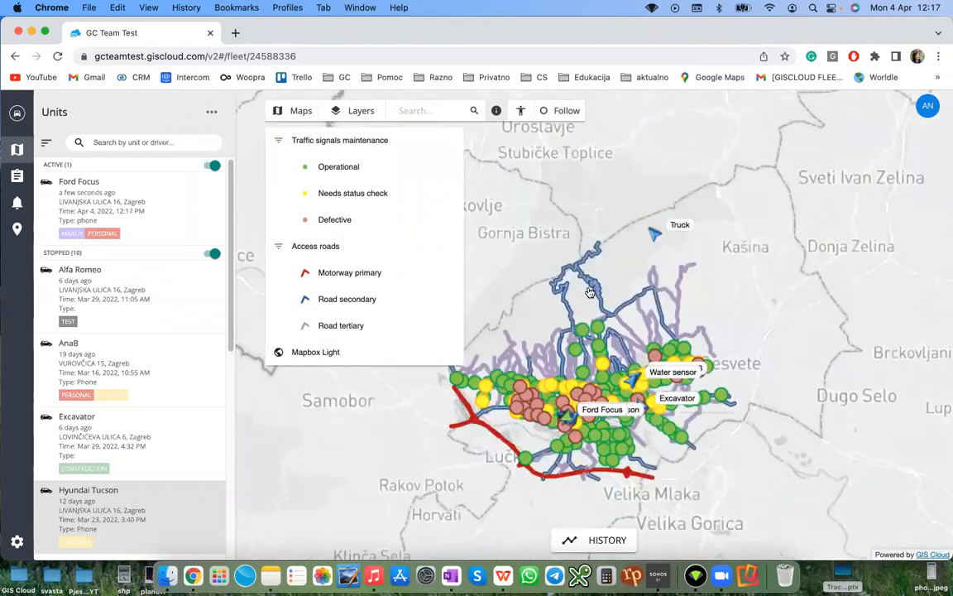
{"action": "left_click_drag", "start_coordinate": [591, 283], "coordinate": [588, 248]}
{"action": "left_click", "coordinate": [564, 285]}
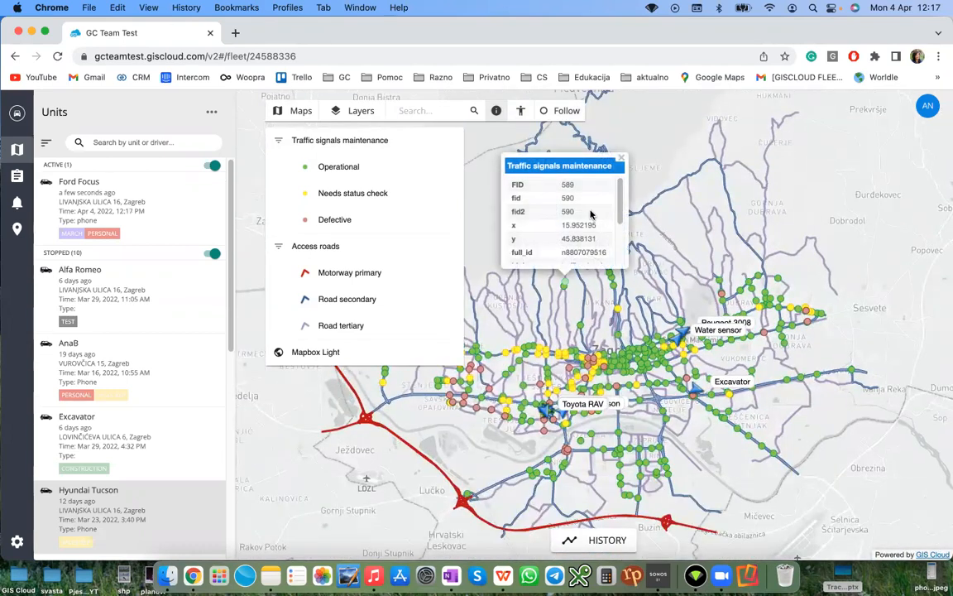
{"action": "scroll", "coordinate": [589, 215], "scroll_direction": "down", "scroll_amount": 3}
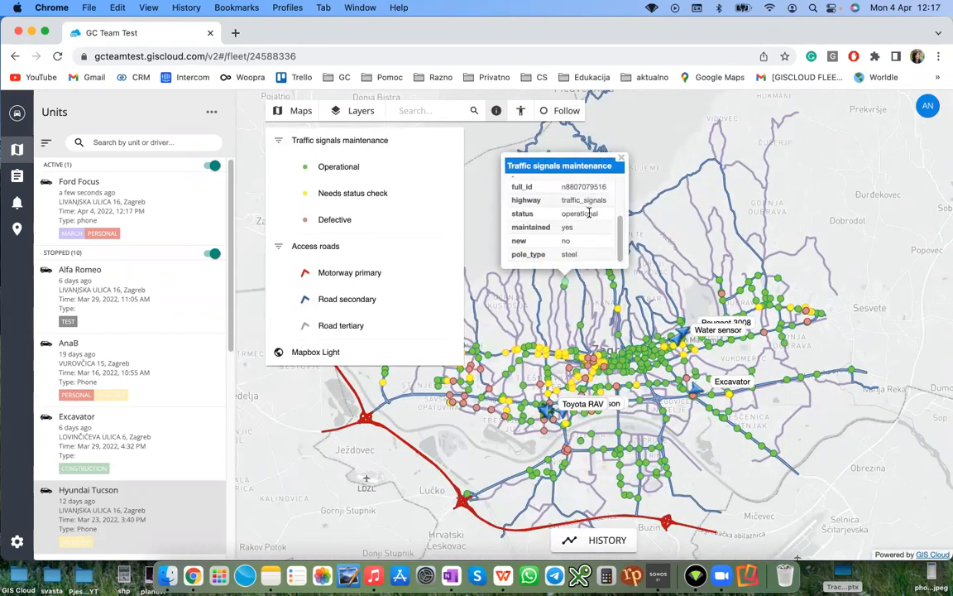
{"action": "left_click", "coordinate": [621, 158]}
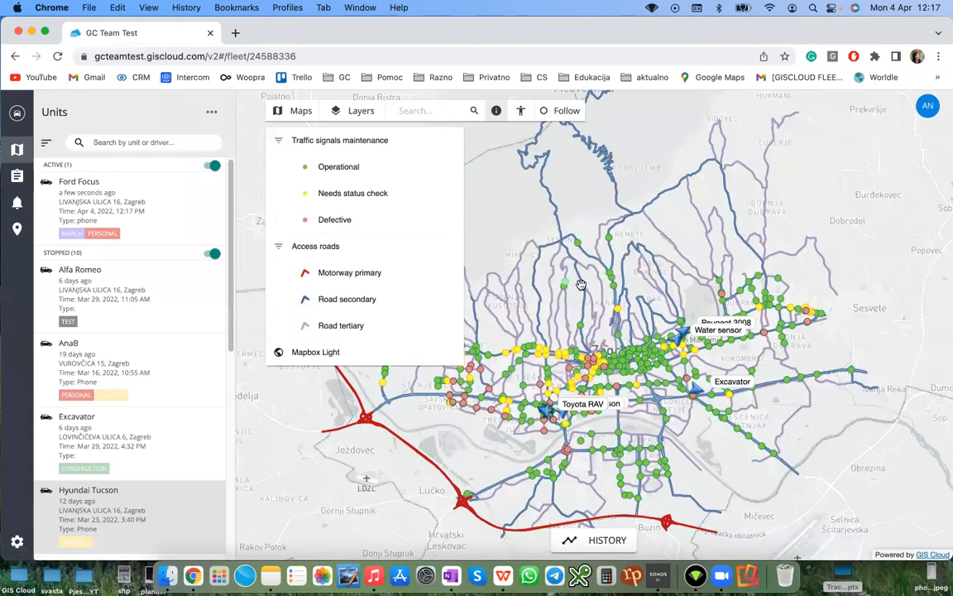
Step: Inspect the attributes of an access road in the north of Zagreb and close its details
{"action": "left_click", "coordinate": [584, 268]}
{"action": "scroll", "coordinate": [630, 176], "scroll_direction": "down", "scroll_amount": 5}
{"action": "left_click", "coordinate": [570, 134]}
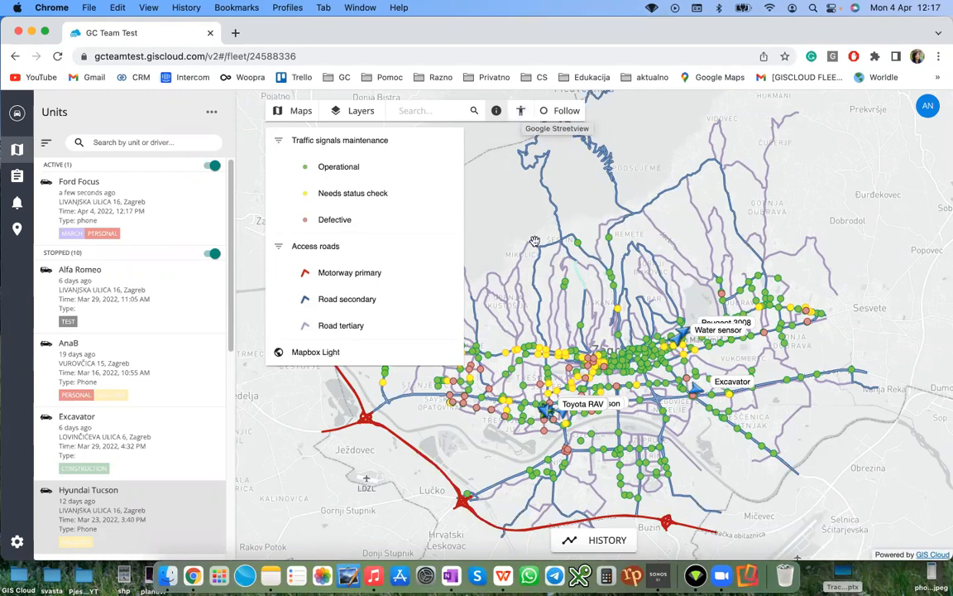
Step: Hide the map's layer list and open the Information Display settings for the units
{"action": "left_click_drag", "start_coordinate": [529, 273], "coordinate": [553, 221]}
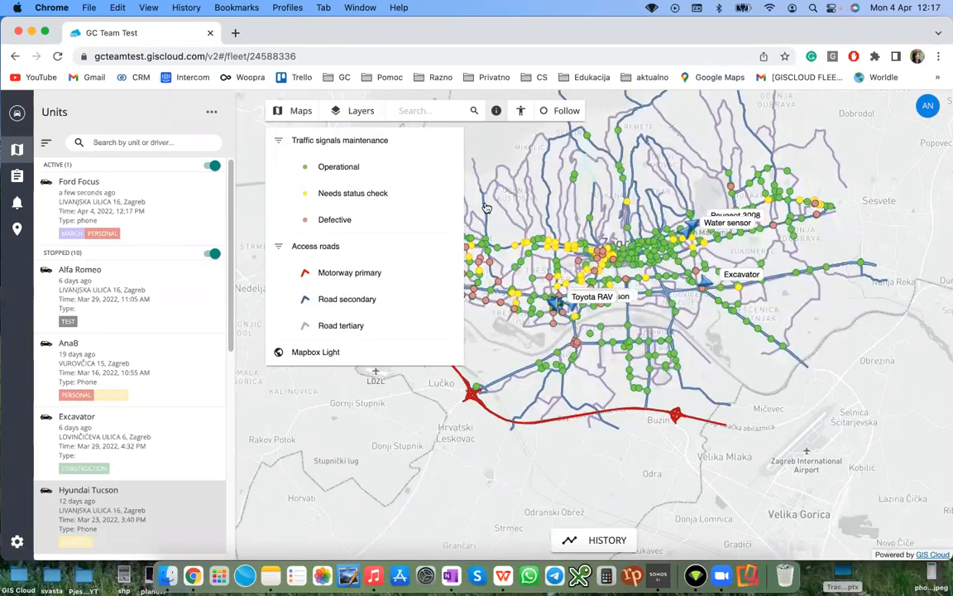
{"action": "left_click", "coordinate": [334, 120]}
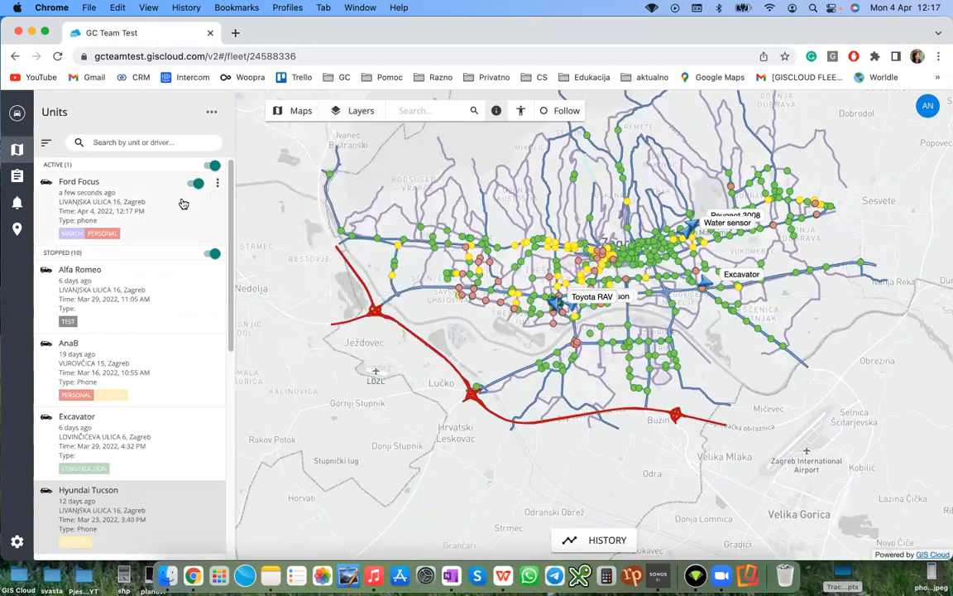
{"action": "double_click", "coordinate": [52, 113]}
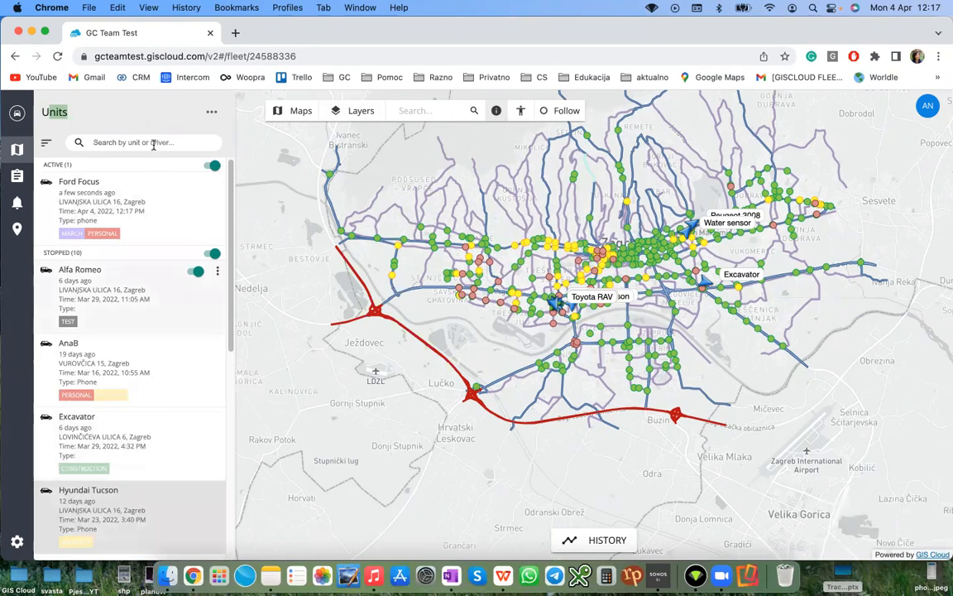
{"action": "left_click", "coordinate": [213, 114]}
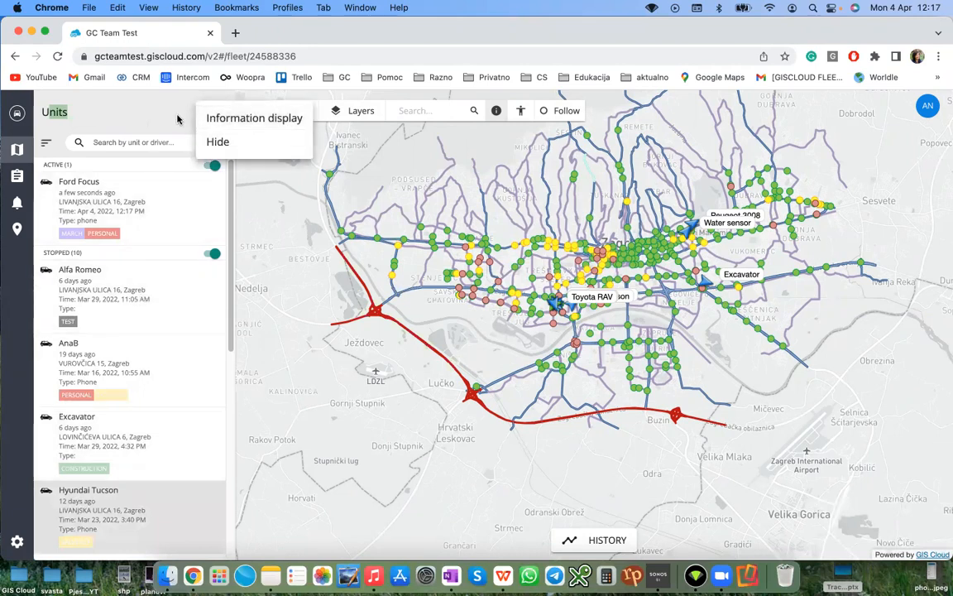
{"action": "left_click", "coordinate": [271, 121]}
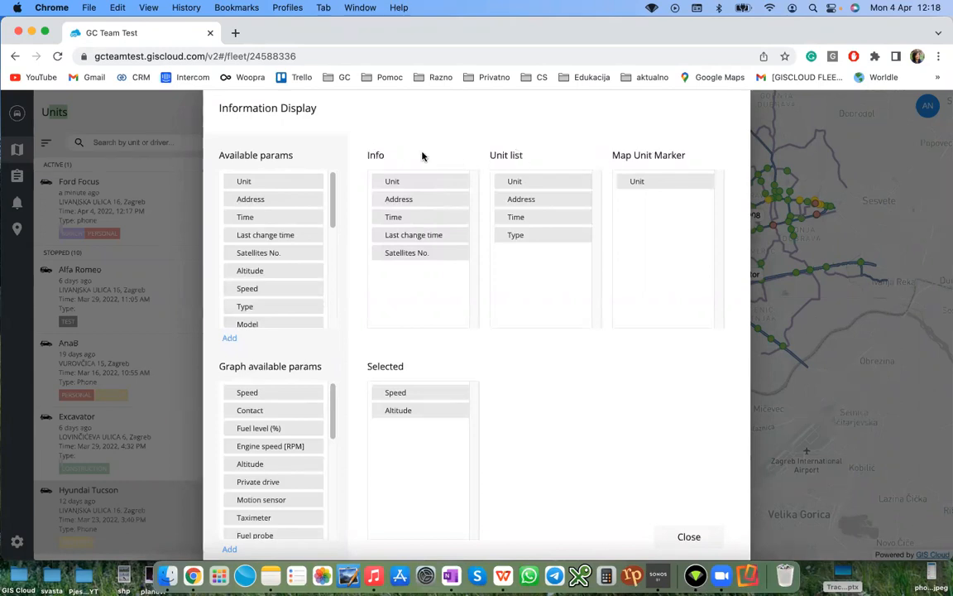
Step: Examine the Info, Unit list and graph parameter sections of the Information Display settings
{"action": "double_click", "coordinate": [376, 156]}
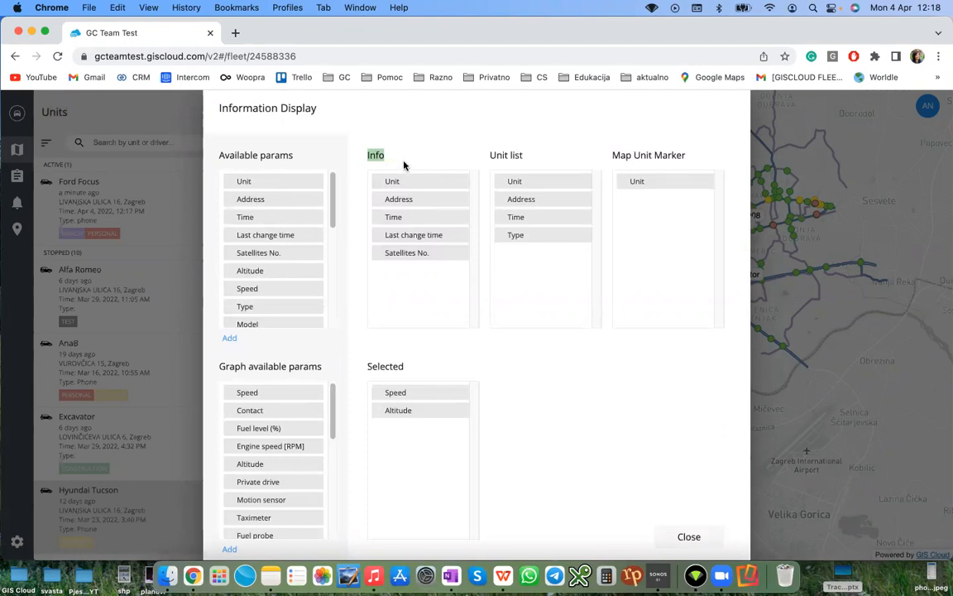
{"action": "left_click", "coordinate": [518, 159]}
{"action": "left_click_drag", "start_coordinate": [524, 157], "coordinate": [494, 158]}
{"action": "left_click", "coordinate": [488, 159]}
{"action": "left_click_drag", "start_coordinate": [221, 368], "coordinate": [330, 370]}
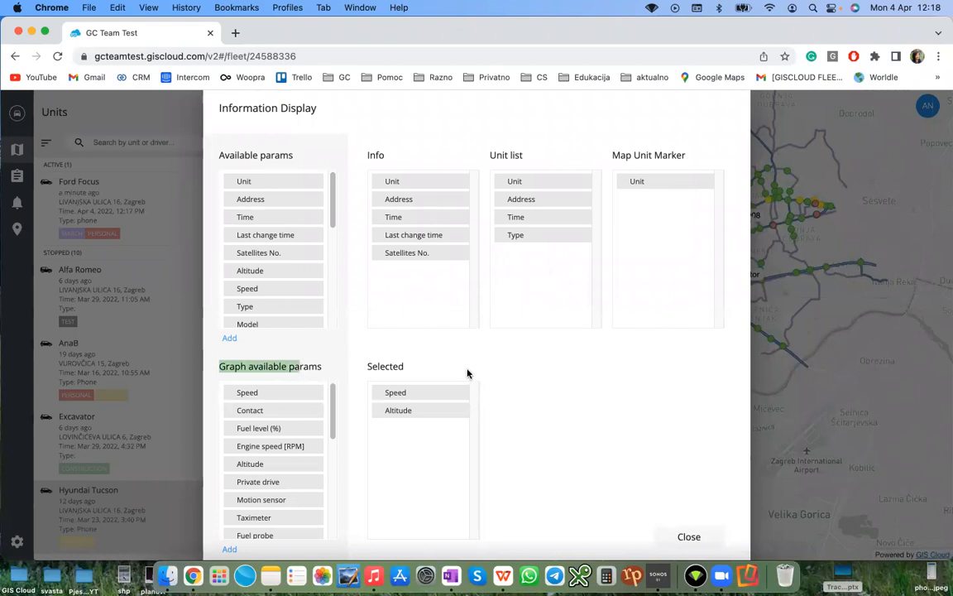
{"action": "left_click", "coordinate": [389, 372]}
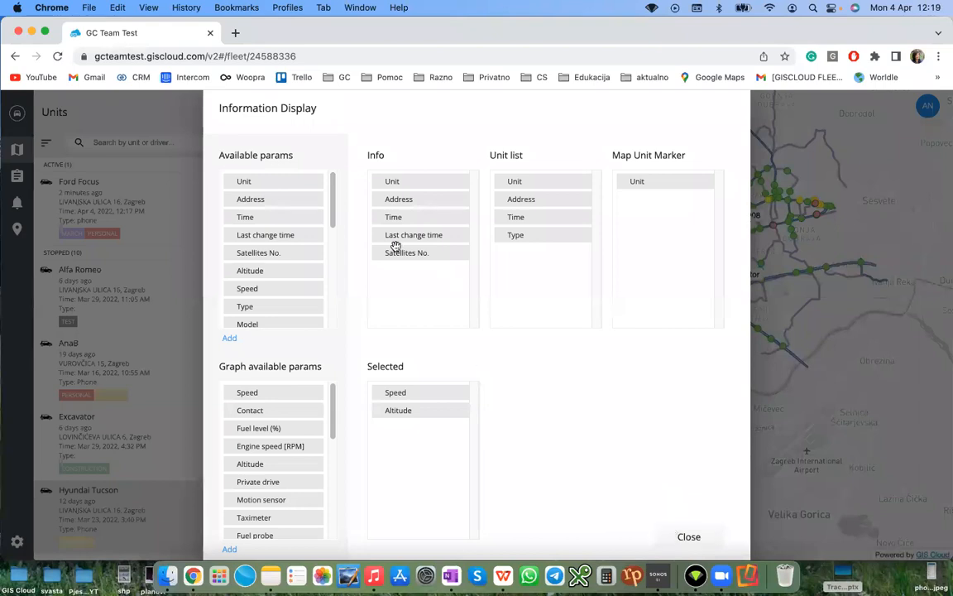
Step: Browse the available unit parameters in the Information Display settings and close the dialog
{"action": "mouse_move", "coordinate": [279, 269]}
{"action": "left_mouse_down"}
{"action": "mouse_move", "coordinate": [431, 283]}
{"action": "mouse_move", "coordinate": [291, 266]}
{"action": "left_mouse_up"}
{"action": "mouse_move", "coordinate": [391, 250]}
{"action": "left_mouse_down"}
{"action": "mouse_move", "coordinate": [398, 214]}
{"action": "mouse_move", "coordinate": [389, 261]}
{"action": "left_mouse_up"}
{"action": "scroll", "coordinate": [281, 263], "scroll_direction": "down", "scroll_amount": 5}
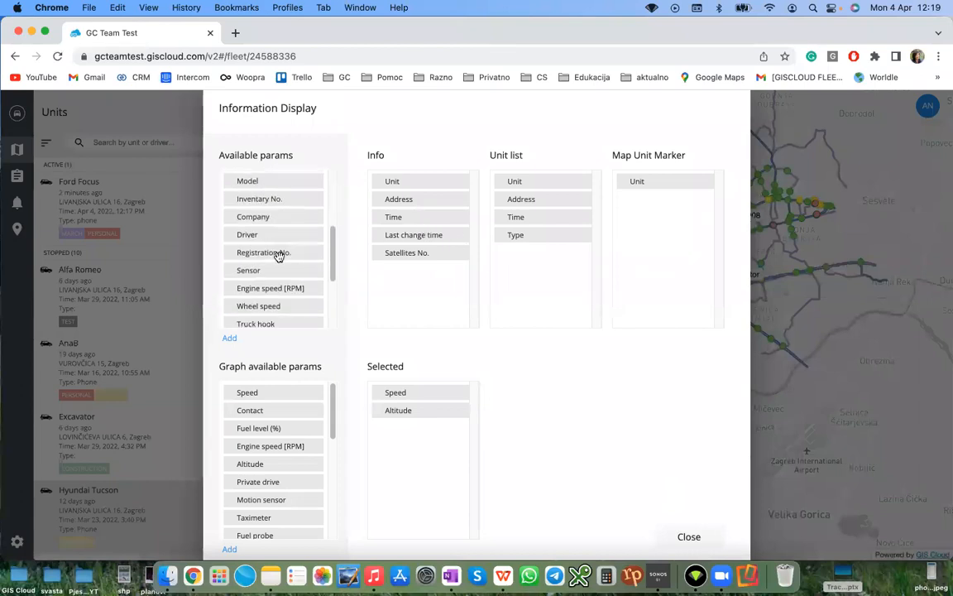
{"action": "scroll", "coordinate": [277, 266], "scroll_direction": "down", "scroll_amount": 1}
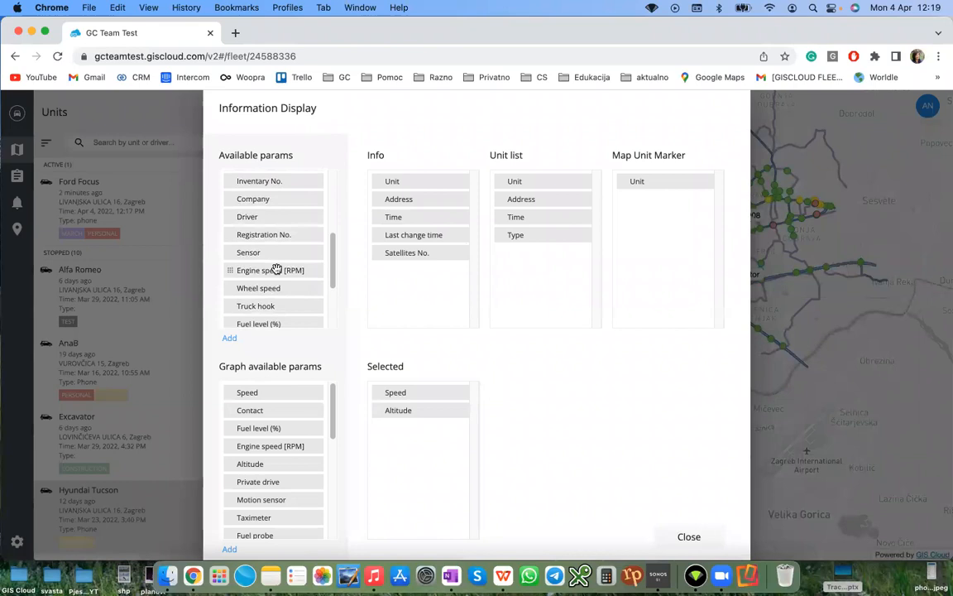
{"action": "scroll", "coordinate": [279, 270], "scroll_direction": "down", "scroll_amount": 1}
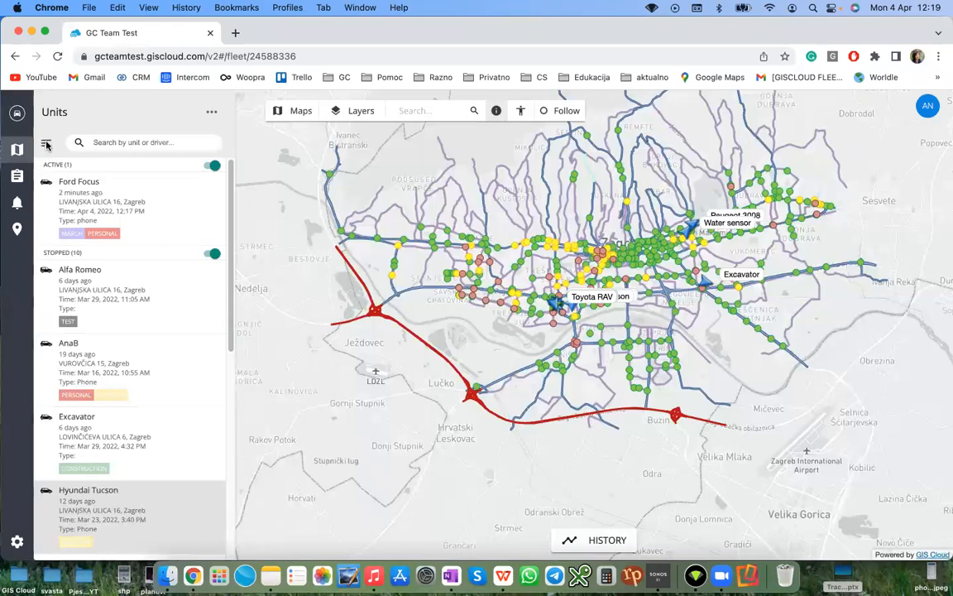
Step: Examine the sort option and label filters for the unit list without enabling any filter
{"action": "left_click", "coordinate": [47, 144]}
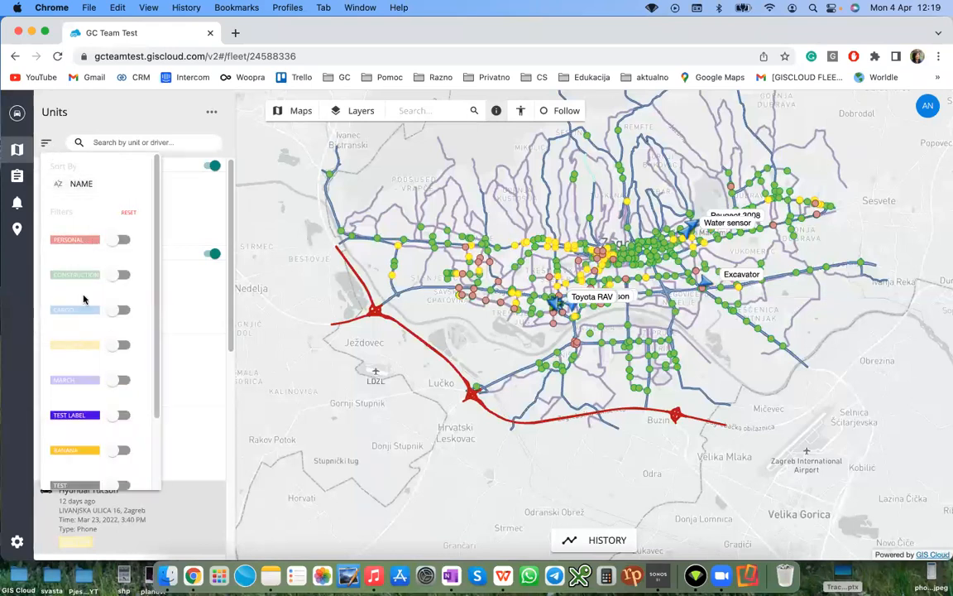
{"action": "scroll", "coordinate": [88, 300], "scroll_direction": "down", "scroll_amount": 3}
{"action": "left_click", "coordinate": [107, 155]}
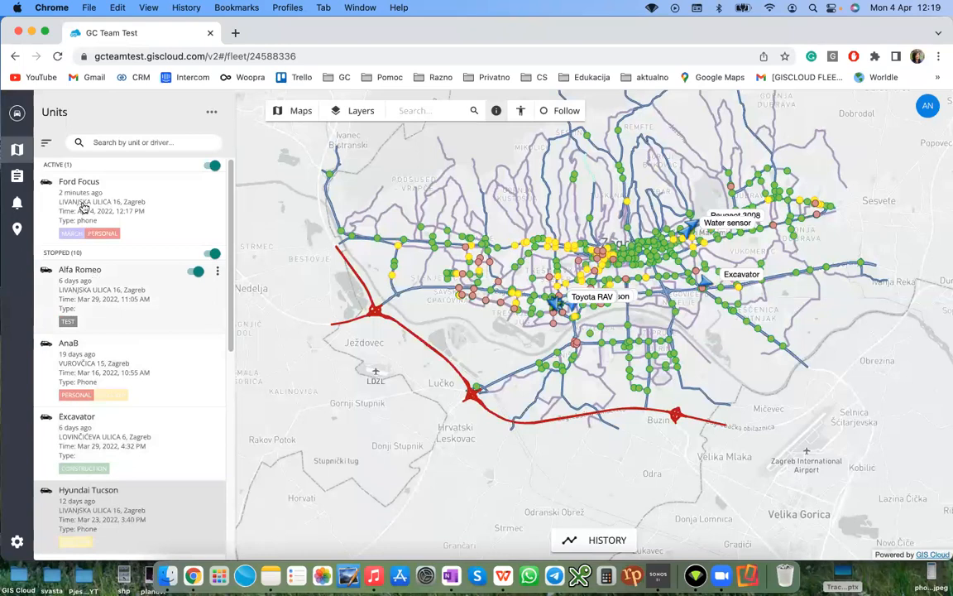
{"action": "left_click", "coordinate": [46, 143]}
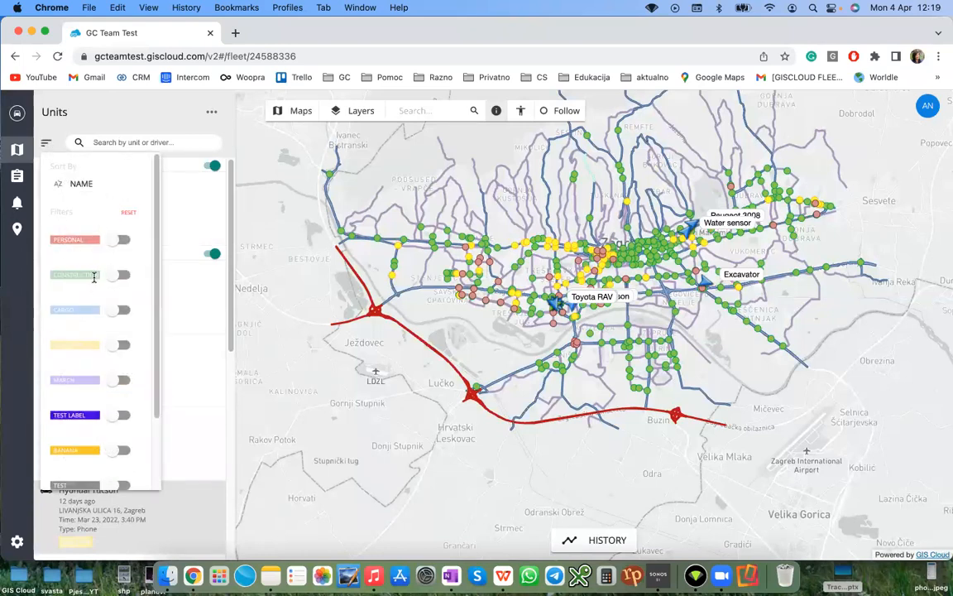
{"action": "scroll", "coordinate": [91, 285], "scroll_direction": "down", "scroll_amount": 3}
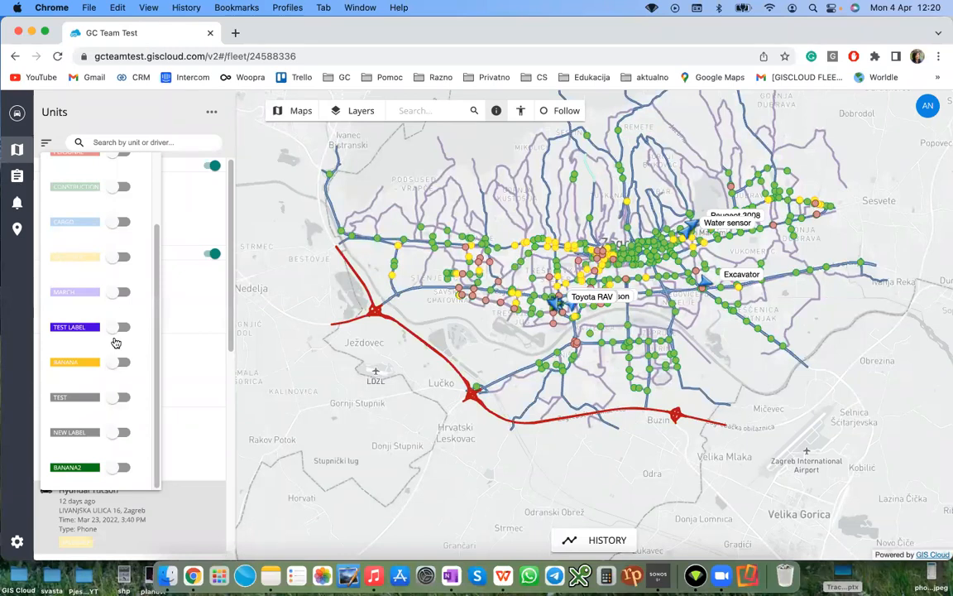
{"action": "left_click", "coordinate": [93, 122]}
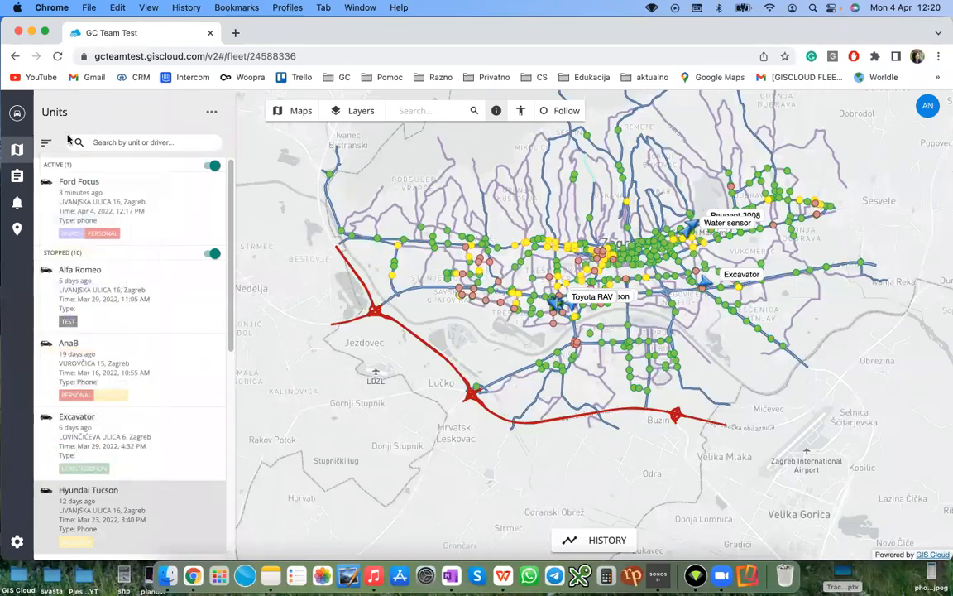
Step: Add a new driver in the fleet settings with the driver's name and e-mail, and save the driver
{"action": "left_click", "coordinate": [16, 539]}
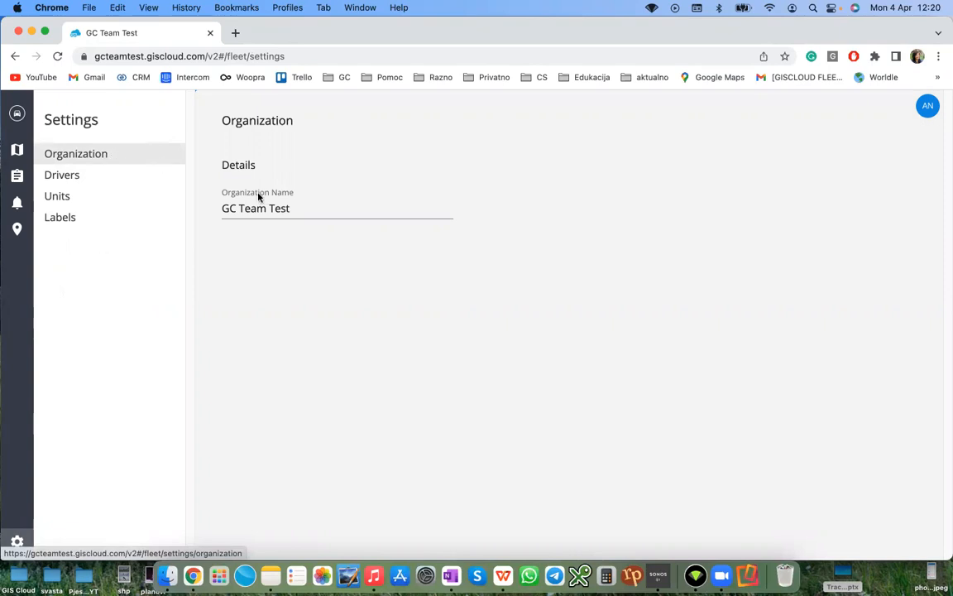
{"action": "left_click", "coordinate": [95, 181]}
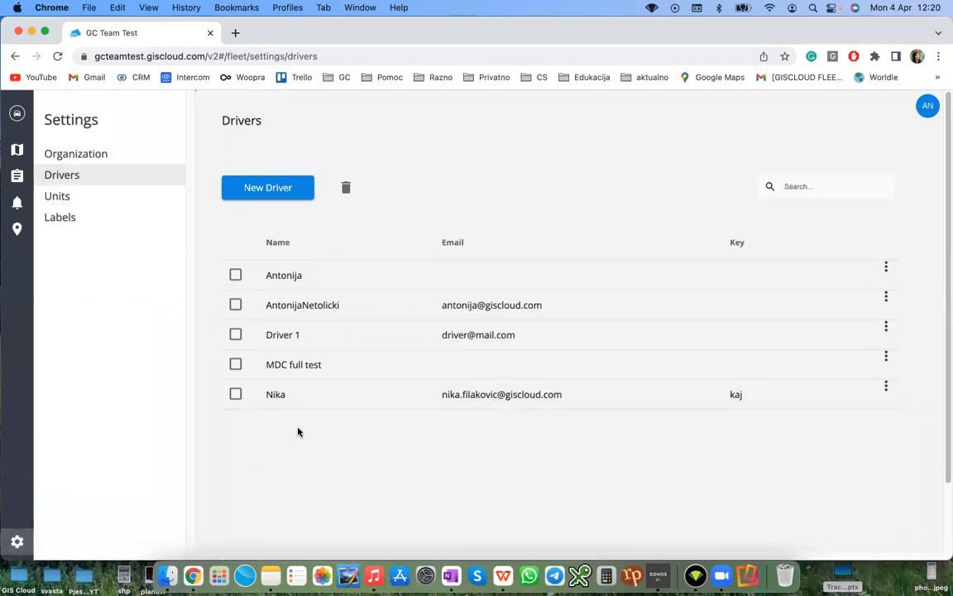
{"action": "left_click", "coordinate": [298, 193]}
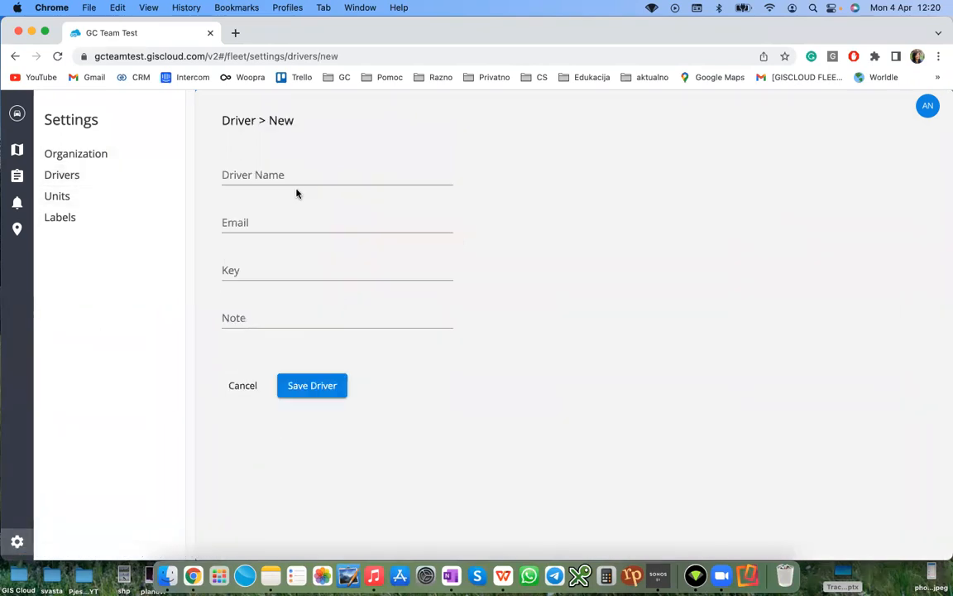
{"action": "left_click", "coordinate": [318, 177]}
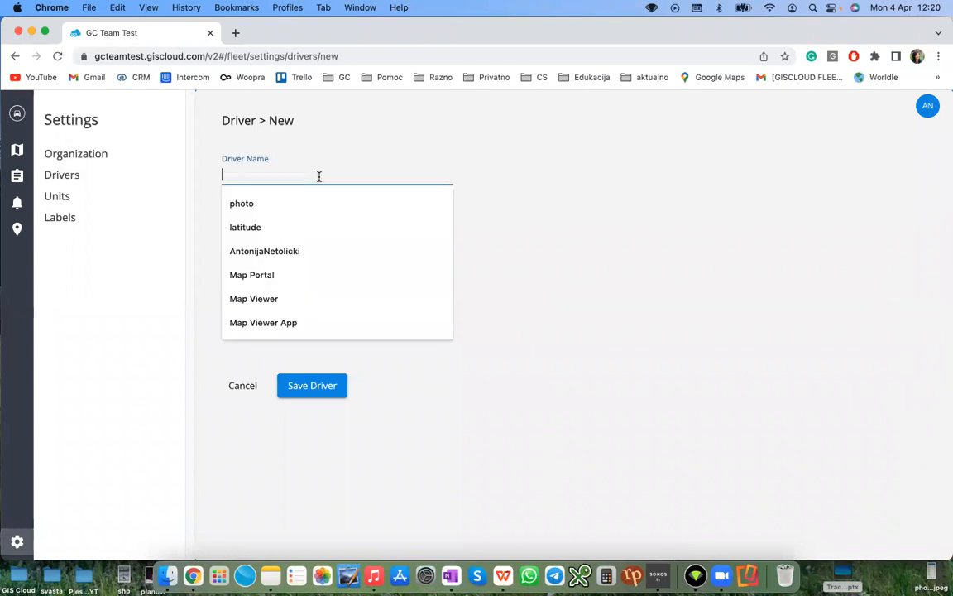
{"action": "type", "text": "Antonija"}
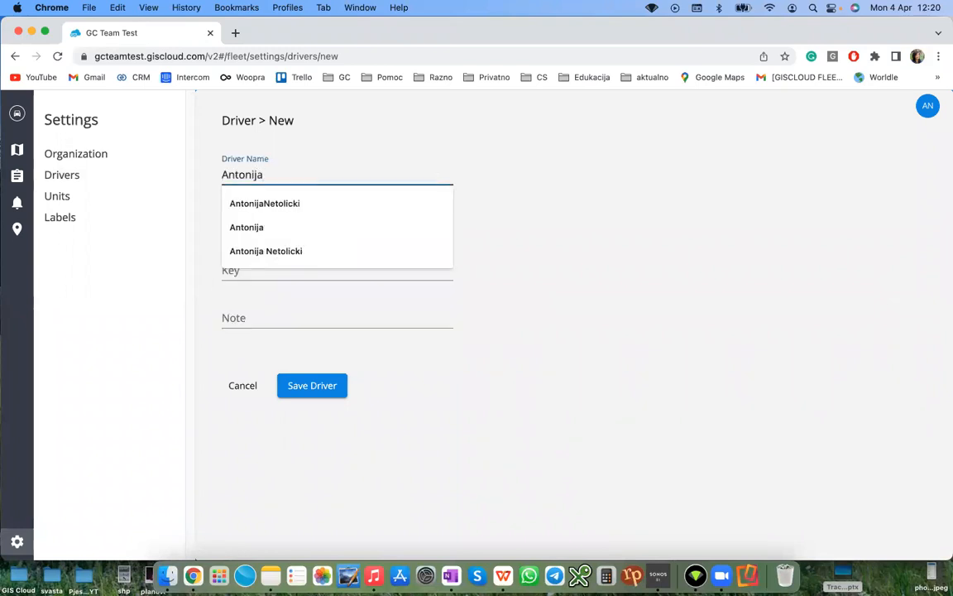
{"action": "type", "text": " Test"}
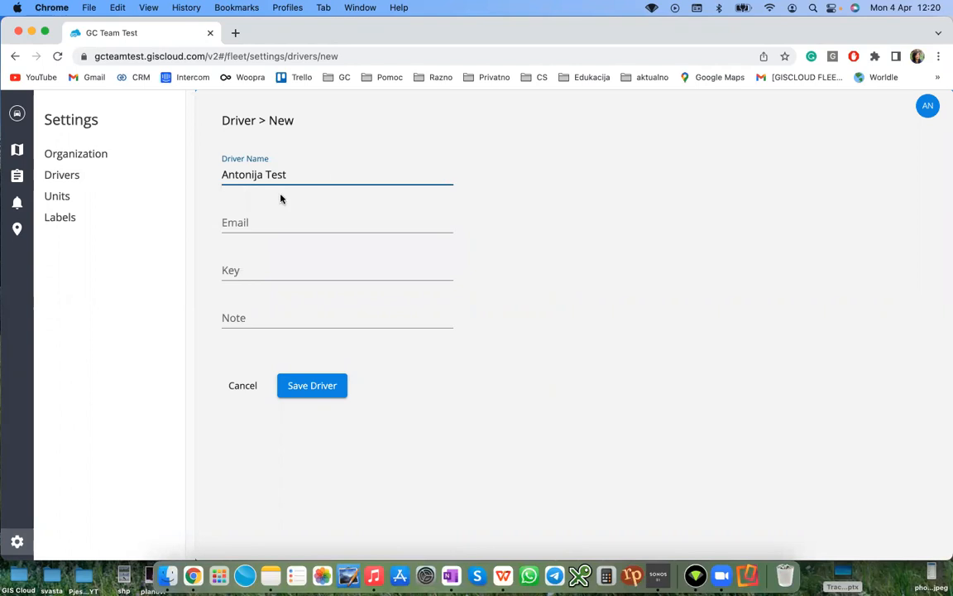
{"action": "left_click", "coordinate": [242, 219]}
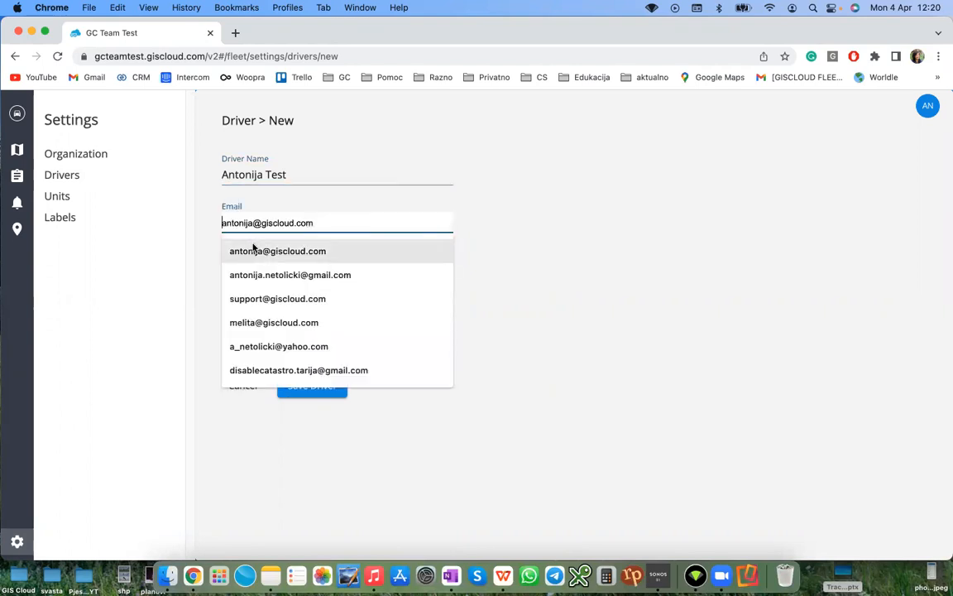
{"action": "left_click", "coordinate": [260, 252]}
{"action": "left_click", "coordinate": [290, 394]}
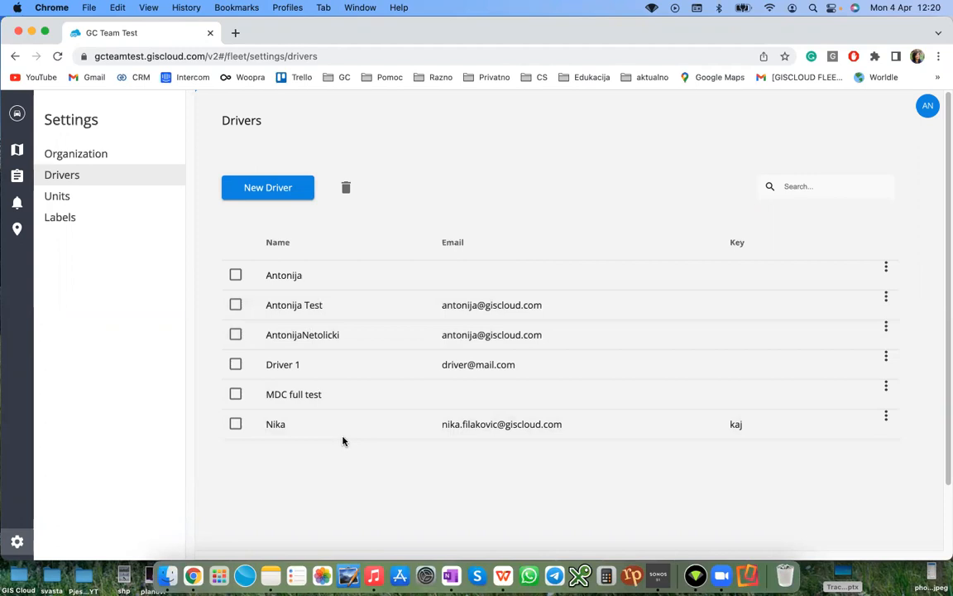
Step: Review the Units table in the fleet settings, including the Truck unit's type
{"action": "left_click", "coordinate": [85, 201]}
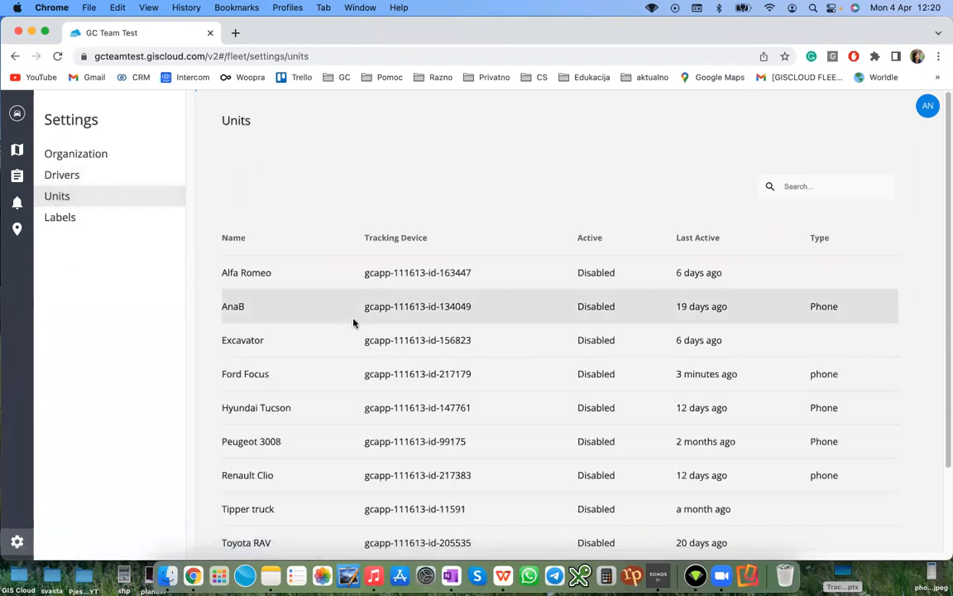
{"action": "scroll", "coordinate": [354, 322], "scroll_direction": "down", "scroll_amount": 3}
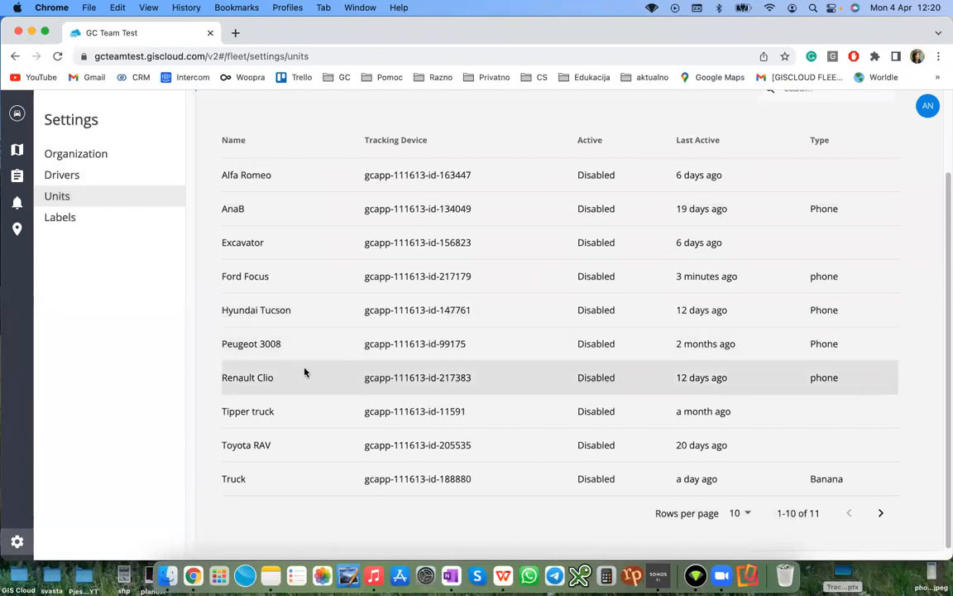
{"action": "scroll", "coordinate": [307, 318], "scroll_direction": "up", "scroll_amount": 3}
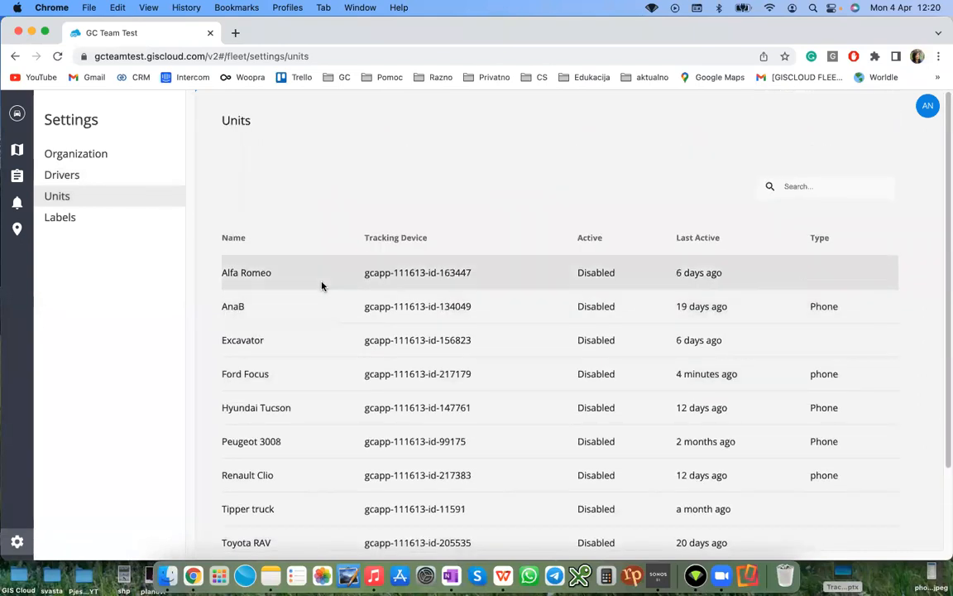
{"action": "scroll", "coordinate": [324, 288], "scroll_direction": "down", "scroll_amount": 3}
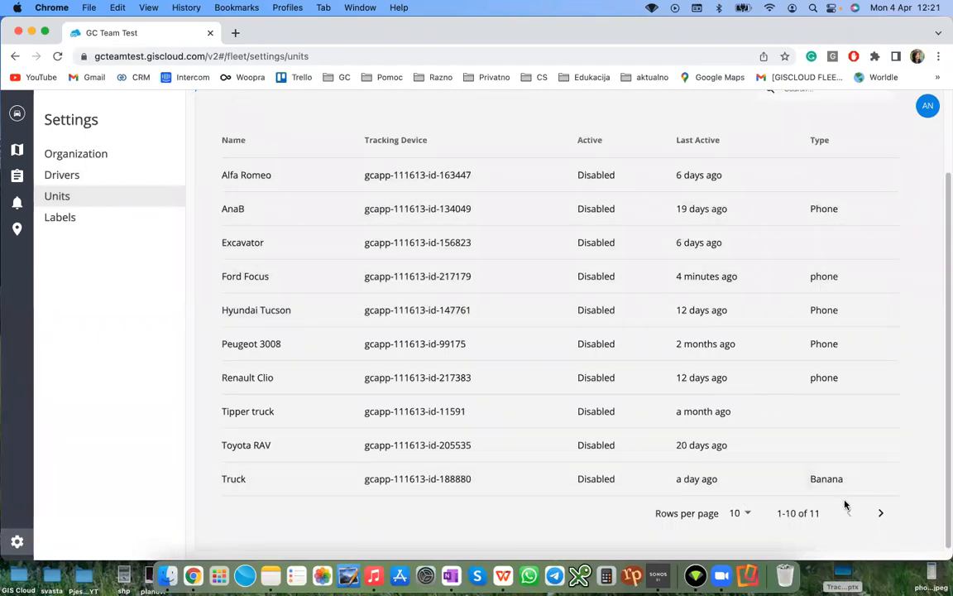
{"action": "left_click_drag", "start_coordinate": [843, 480], "coordinate": [810, 479]}
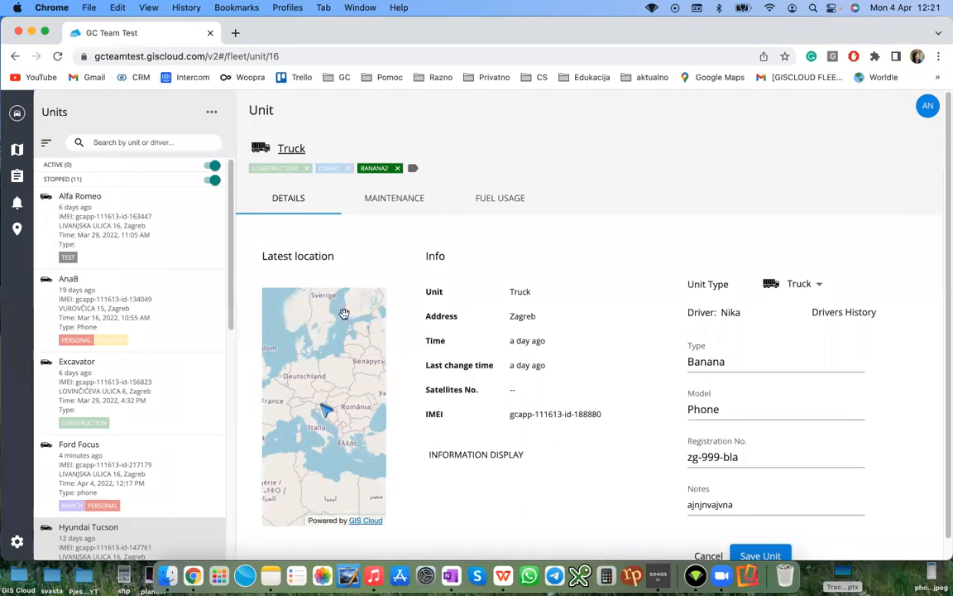
Step: Open label management from the Truck unit's label list and add a new label to the fleet labels
{"action": "left_click", "coordinate": [413, 169]}
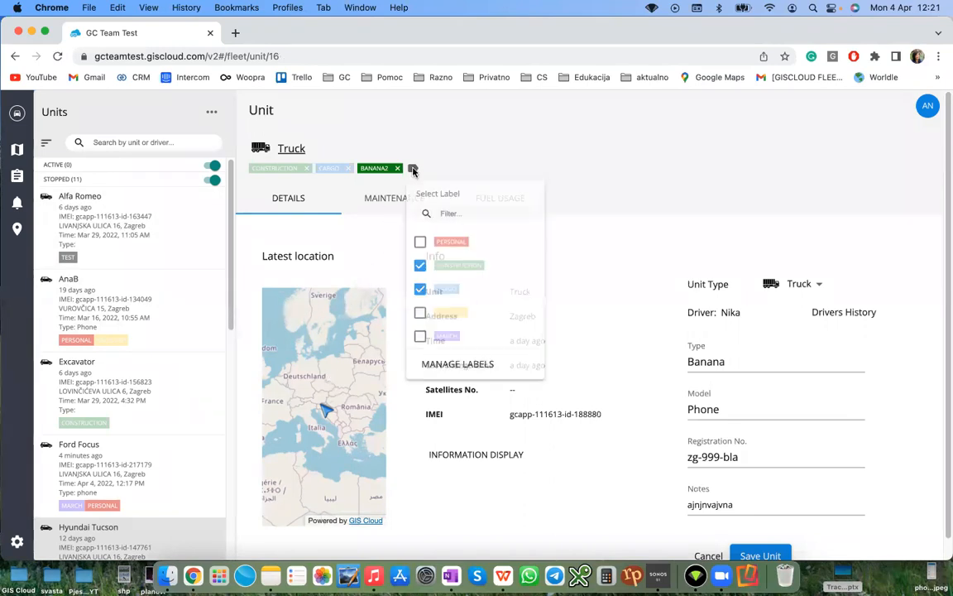
{"action": "left_click", "coordinate": [458, 367]}
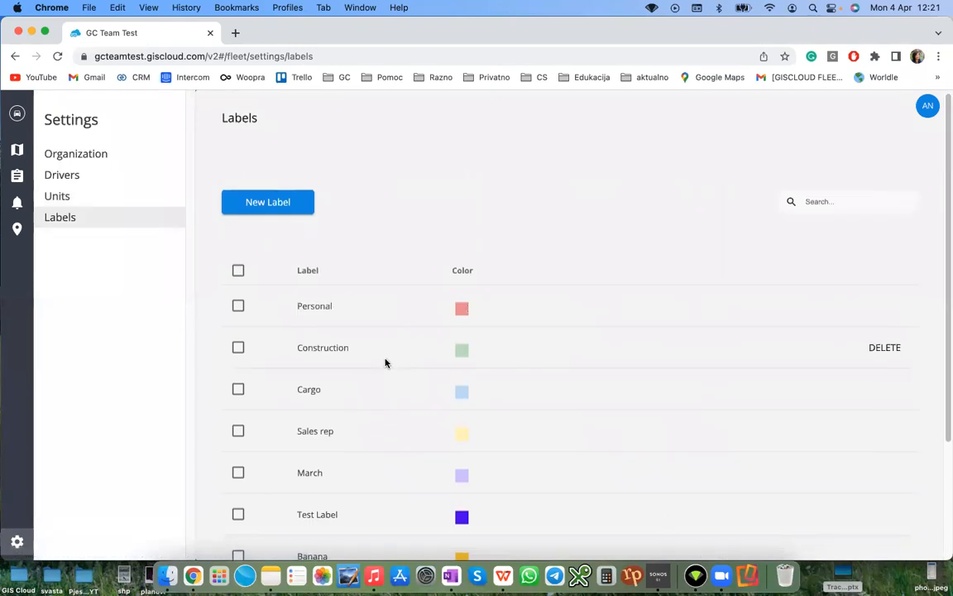
{"action": "scroll", "coordinate": [385, 362], "scroll_direction": "down", "scroll_amount": 4}
{"action": "scroll", "coordinate": [345, 353], "scroll_direction": "up", "scroll_amount": 4}
{"action": "left_click", "coordinate": [280, 217]}
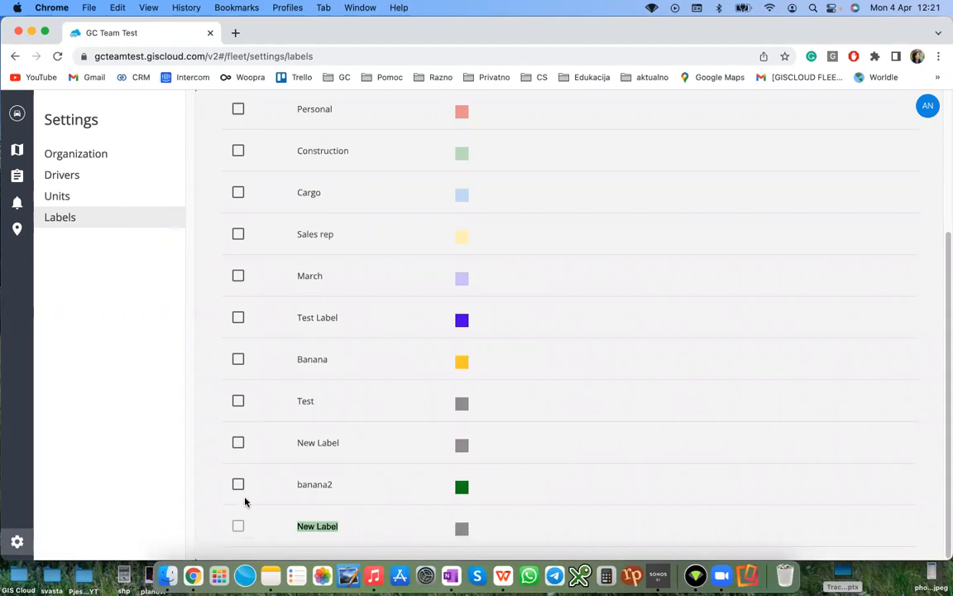
Step: Delete the existing New Label entry listed between the Test and banana2 labels
{"action": "left_click", "coordinate": [239, 443]}
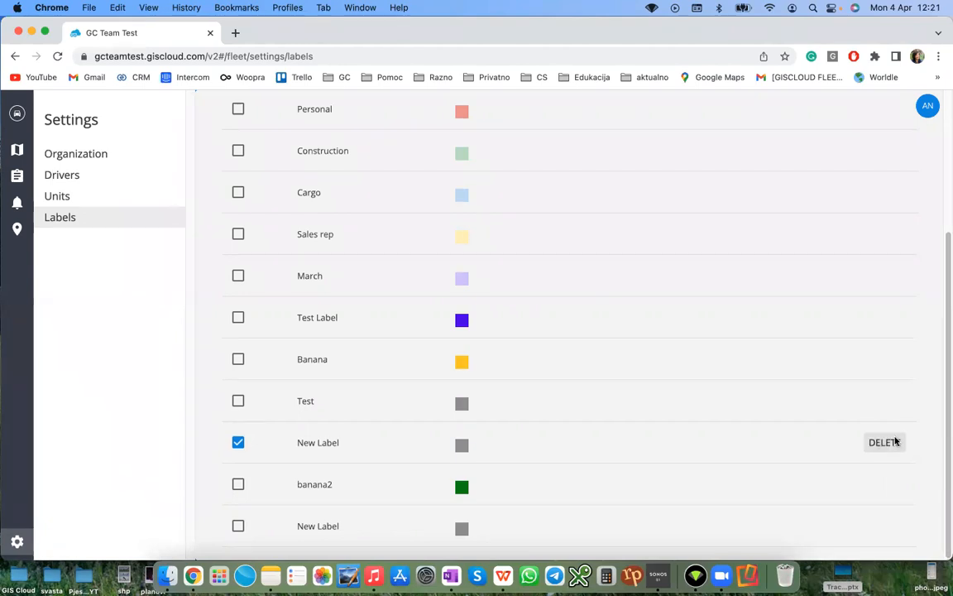
{"action": "left_click", "coordinate": [884, 441]}
{"action": "left_click", "coordinate": [557, 363]}
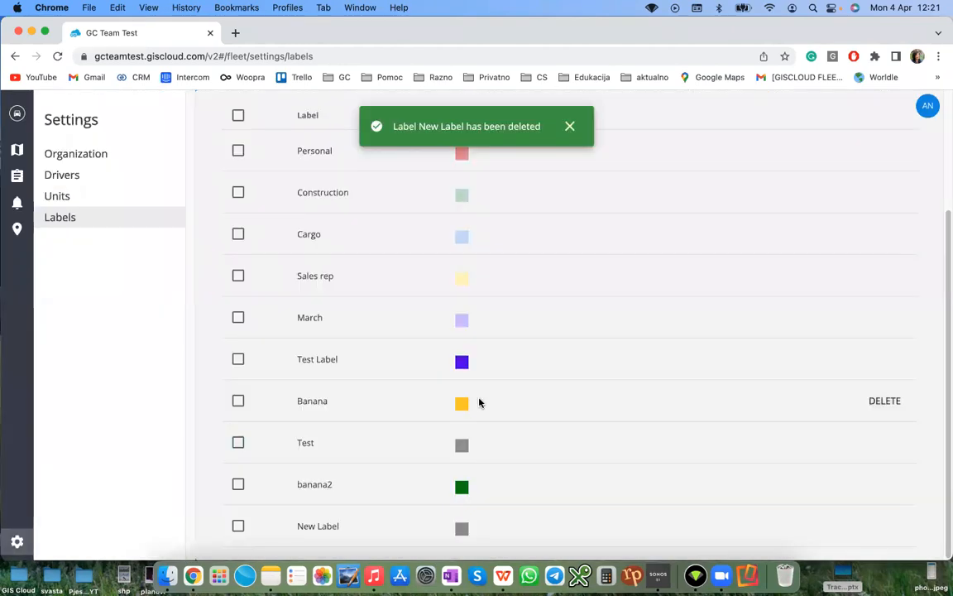
Step: Return to the fleet map and locate the Truck unit on it from the unit list
{"action": "left_click", "coordinate": [17, 149]}
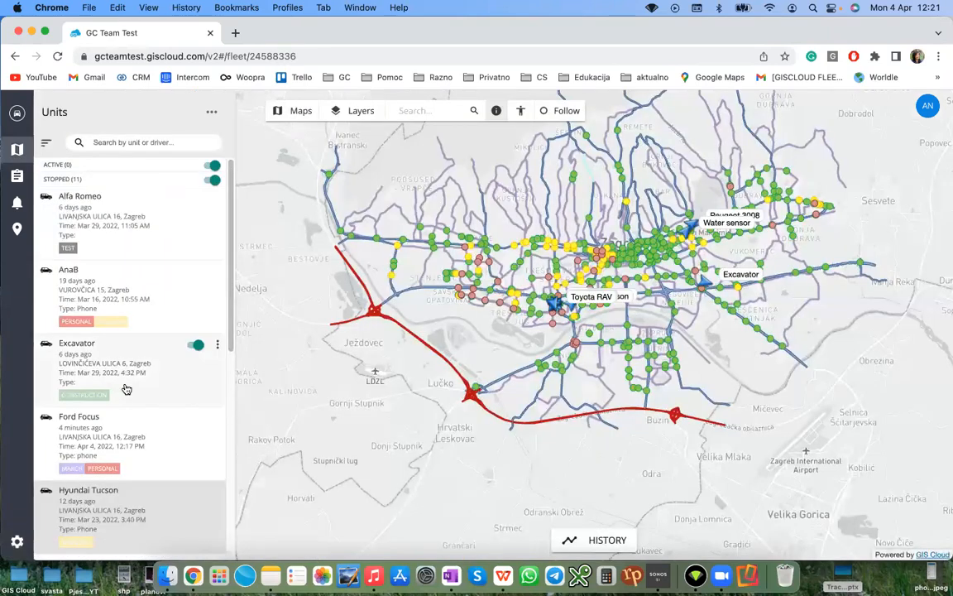
{"action": "scroll", "coordinate": [142, 383], "scroll_direction": "down", "scroll_amount": 5}
{"action": "scroll", "coordinate": [112, 447], "scroll_direction": "down", "scroll_amount": 1}
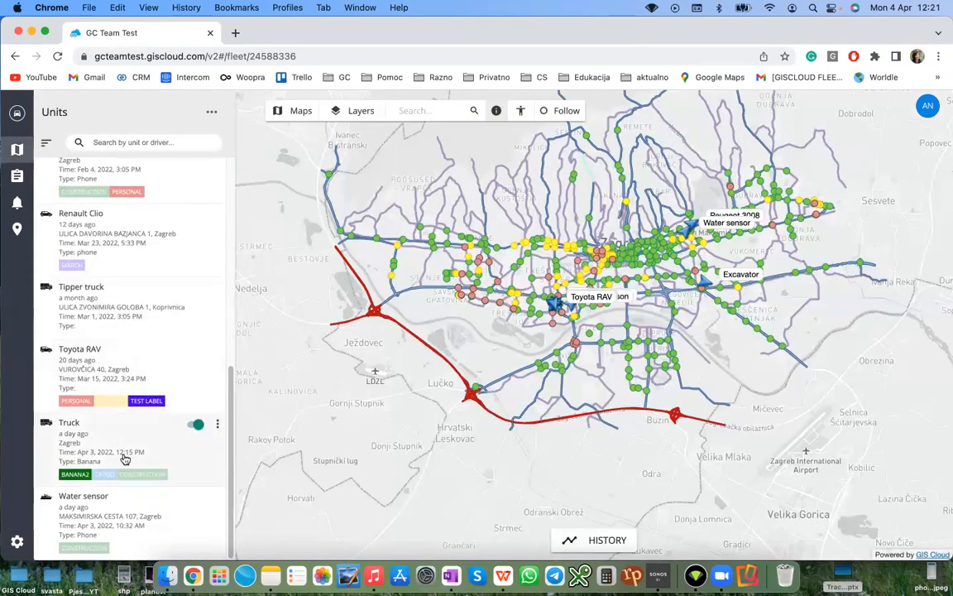
{"action": "left_click", "coordinate": [123, 453]}
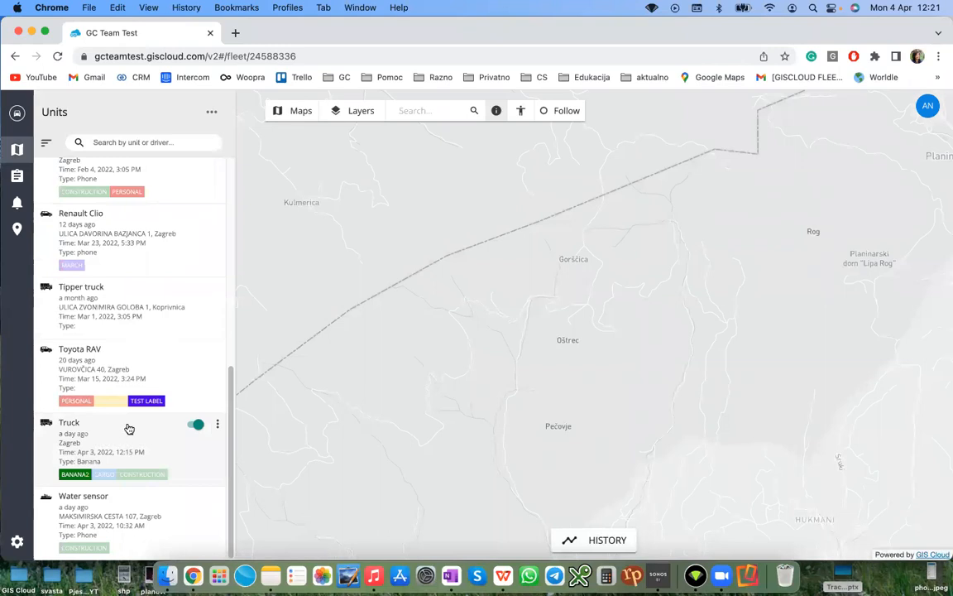
Step: Find the Truck unit in the unit list again and open it for editing
{"action": "scroll", "coordinate": [136, 364], "scroll_direction": "up", "scroll_amount": 3}
{"action": "scroll", "coordinate": [134, 325], "scroll_direction": "up", "scroll_amount": 5}
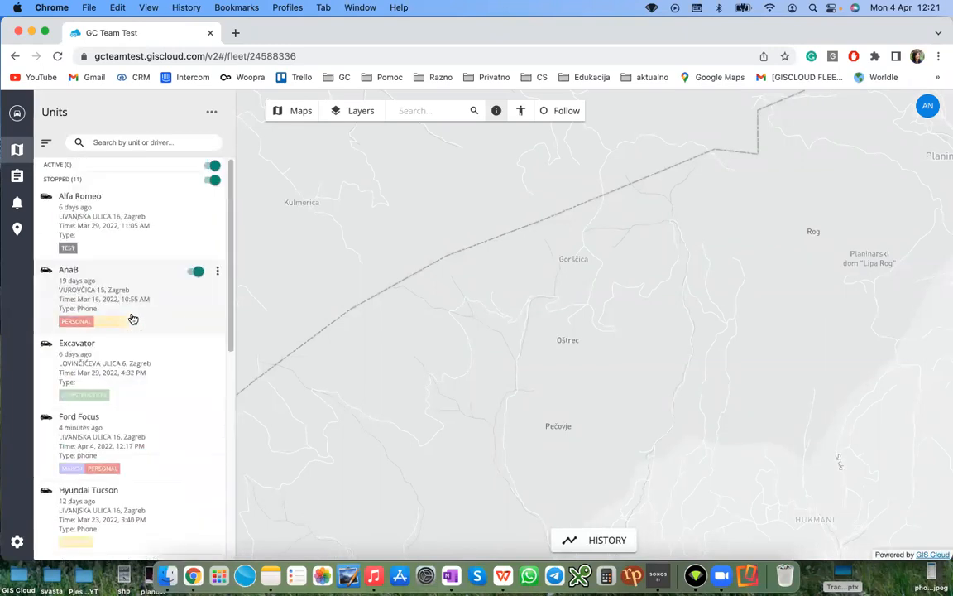
{"action": "scroll", "coordinate": [99, 347], "scroll_direction": "down", "scroll_amount": 10}
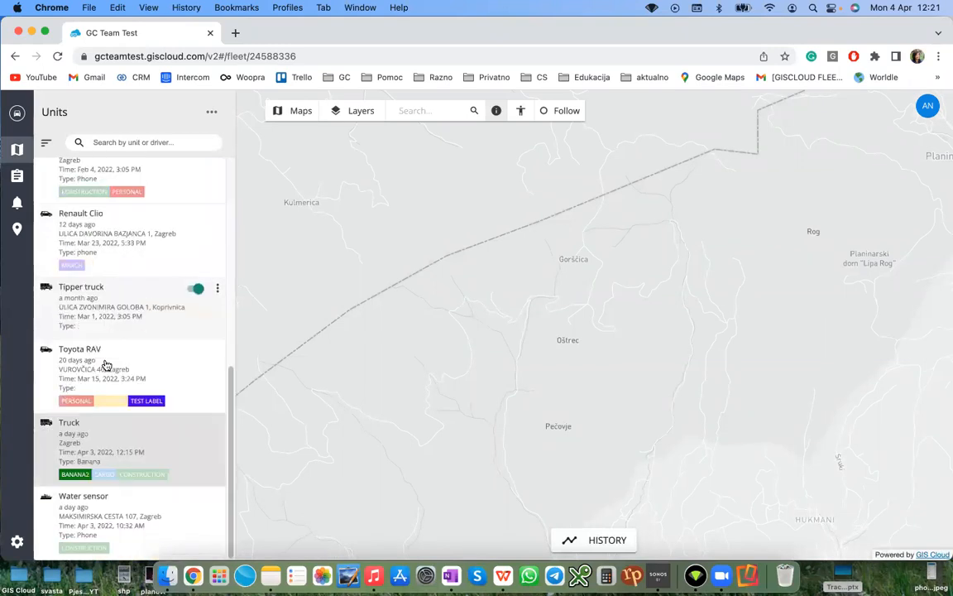
{"action": "left_click", "coordinate": [218, 425]}
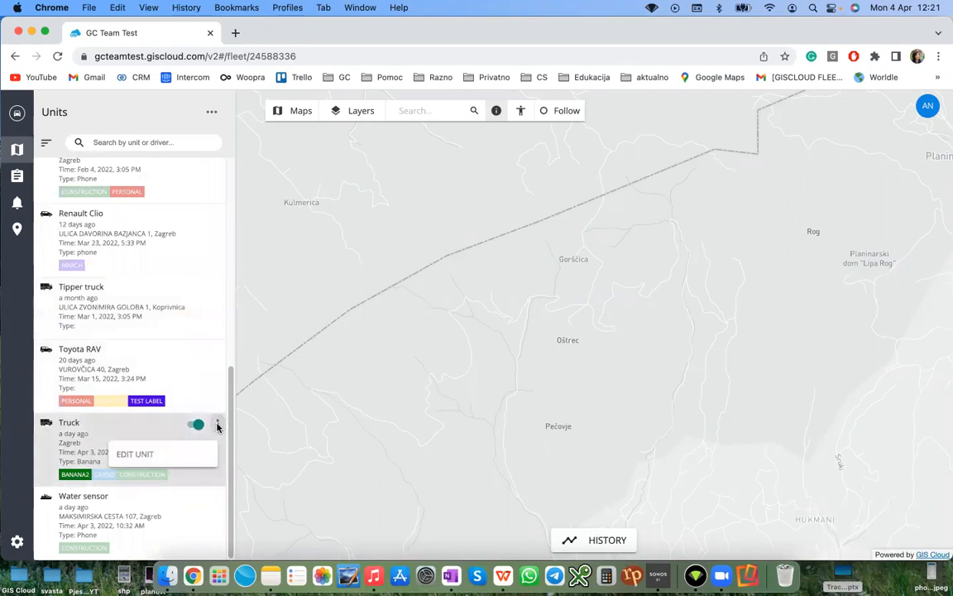
{"action": "left_click", "coordinate": [187, 457]}
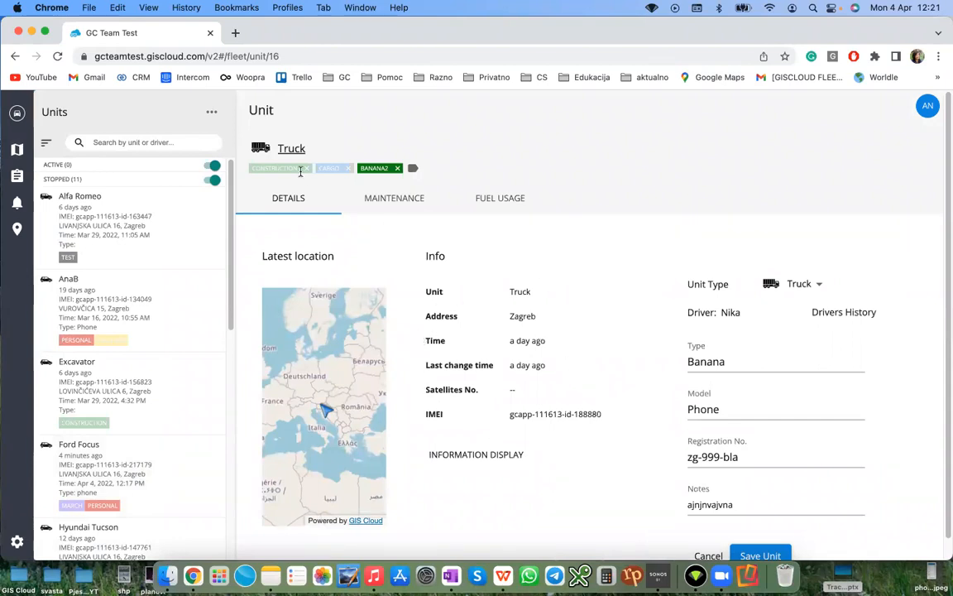
Step: Review the Information Display settings reached from the Truck unit's details and close them without changes
{"action": "left_click", "coordinate": [211, 115]}
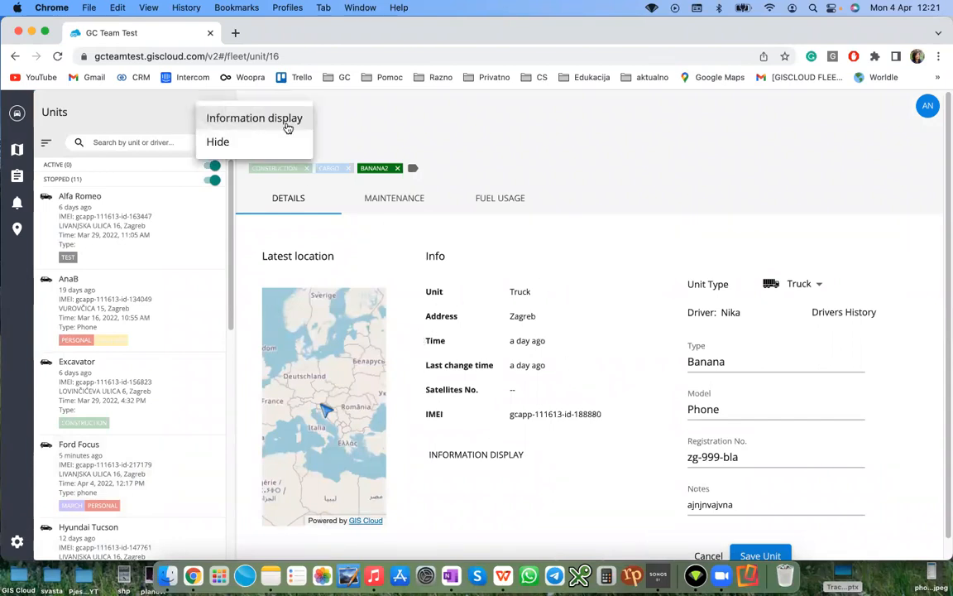
{"action": "left_click", "coordinate": [521, 454]}
{"action": "left_click", "coordinate": [499, 462]}
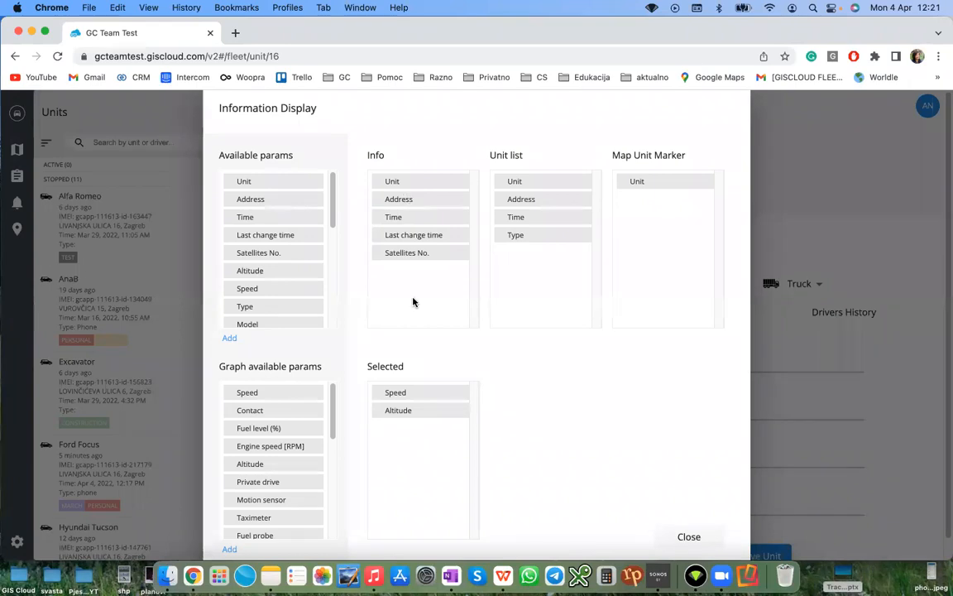
{"action": "left_click", "coordinate": [692, 538]}
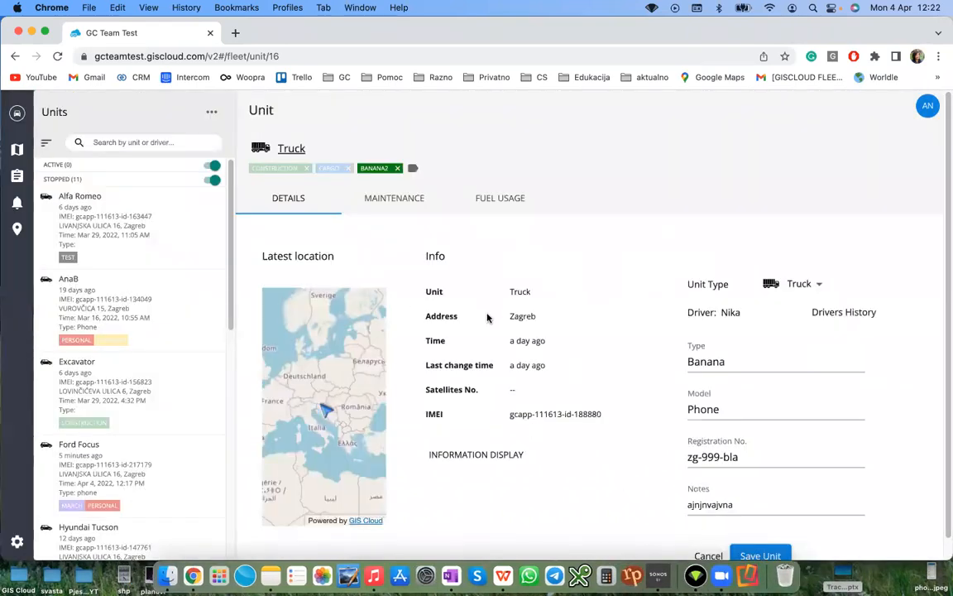
Step: Examine the available unit types and the model and registration fields in the Truck unit's details without changing them
{"action": "scroll", "coordinate": [716, 288], "scroll_direction": "down", "scroll_amount": 1}
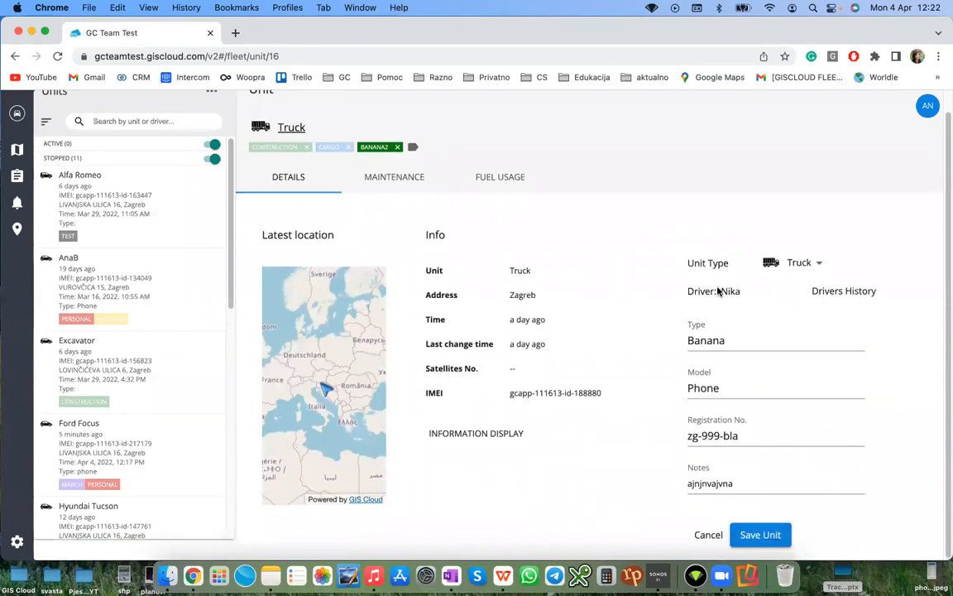
{"action": "left_click", "coordinate": [822, 267]}
{"action": "scroll", "coordinate": [830, 286], "scroll_direction": "down", "scroll_amount": 3}
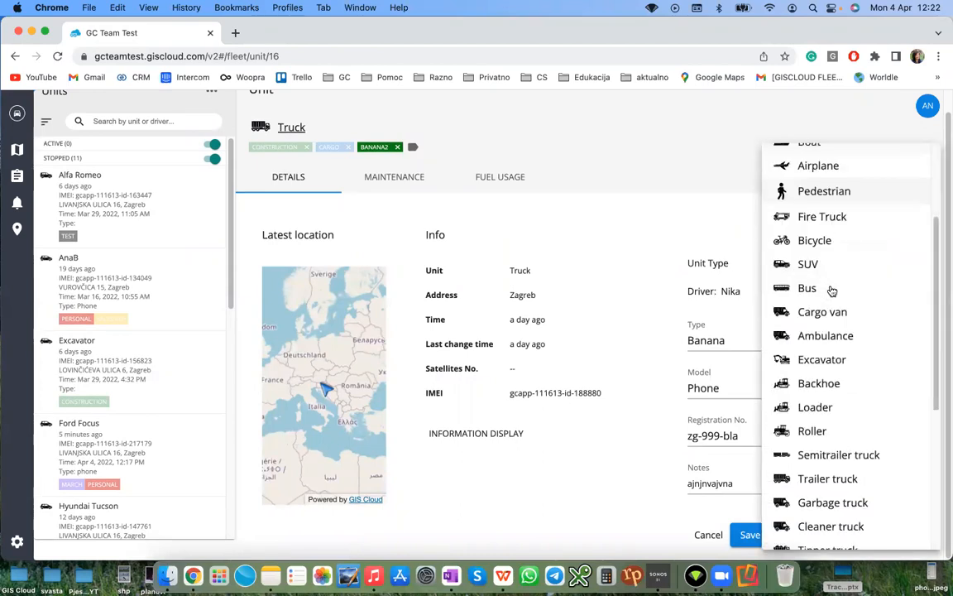
{"action": "scroll", "coordinate": [828, 296], "scroll_direction": "down", "scroll_amount": 5}
{"action": "scroll", "coordinate": [826, 294], "scroll_direction": "up", "scroll_amount": 8}
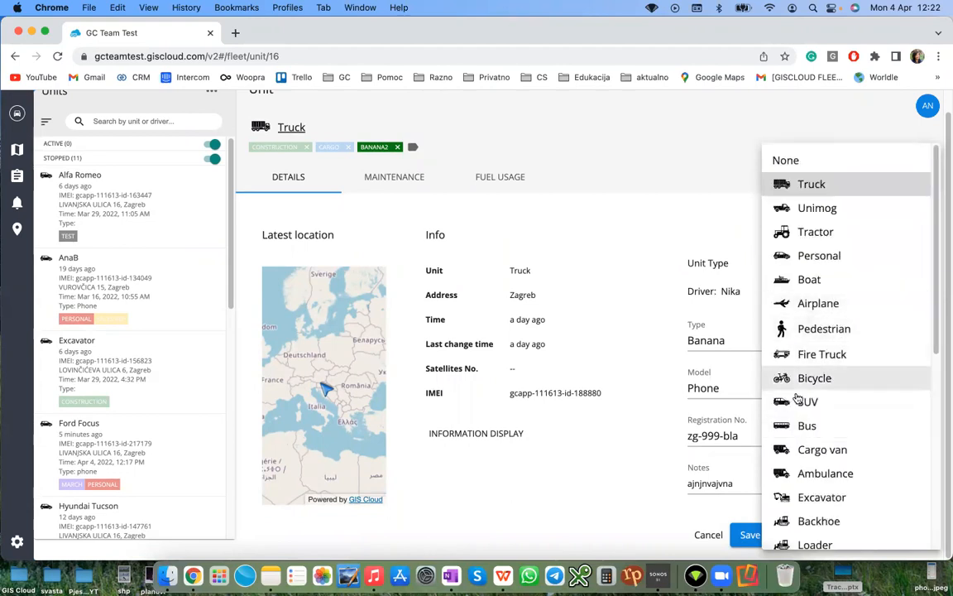
{"action": "scroll", "coordinate": [803, 331], "scroll_direction": "down", "scroll_amount": 5}
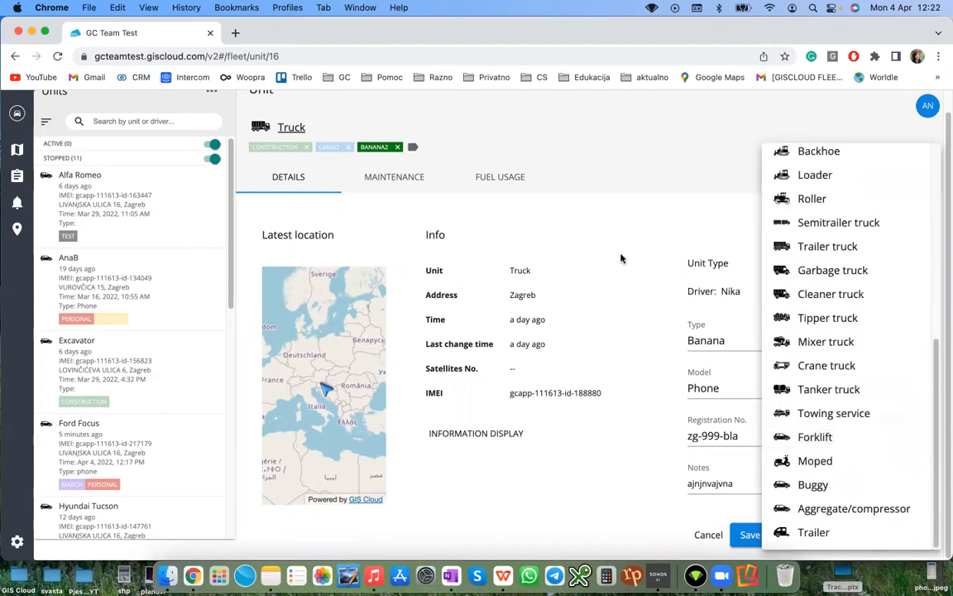
{"action": "left_click", "coordinate": [719, 265]}
{"action": "left_click", "coordinate": [717, 391]}
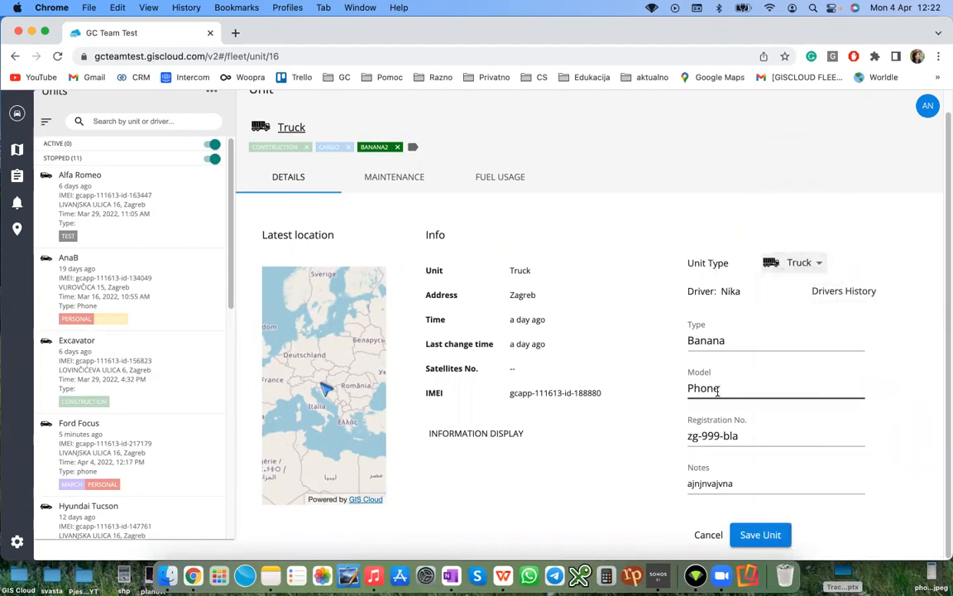
{"action": "left_click", "coordinate": [668, 439]}
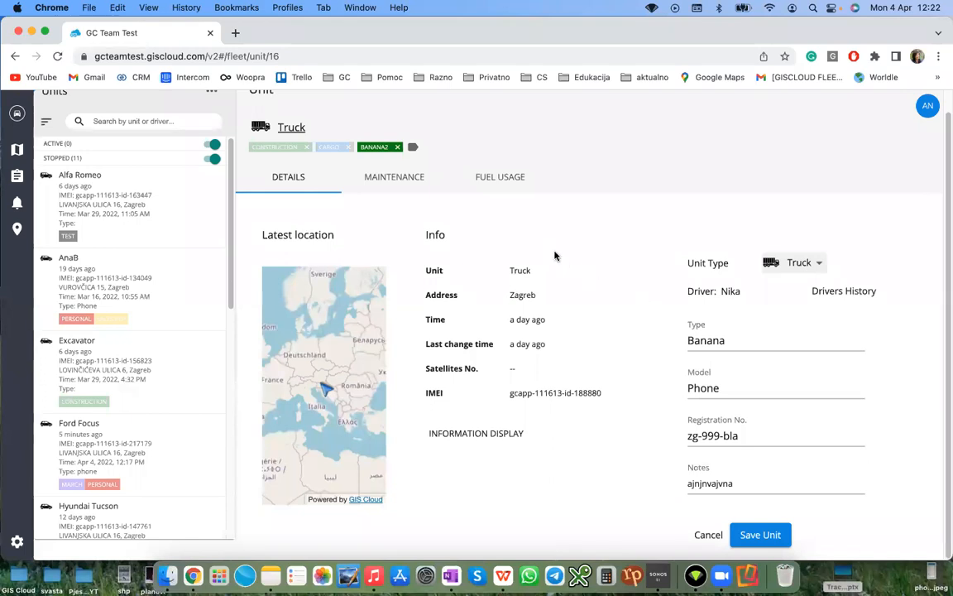
Step: Add a non-recurring Registration parameter dated 2022-04-04 to the Truck unit's maintenance data
{"action": "left_click", "coordinate": [398, 182]}
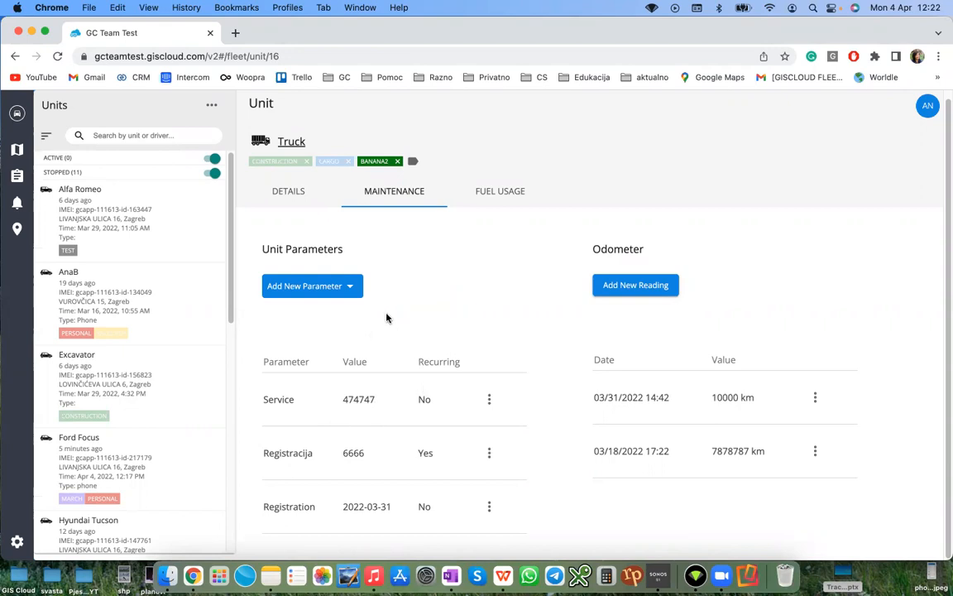
{"action": "left_click", "coordinate": [348, 290]}
{"action": "left_click", "coordinate": [321, 287]}
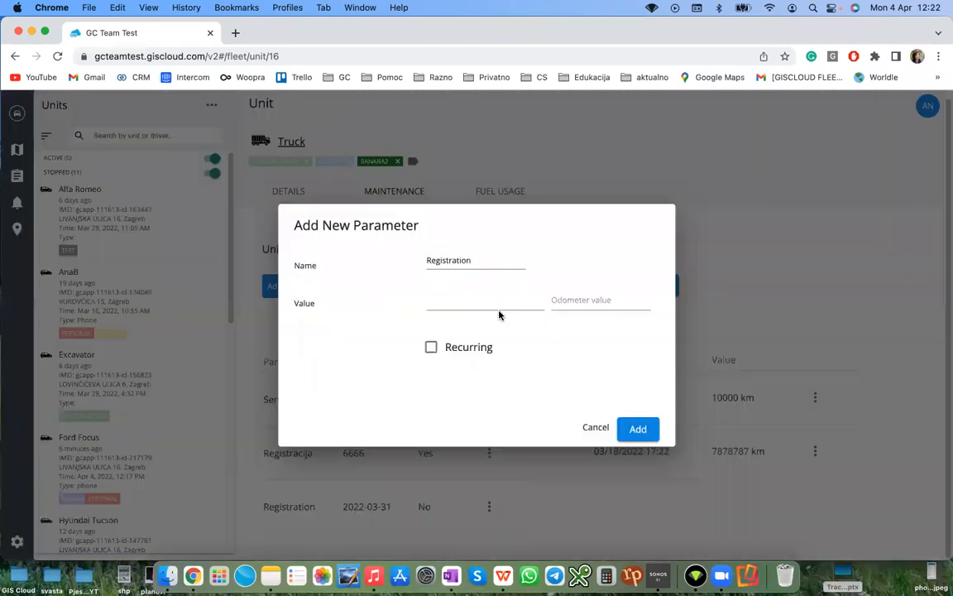
{"action": "left_click", "coordinate": [596, 427]}
{"action": "scroll", "coordinate": [431, 426], "scroll_direction": "down", "scroll_amount": 1}
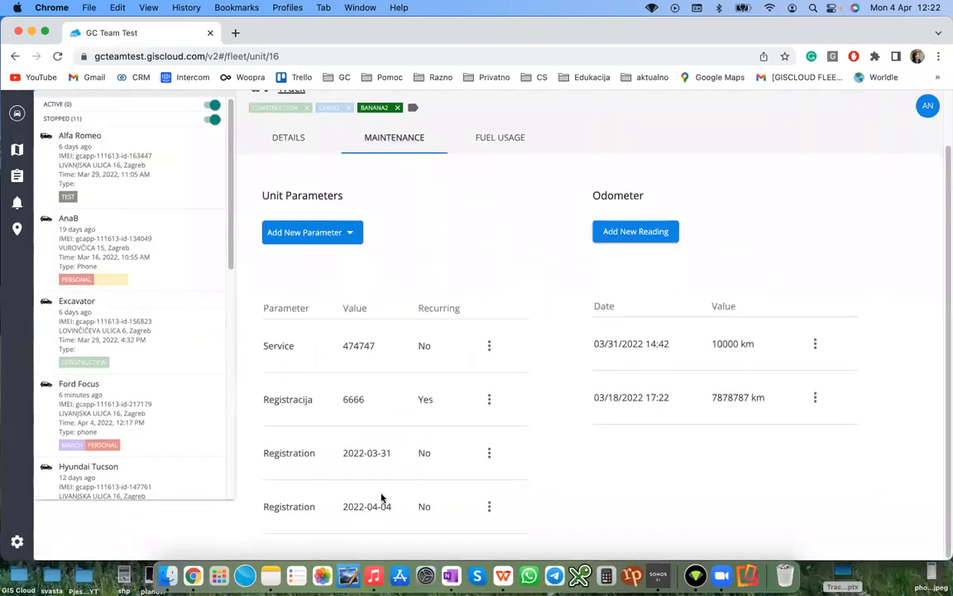
Step: Examine the edit form of the 2022-04-04 Registration parameter and the new odometer reading form, cancelling both
{"action": "left_click", "coordinate": [489, 506]}
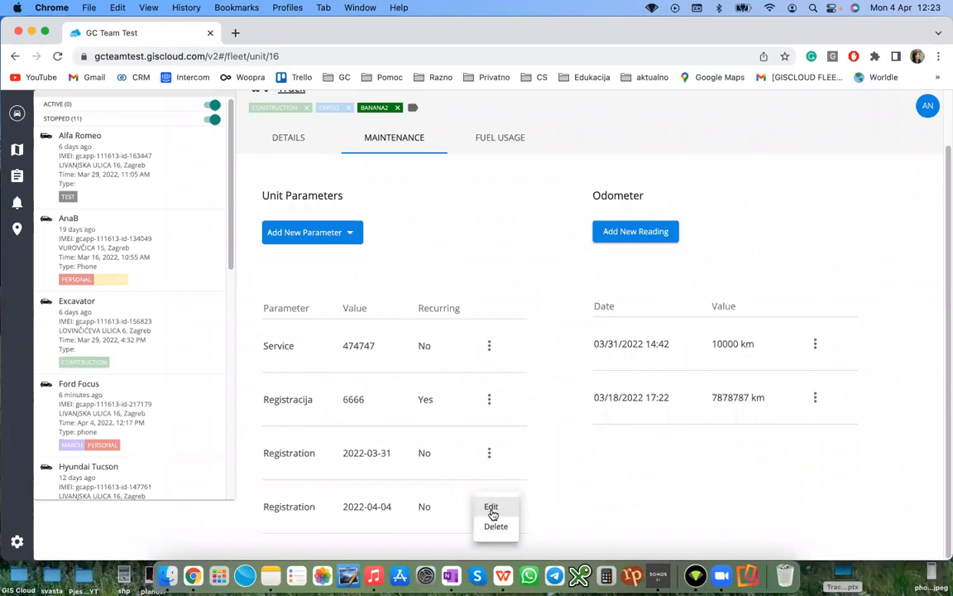
{"action": "left_click", "coordinate": [491, 507]}
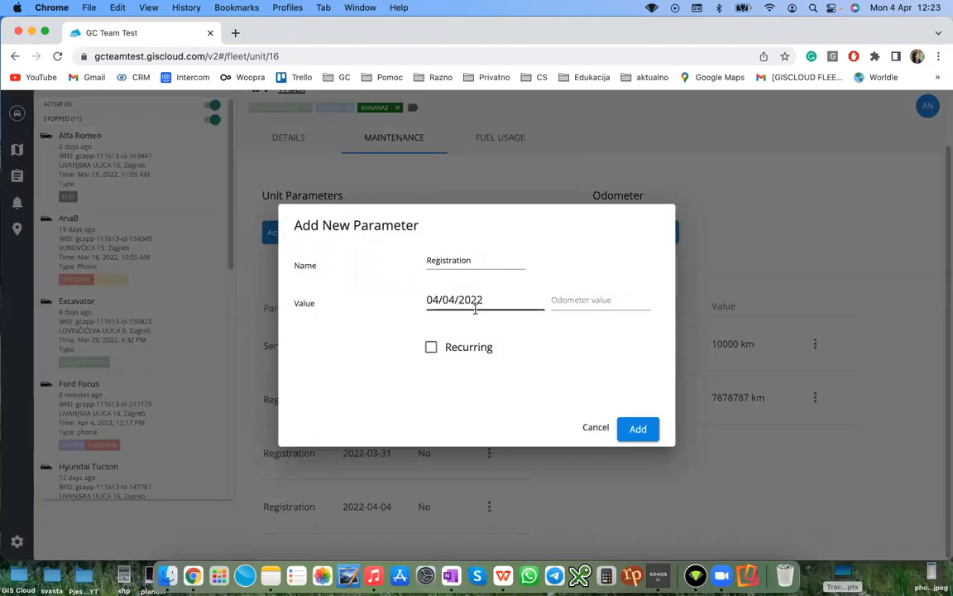
{"action": "left_click", "coordinate": [594, 429]}
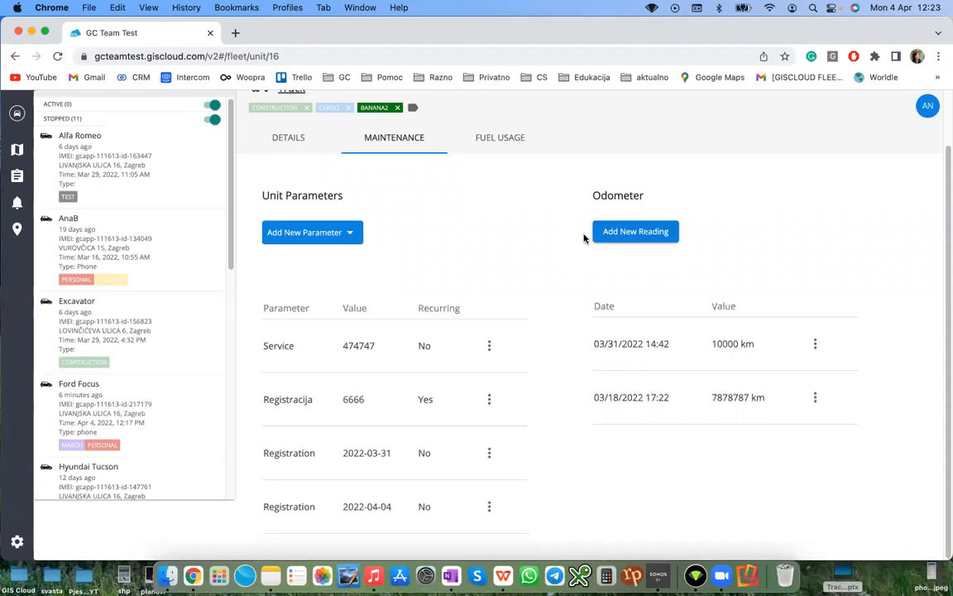
{"action": "left_click", "coordinate": [637, 234]}
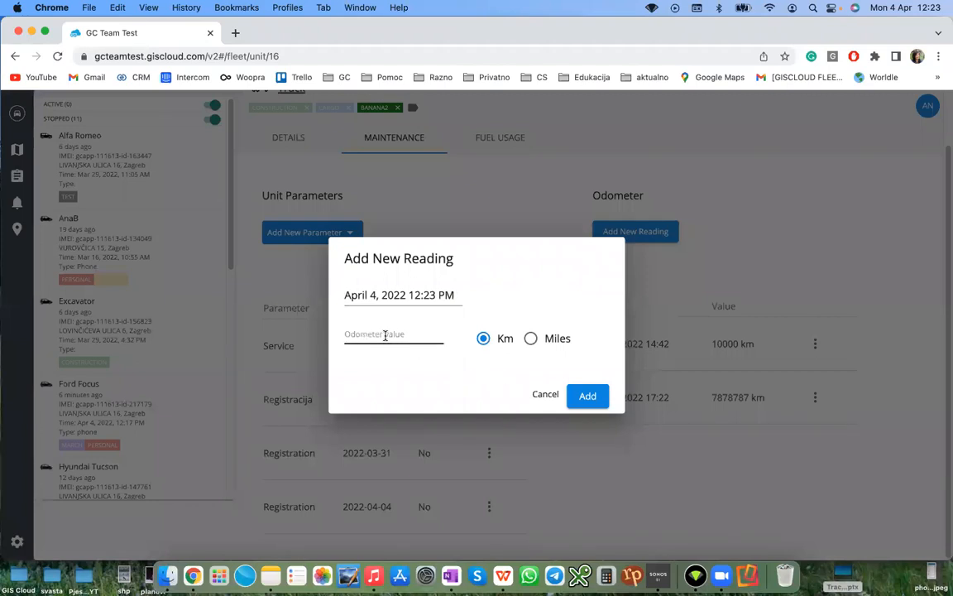
{"action": "left_click", "coordinate": [541, 395]}
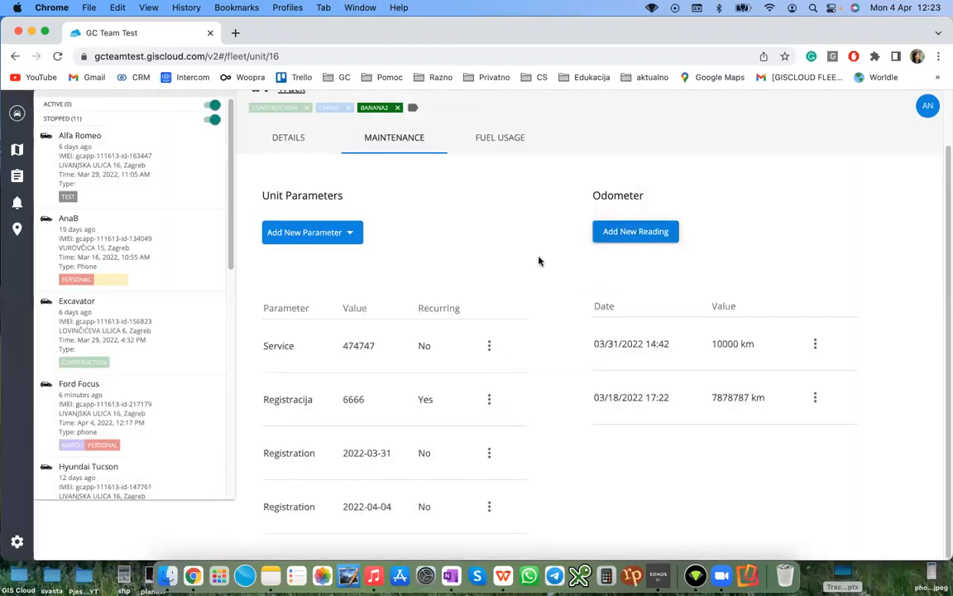
Step: Review the Truck's fuel usage settings and new fuel reading form without saving, and switch to the Ford Focus's fuel usage
{"action": "left_click", "coordinate": [501, 142]}
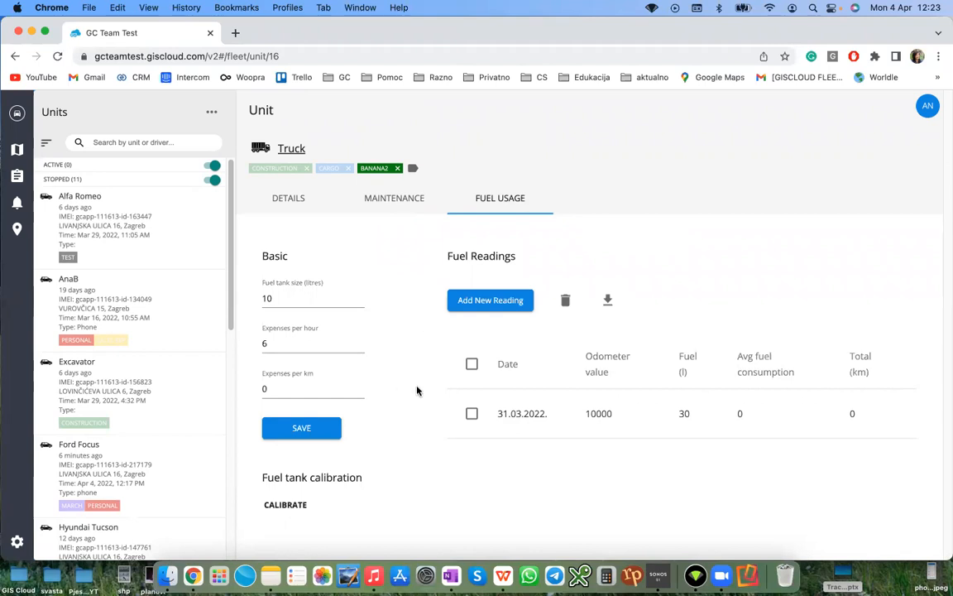
{"action": "left_click", "coordinate": [511, 307]}
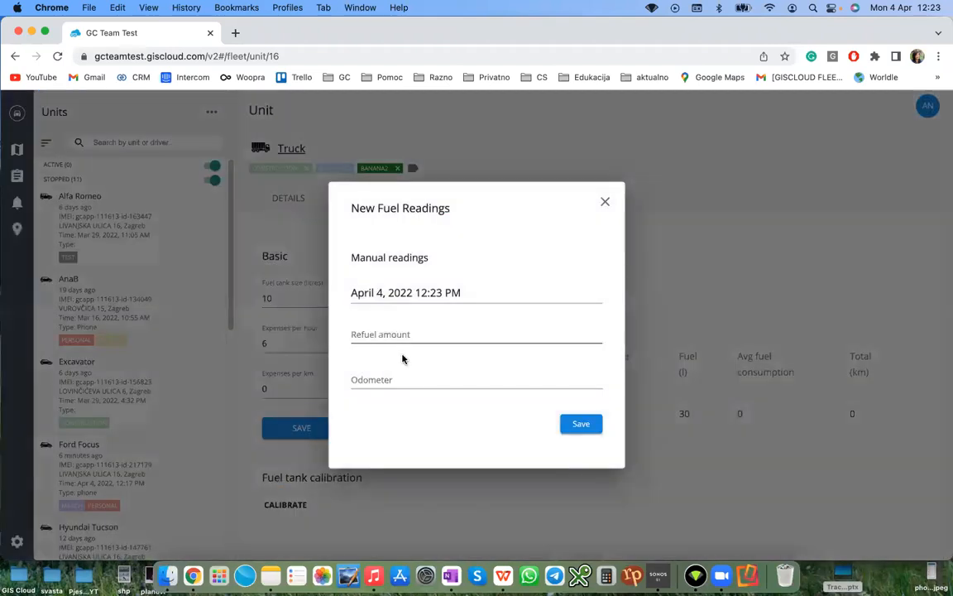
{"action": "left_click", "coordinate": [606, 203]}
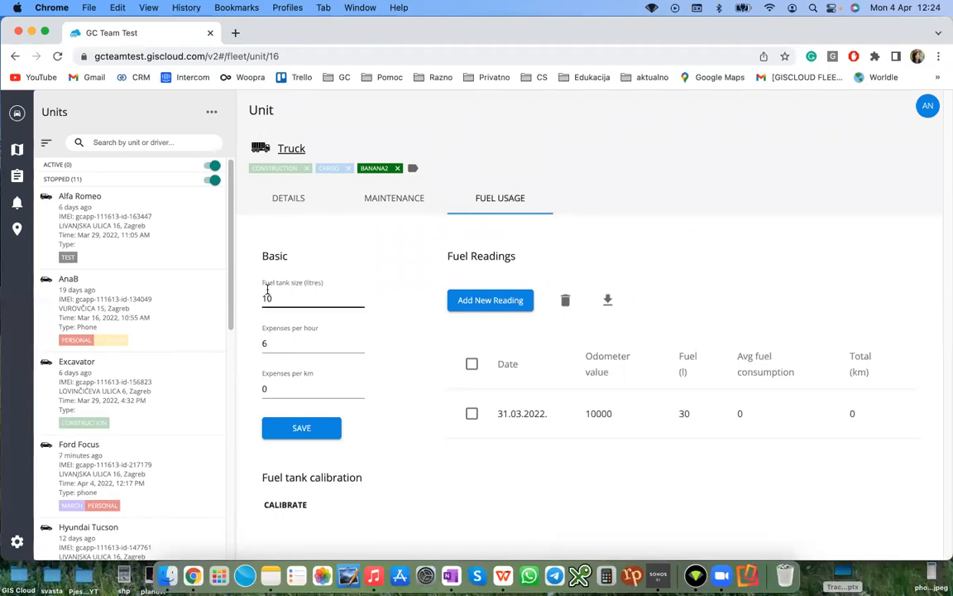
{"action": "left_click_drag", "start_coordinate": [263, 282], "coordinate": [324, 284]}
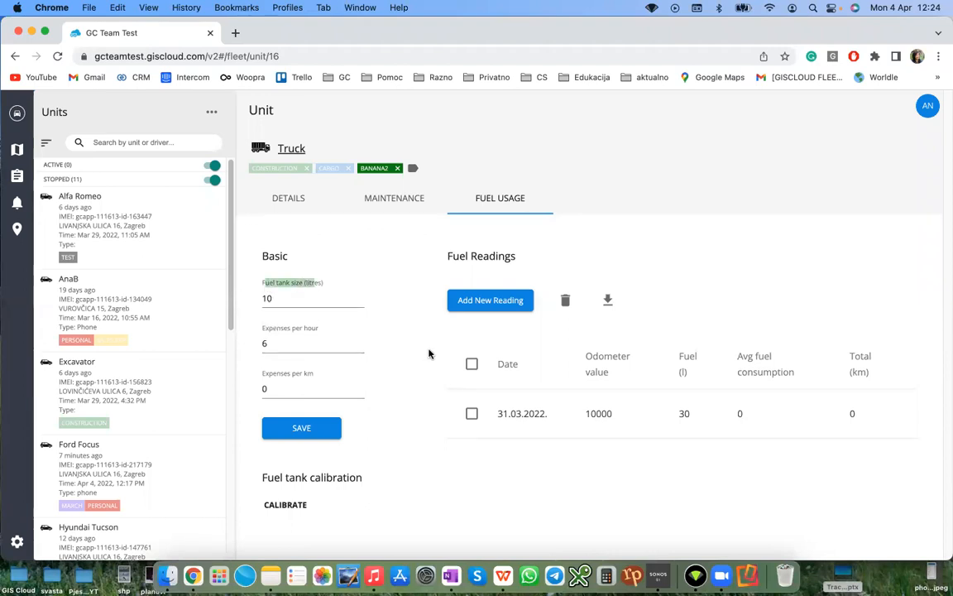
{"action": "left_click", "coordinate": [366, 357]}
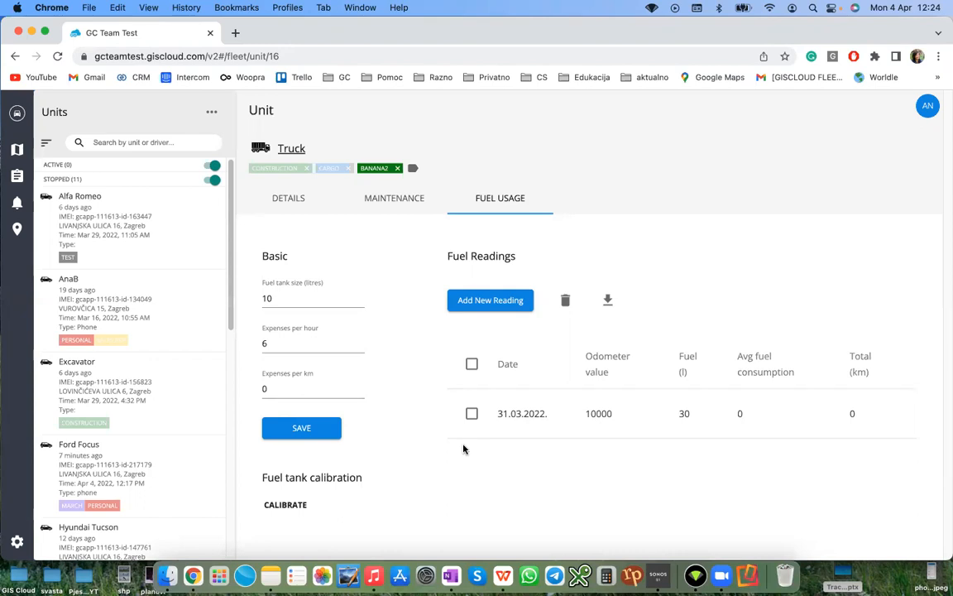
{"action": "left_click", "coordinate": [151, 455]}
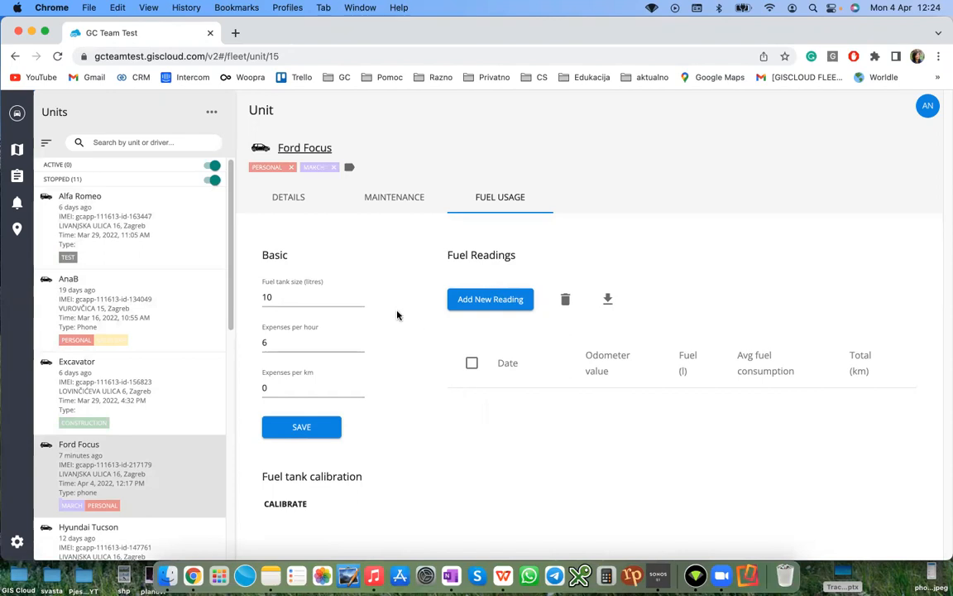
Step: View the Ford Focus's details, return to the fleet map and open its history
{"action": "left_click", "coordinate": [294, 199]}
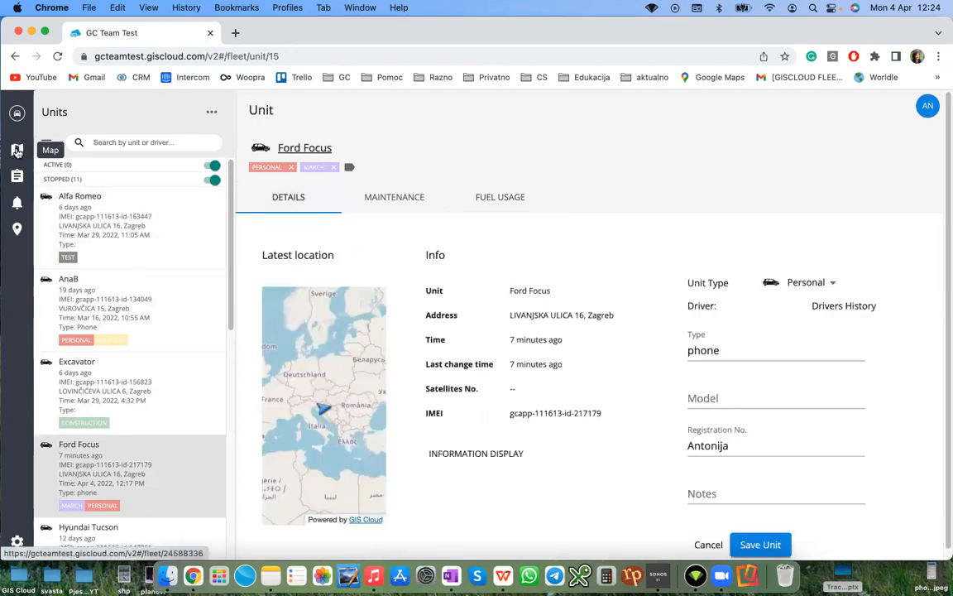
{"action": "left_click", "coordinate": [16, 151]}
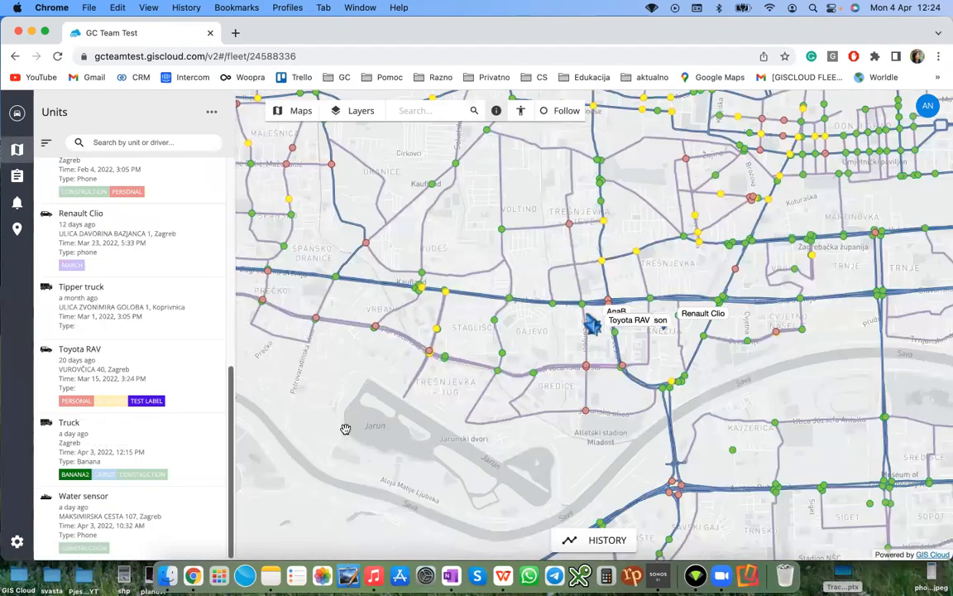
{"action": "left_click_drag", "start_coordinate": [410, 365], "coordinate": [379, 389]}
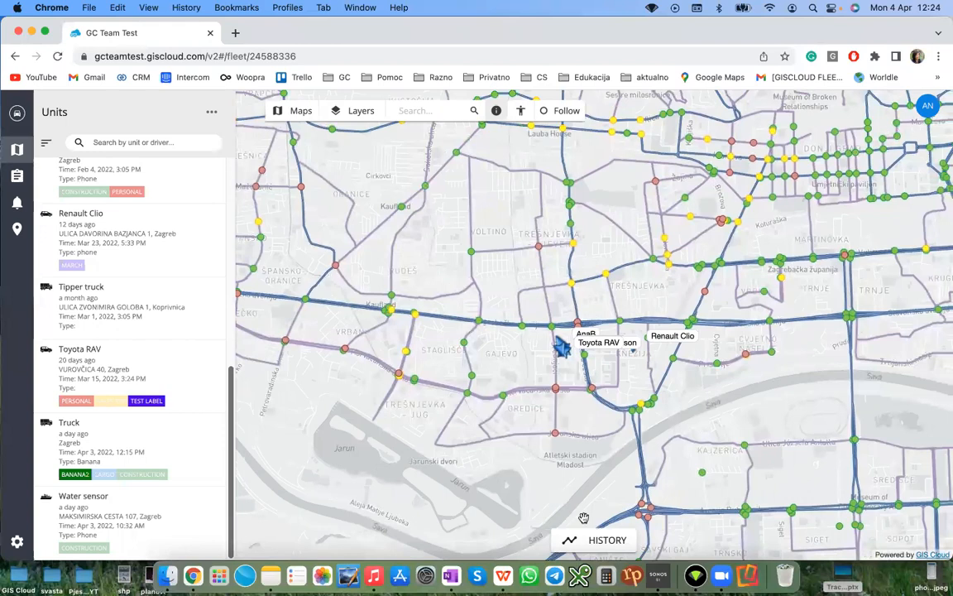
{"action": "left_click", "coordinate": [601, 540]}
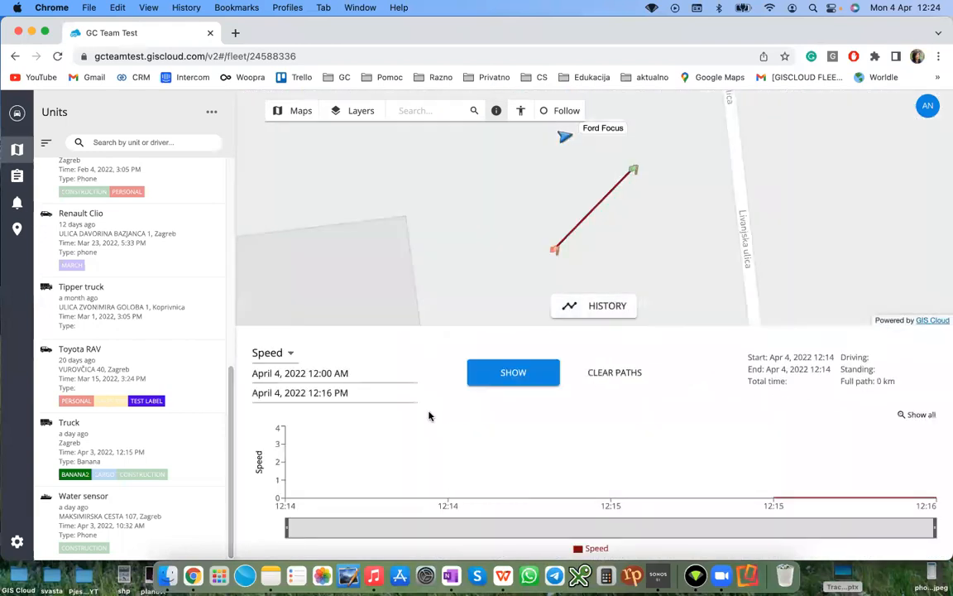
Step: Review the history chart's Speed and Altitude options and the start date picker without changing them
{"action": "left_click", "coordinate": [291, 356]}
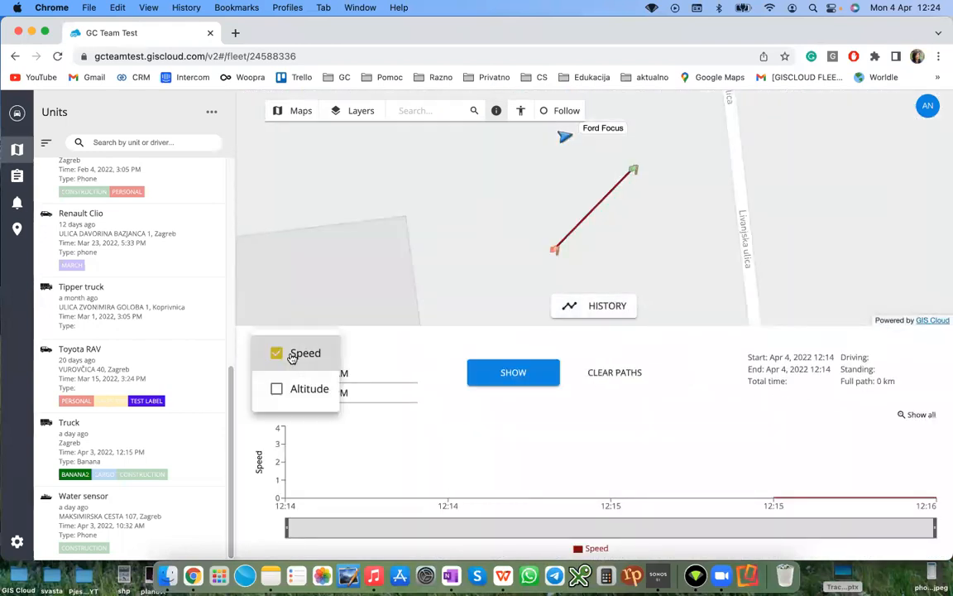
{"action": "left_click", "coordinate": [426, 418]}
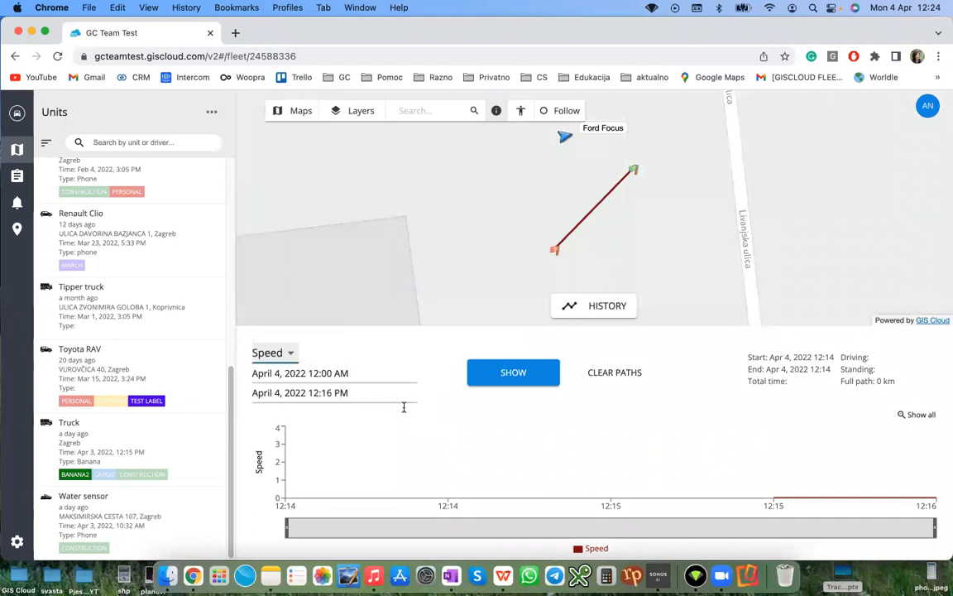
{"action": "left_click", "coordinate": [337, 377]}
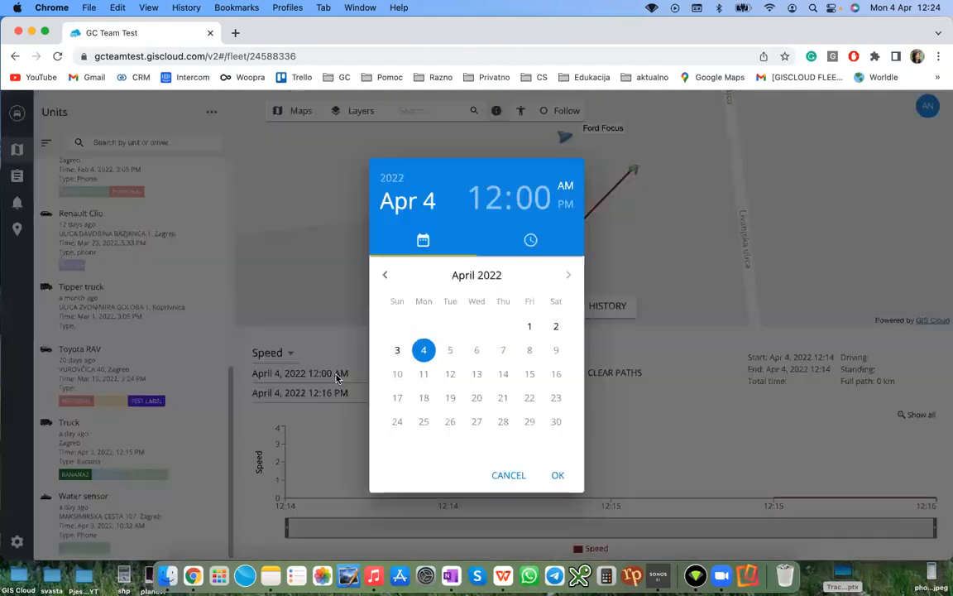
{"action": "left_click", "coordinate": [249, 428]}
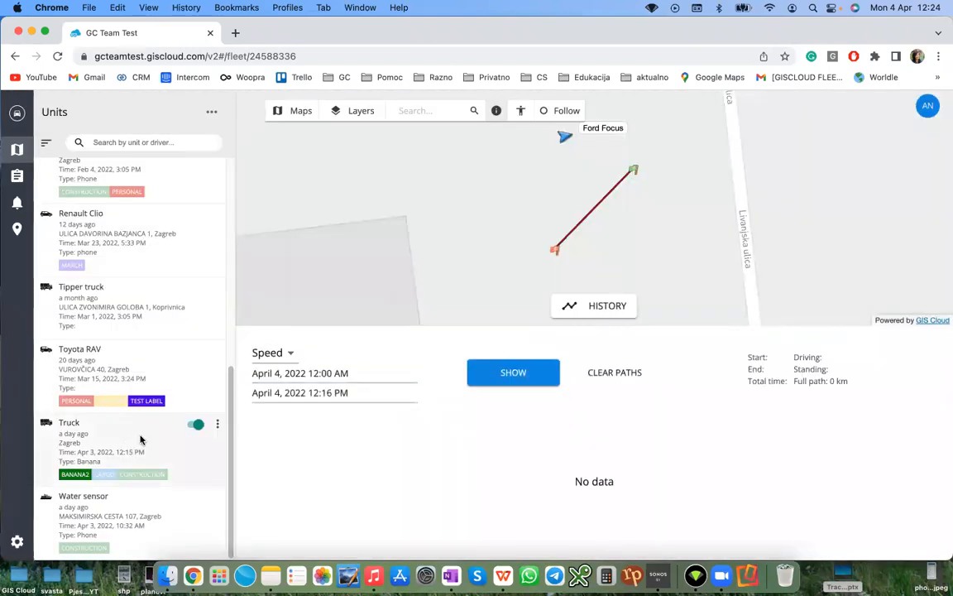
Step: Show the Truck's history from March 29, 2022 12:00 AM to April 4, 2022 12:16 PM
{"action": "left_click", "coordinate": [141, 439]}
{"action": "left_click", "coordinate": [315, 377]}
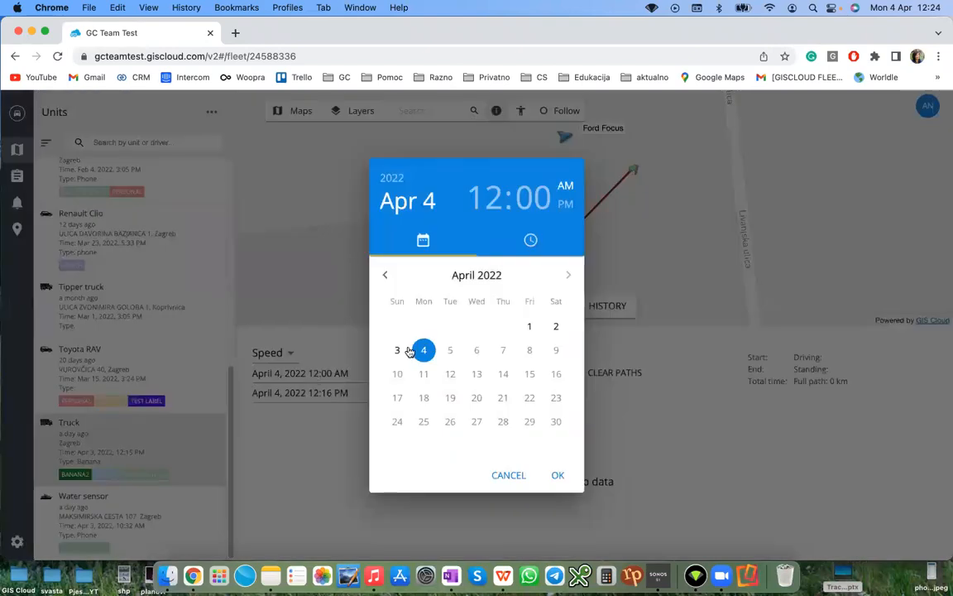
{"action": "left_click", "coordinate": [385, 276]}
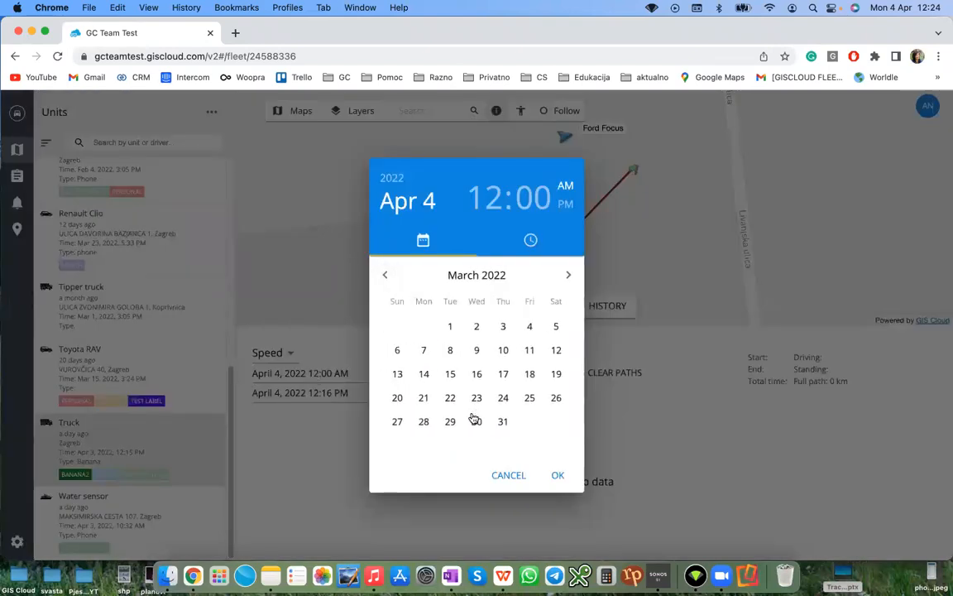
{"action": "left_click", "coordinate": [450, 423]}
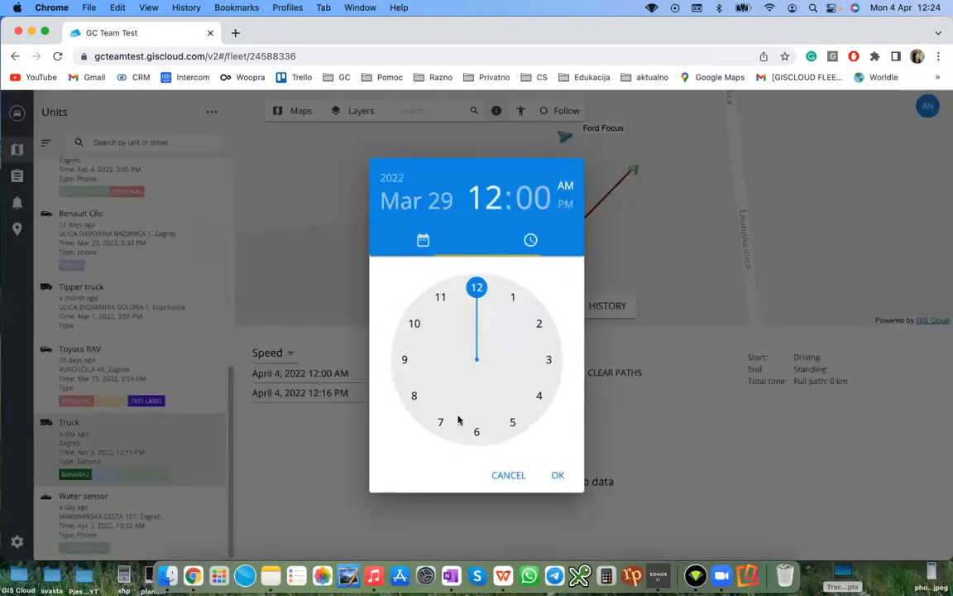
{"action": "left_click", "coordinate": [558, 476]}
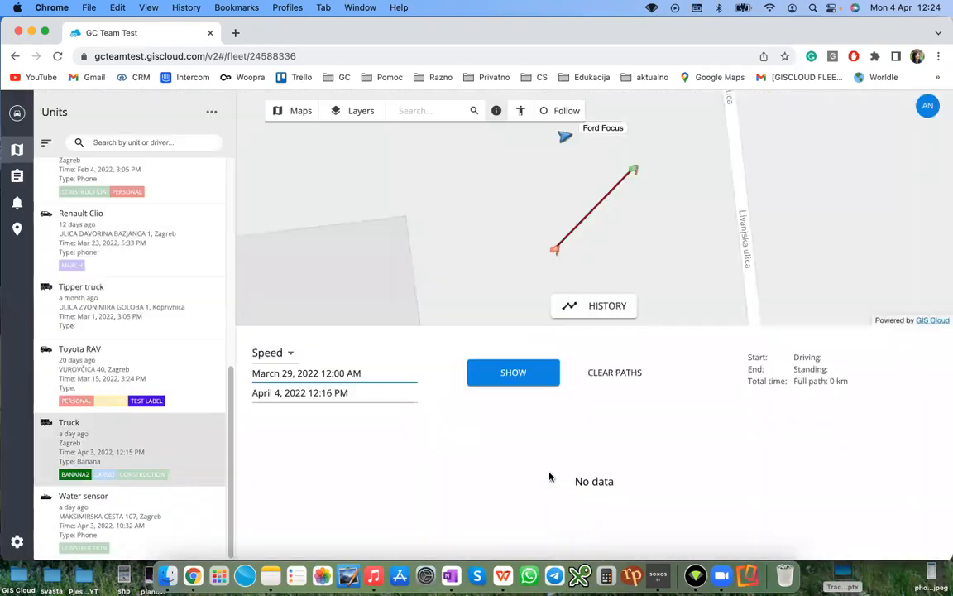
{"action": "left_click", "coordinate": [371, 393]}
{"action": "left_click", "coordinate": [302, 427]}
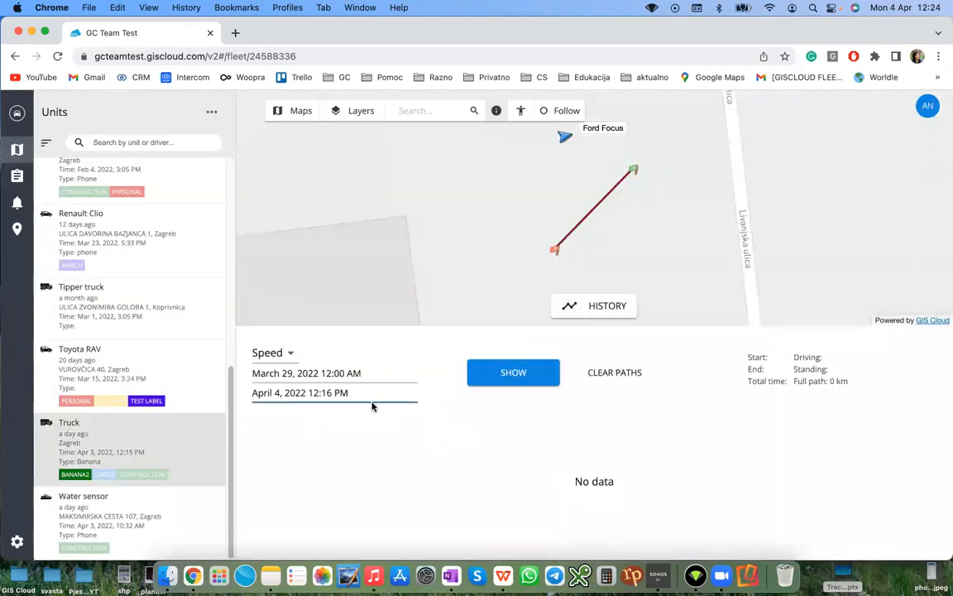
{"action": "left_click", "coordinate": [519, 376]}
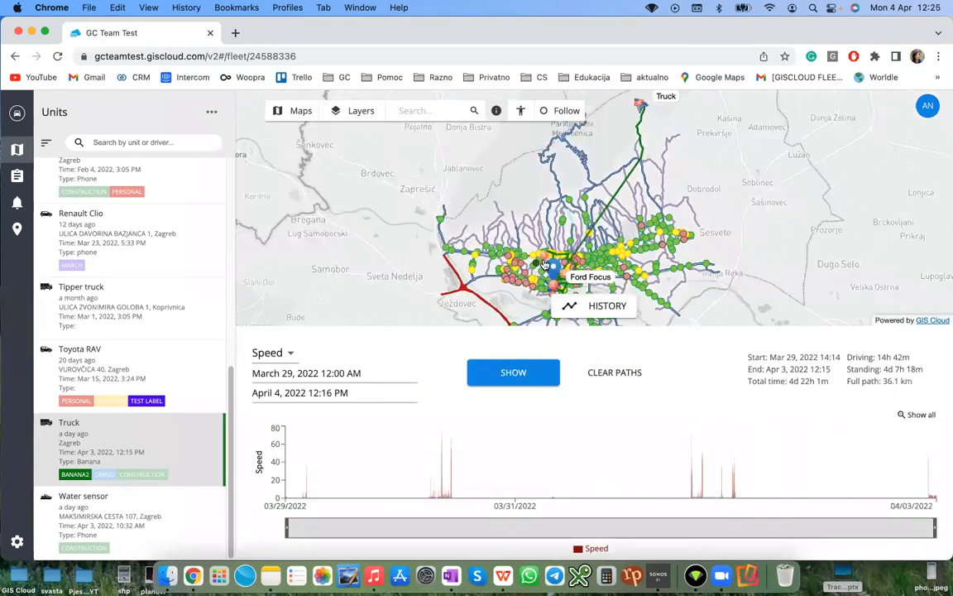
Step: Hide the Traffic signals maintenance and Access roads layers on the map
{"action": "scroll", "coordinate": [552, 267], "scroll_direction": "up", "scroll_amount": 5}
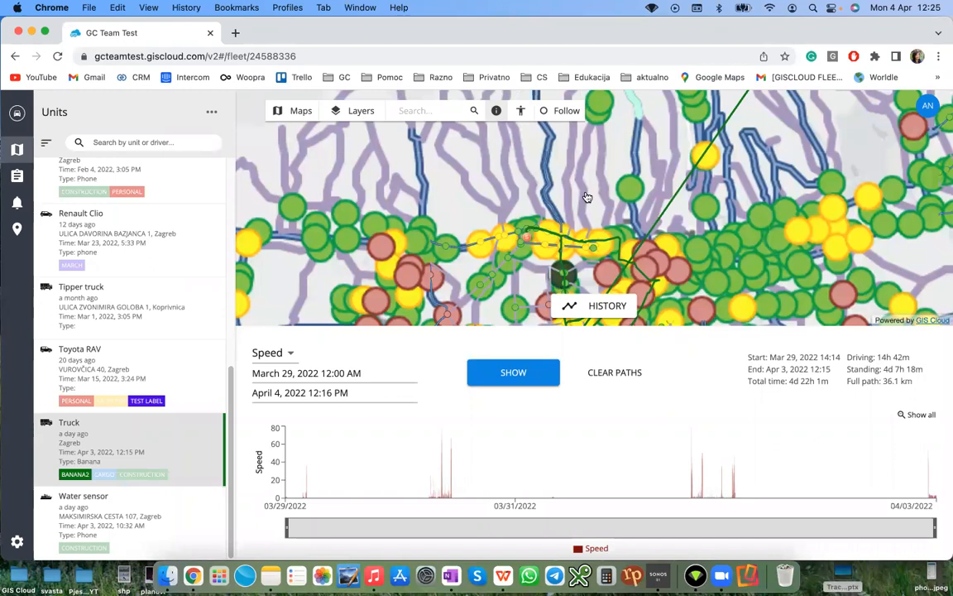
{"action": "left_click", "coordinate": [352, 113]}
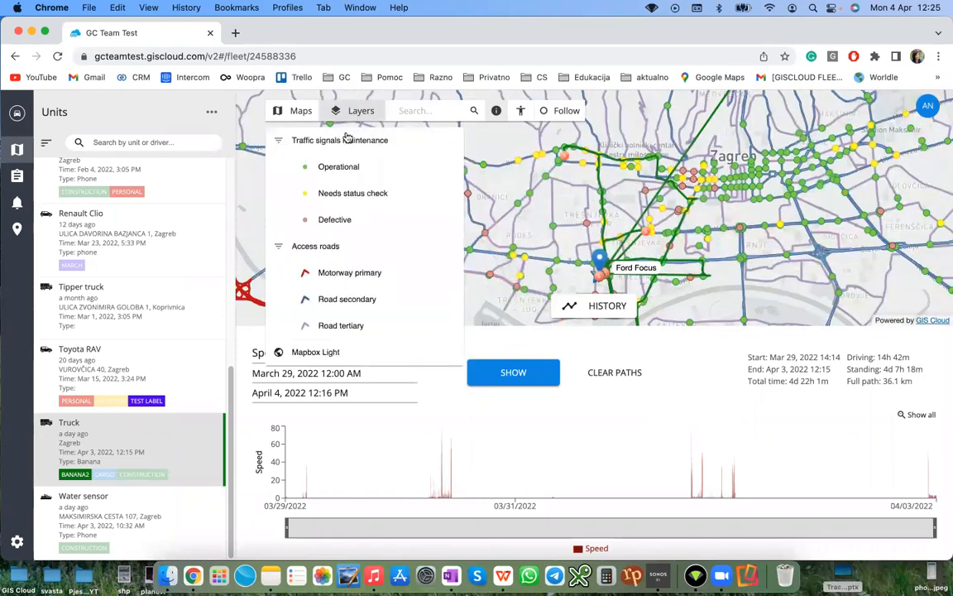
{"action": "left_click", "coordinate": [422, 142]}
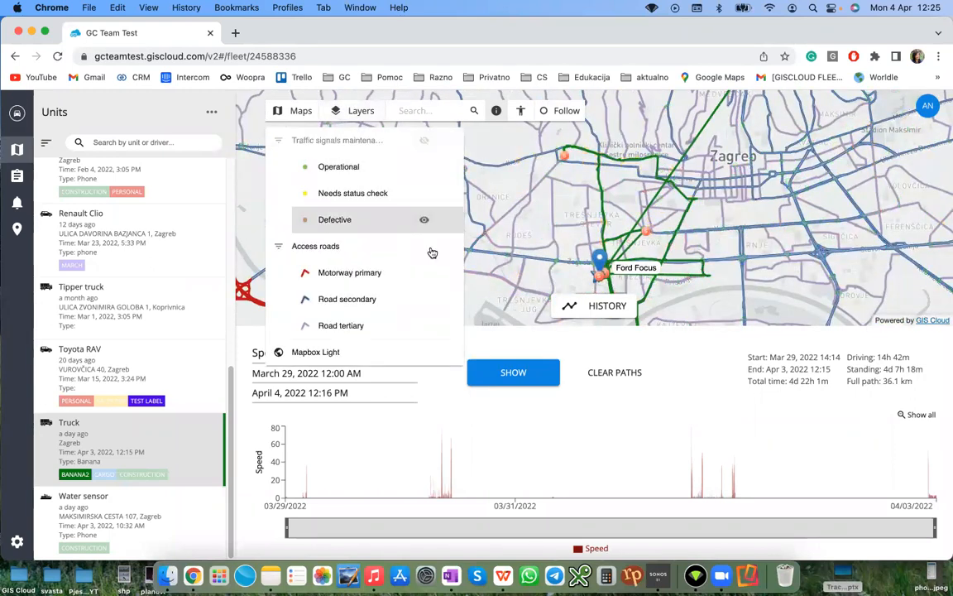
{"action": "left_click", "coordinate": [424, 246]}
Step: Examine the Truck's route on the map from the Ford Focus's location south across the Sava towards Lanište
{"action": "left_click_drag", "start_coordinate": [517, 242], "coordinate": [529, 175]}
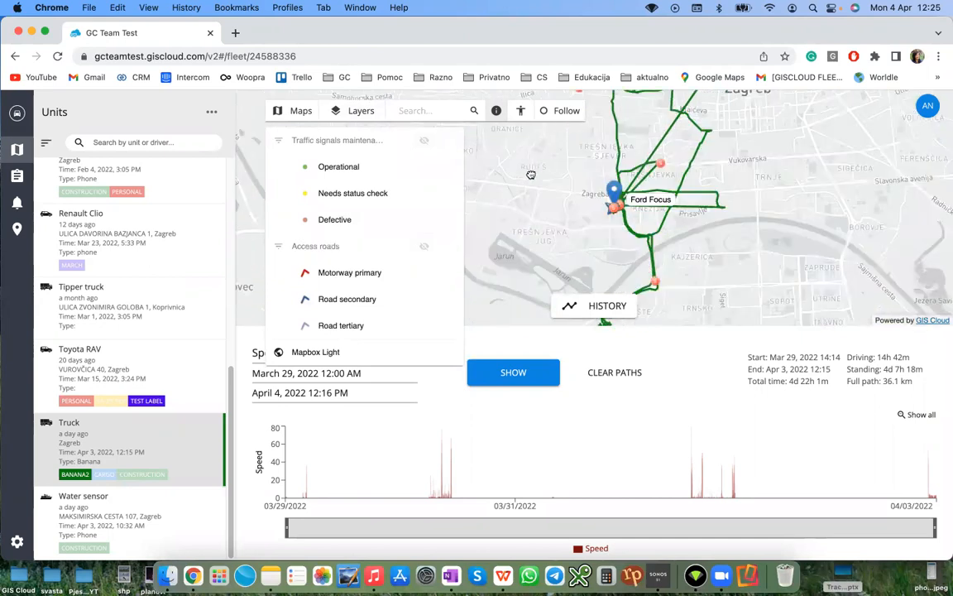
{"action": "scroll", "coordinate": [562, 214], "scroll_direction": "up", "scroll_amount": 3}
{"action": "left_click_drag", "start_coordinate": [738, 238], "coordinate": [563, 202]}
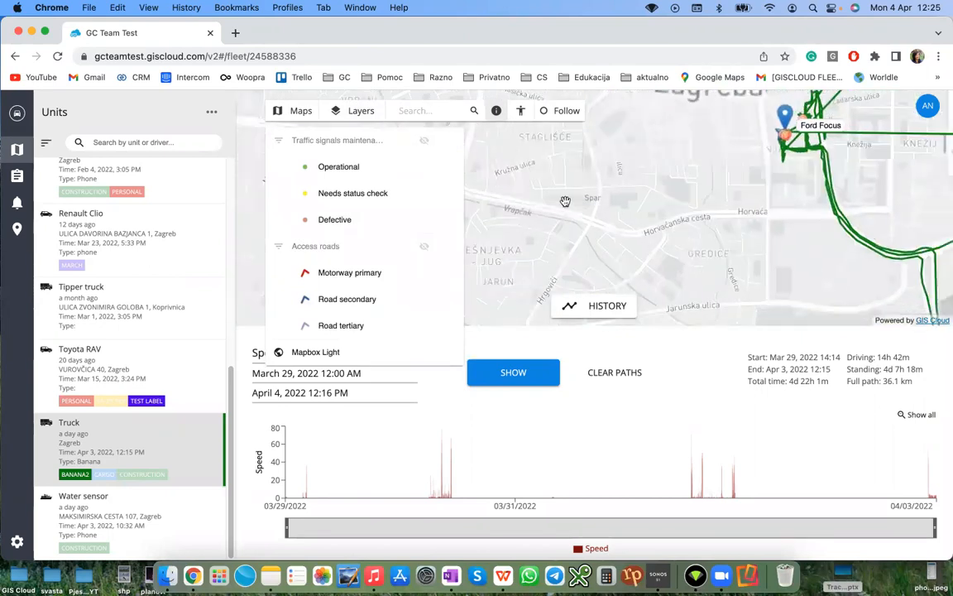
{"action": "scroll", "coordinate": [680, 224], "scroll_direction": "up", "scroll_amount": 3}
{"action": "scroll", "coordinate": [705, 227], "scroll_direction": "up", "scroll_amount": 3}
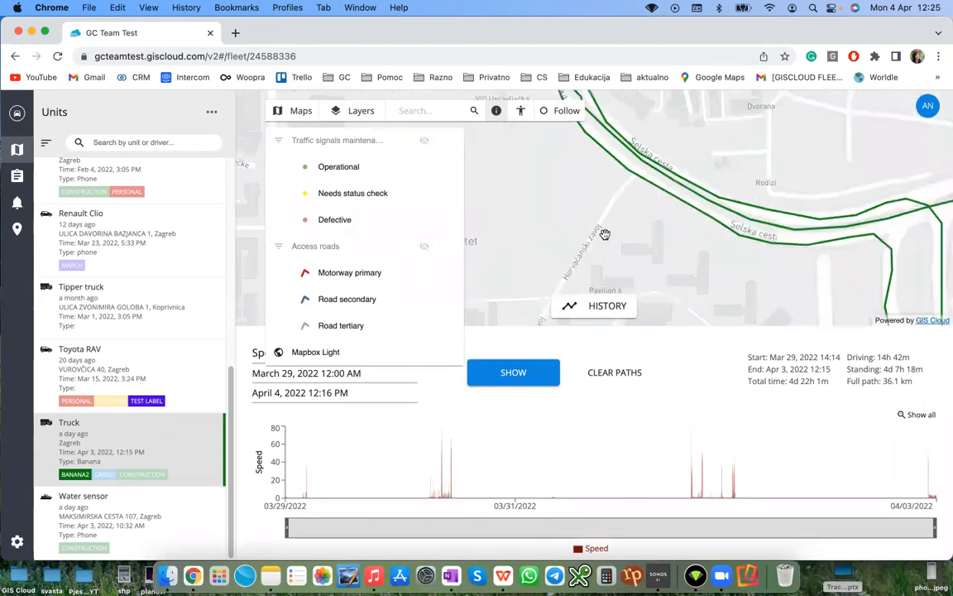
{"action": "scroll", "coordinate": [668, 231], "scroll_direction": "down", "scroll_amount": 5}
{"action": "scroll", "coordinate": [674, 249], "scroll_direction": "up", "scroll_amount": 5}
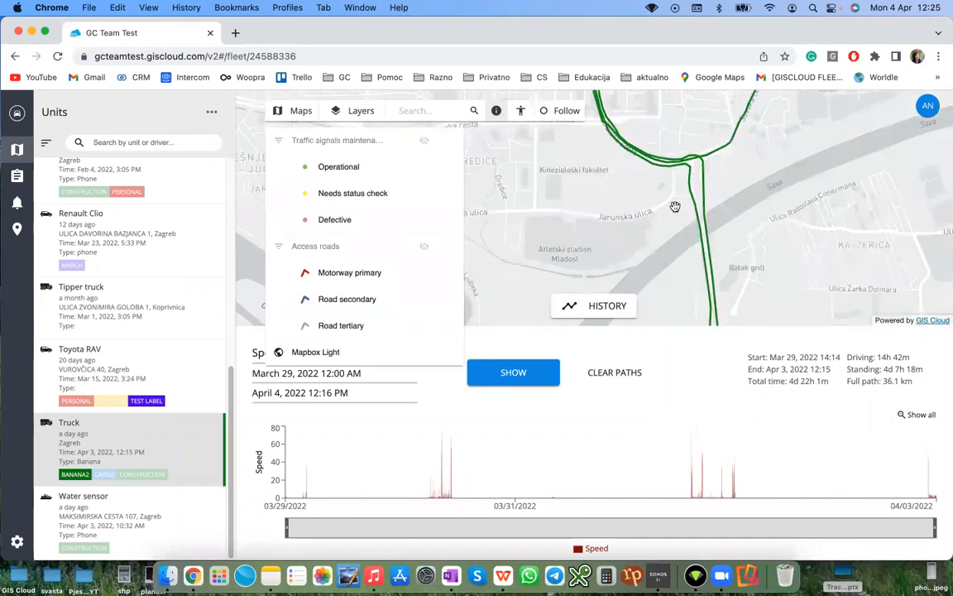
{"action": "left_click_drag", "start_coordinate": [666, 230], "coordinate": [682, 208]}
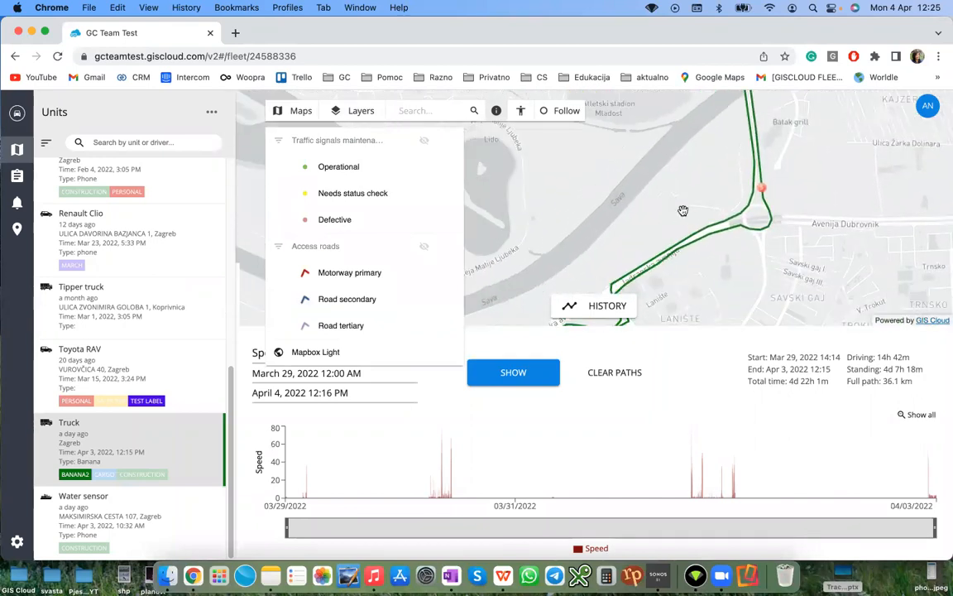
{"action": "left_click_drag", "start_coordinate": [637, 255], "coordinate": [656, 195]}
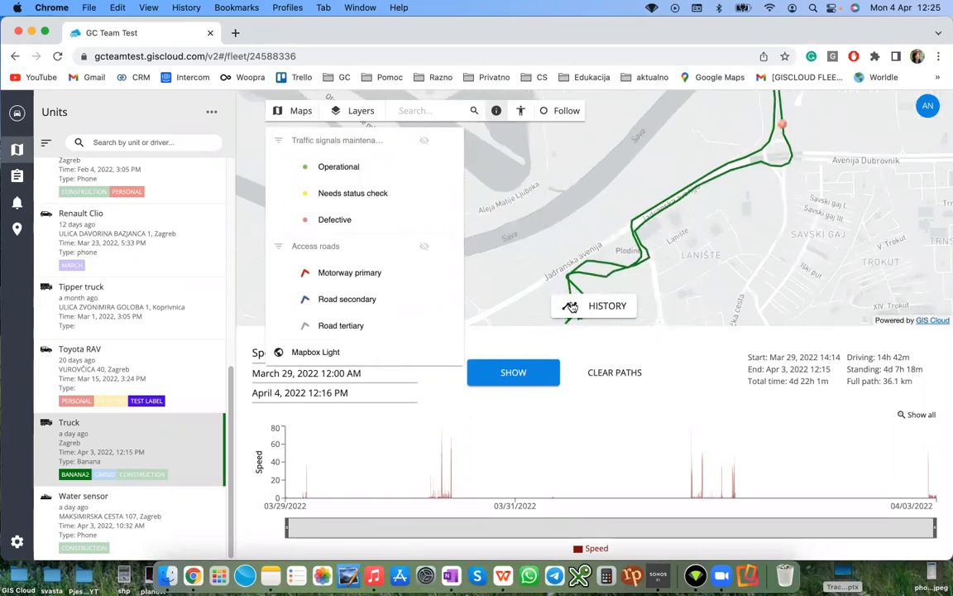
Step: Close the layer list and trace the Truck's route back north to Selska cesta
{"action": "left_click", "coordinate": [356, 110]}
{"action": "scroll", "coordinate": [438, 221], "scroll_direction": "down", "scroll_amount": 5}
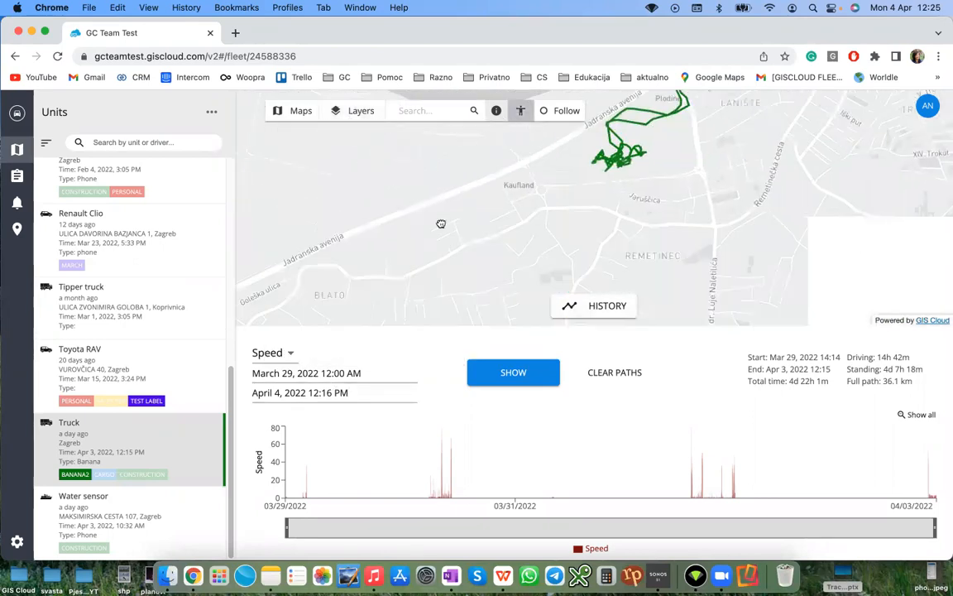
{"action": "scroll", "coordinate": [351, 285], "scroll_direction": "up", "scroll_amount": 6}
{"action": "left_click_drag", "start_coordinate": [500, 219], "coordinate": [478, 279]}
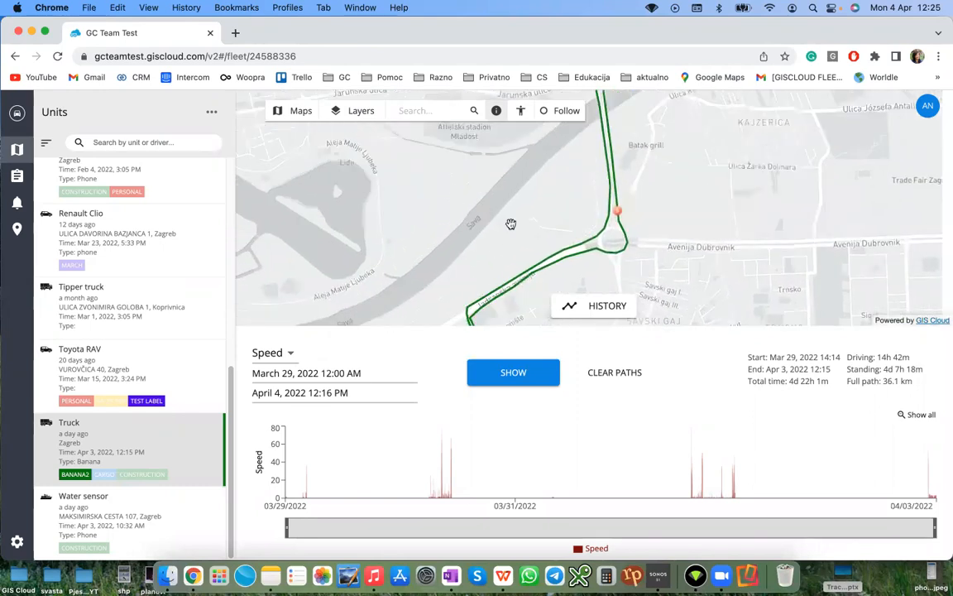
{"action": "left_click_drag", "start_coordinate": [513, 216], "coordinate": [499, 281]}
{"action": "mouse_move", "coordinate": [508, 193]}
{"action": "left_mouse_down"}
{"action": "mouse_move", "coordinate": [546, 264]}
{"action": "mouse_move", "coordinate": [591, 274]}
{"action": "left_mouse_up"}
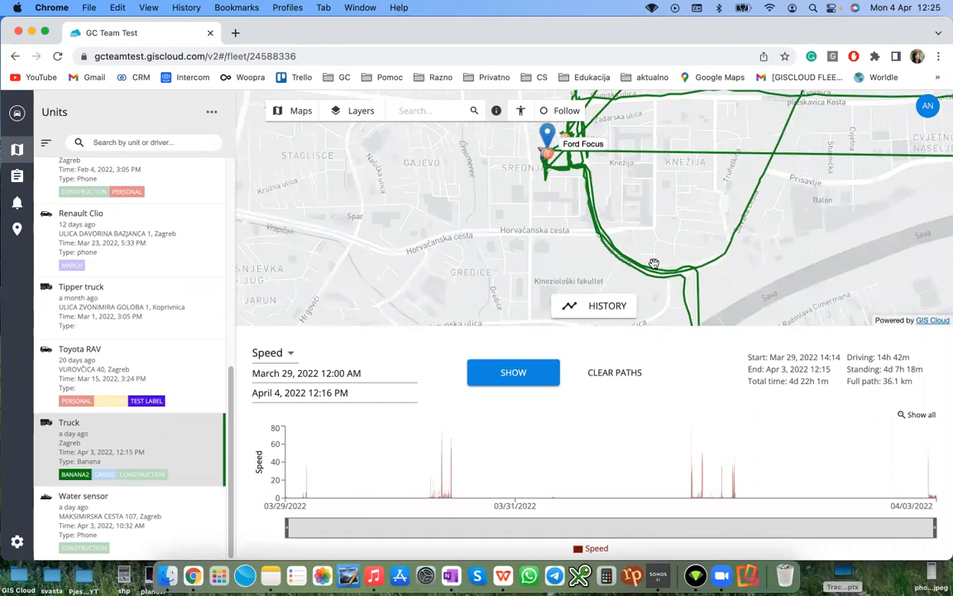
{"action": "scroll", "coordinate": [484, 249], "scroll_direction": "up", "scroll_amount": 3}
{"action": "left_click_drag", "start_coordinate": [484, 250], "coordinate": [487, 200]}
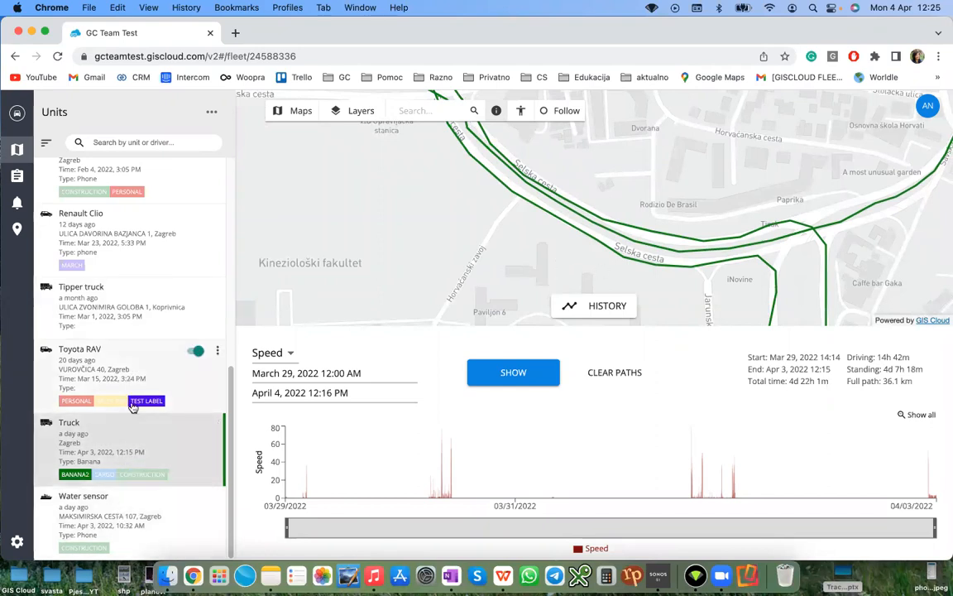
Step: Switch the history to the Ford Focus, examine its path on the map, and look further through the units list
{"action": "scroll", "coordinate": [133, 397], "scroll_direction": "up", "scroll_amount": 2}
{"action": "scroll", "coordinate": [134, 403], "scroll_direction": "up", "scroll_amount": 6}
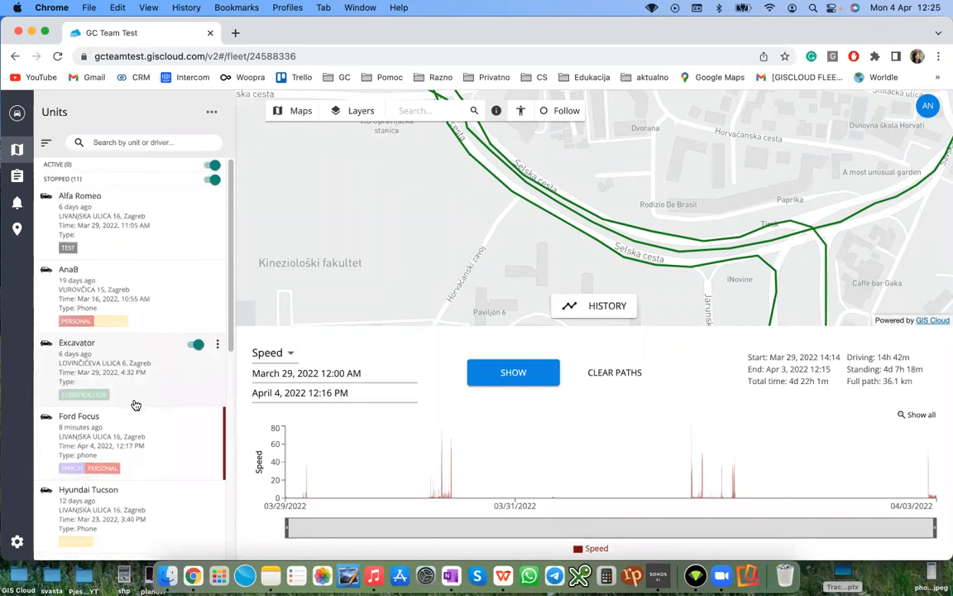
{"action": "scroll", "coordinate": [134, 389], "scroll_direction": "down", "scroll_amount": 7}
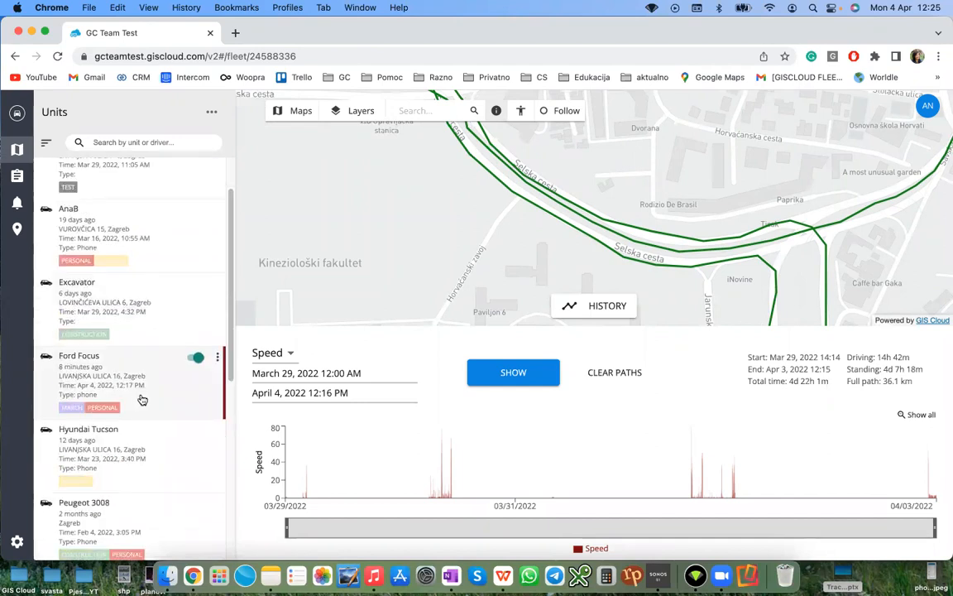
{"action": "scroll", "coordinate": [141, 401], "scroll_direction": "down", "scroll_amount": 4}
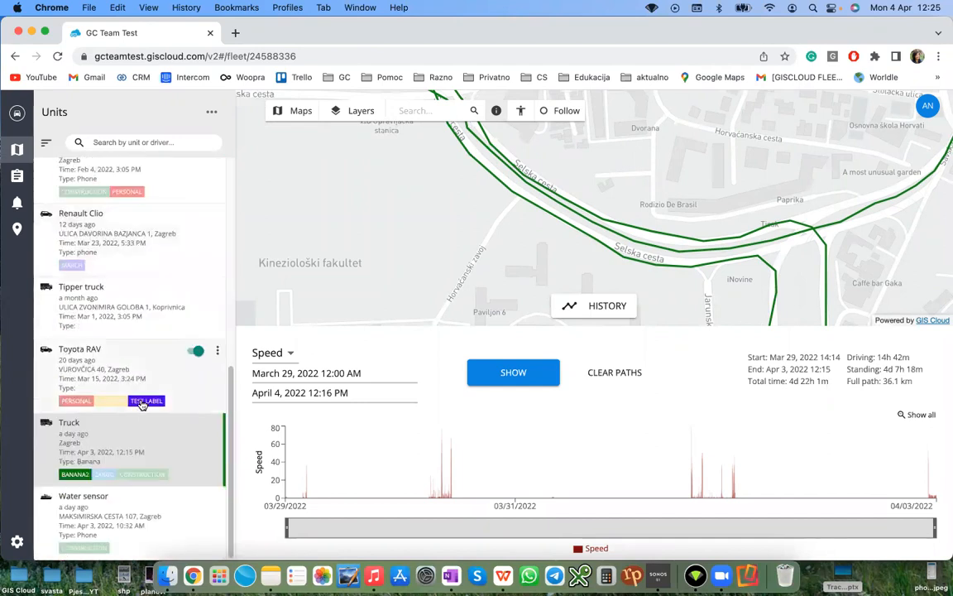
{"action": "scroll", "coordinate": [124, 298], "scroll_direction": "up", "scroll_amount": 9}
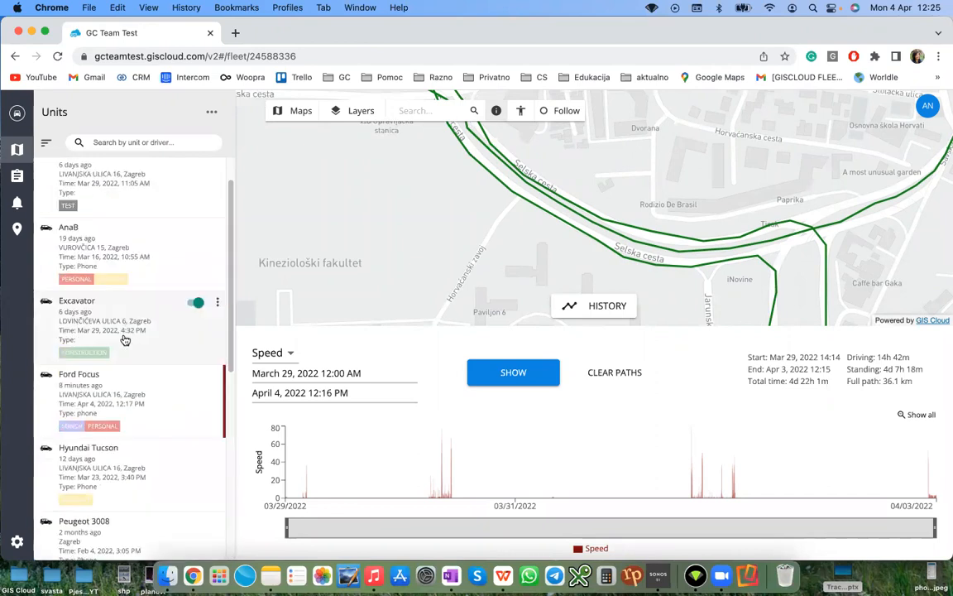
{"action": "left_click", "coordinate": [116, 391]}
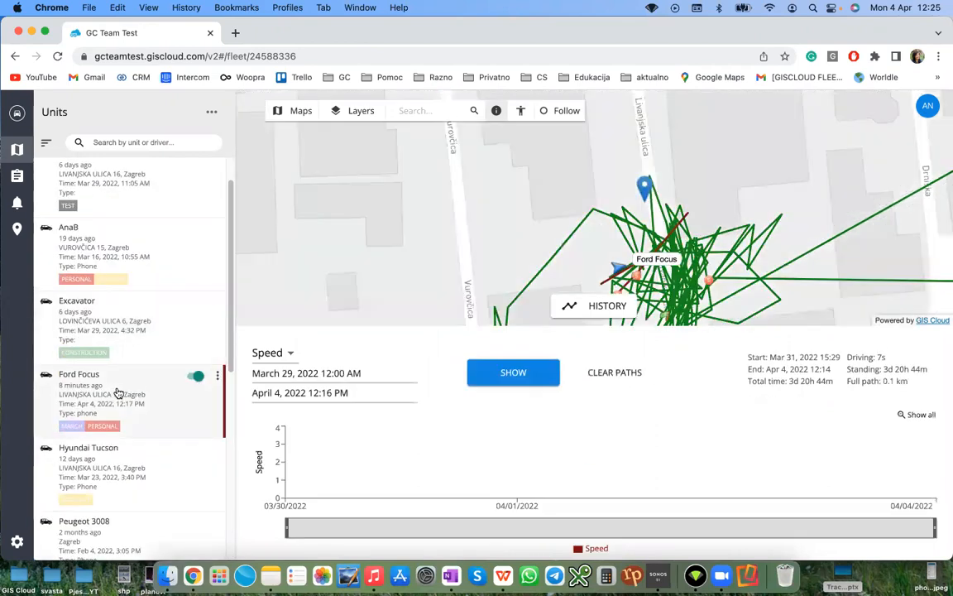
{"action": "scroll", "coordinate": [684, 281], "scroll_direction": "up", "scroll_amount": 3}
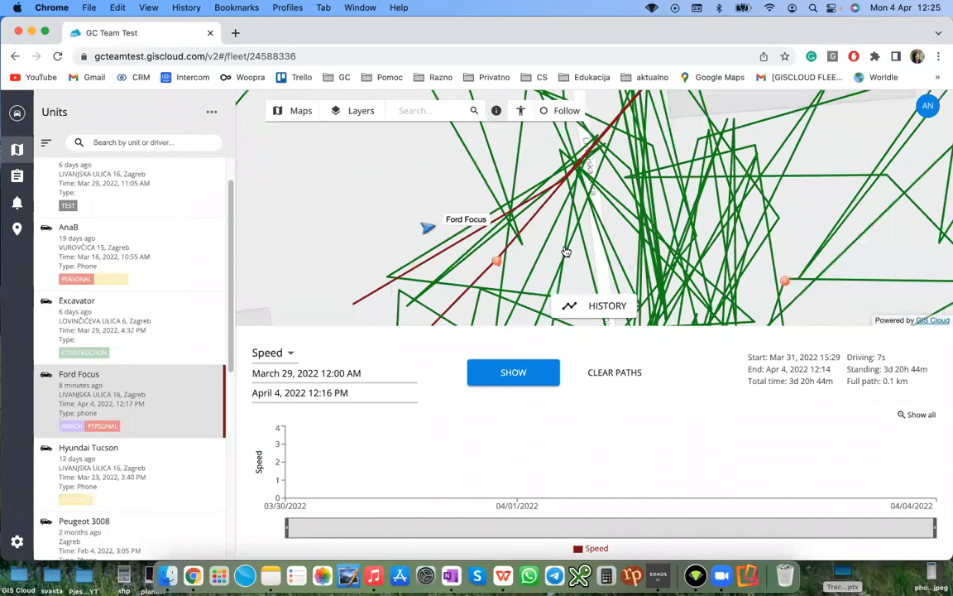
{"action": "scroll", "coordinate": [590, 246], "scroll_direction": "down", "scroll_amount": 3}
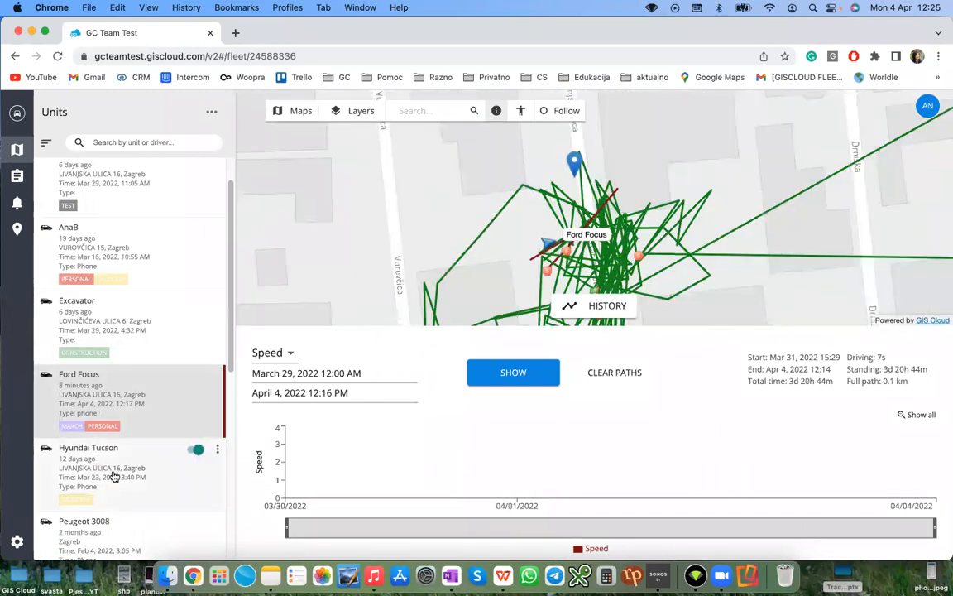
{"action": "scroll", "coordinate": [103, 476], "scroll_direction": "down", "scroll_amount": 3}
{"action": "scroll", "coordinate": [105, 481], "scroll_direction": "down", "scroll_amount": 5}
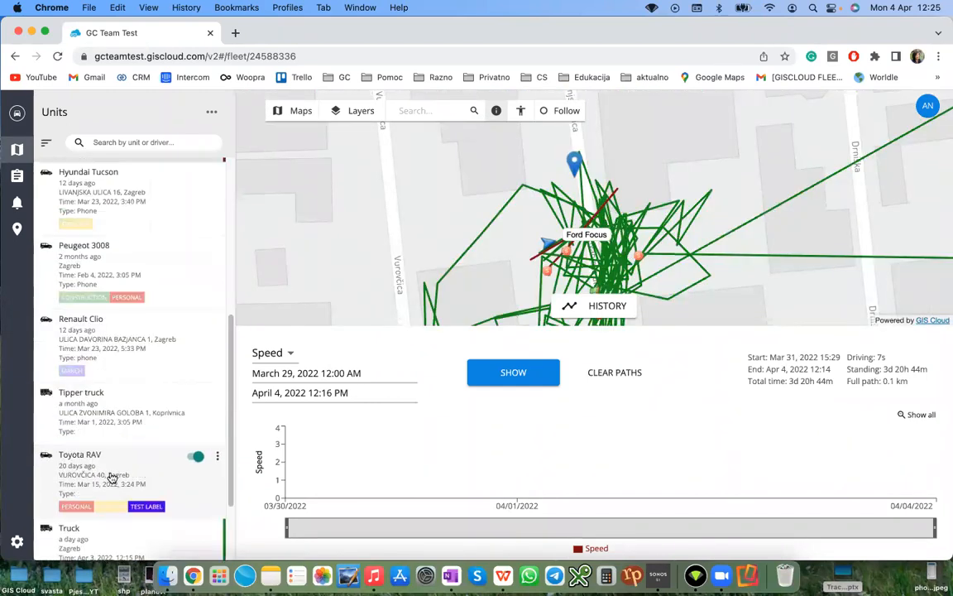
Step: Switch the history to the Truck and examine its route around the Ford Focus's location and the surrounding Zagreb streets
{"action": "left_click", "coordinate": [190, 475]}
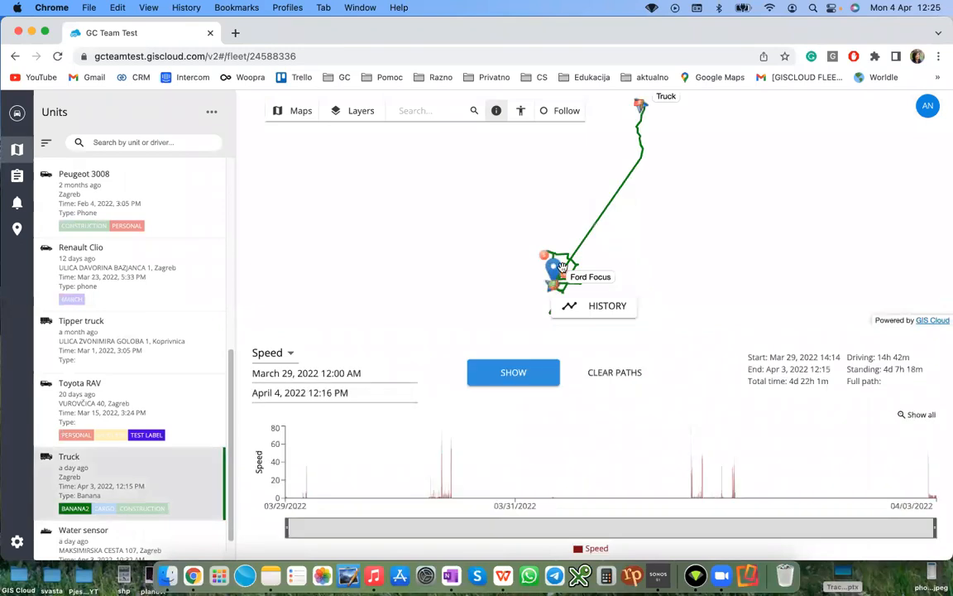
{"action": "left_click_drag", "start_coordinate": [523, 249], "coordinate": [541, 207]}
{"action": "scroll", "coordinate": [539, 209], "scroll_direction": "up", "scroll_amount": 5}
{"action": "left_click_drag", "start_coordinate": [628, 254], "coordinate": [651, 161]}
{"action": "scroll", "coordinate": [808, 179], "scroll_direction": "up", "scroll_amount": 5}
{"action": "left_click_drag", "start_coordinate": [610, 210], "coordinate": [503, 227]}
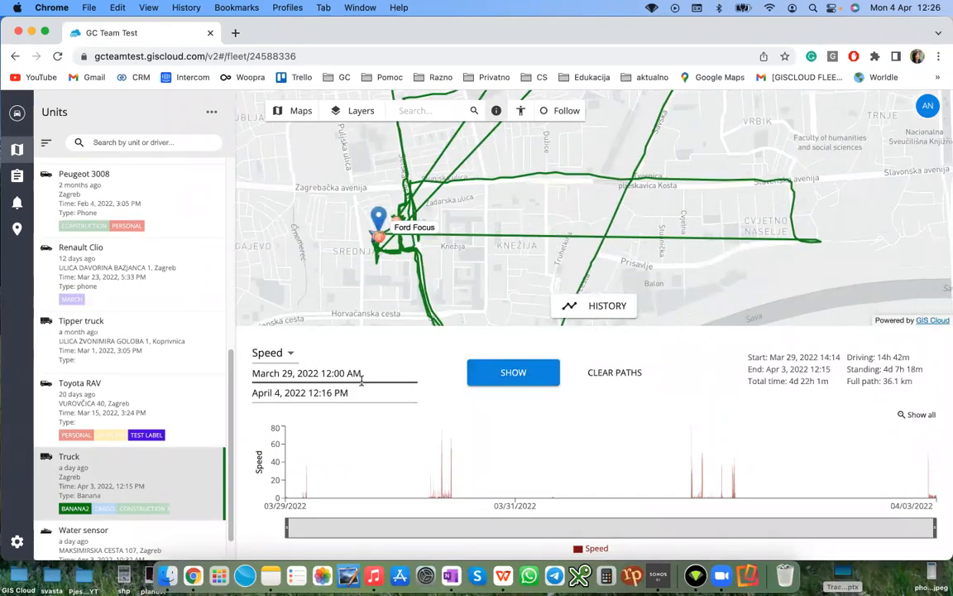
Step: Clear the displayed paths from the map and close the history view
{"action": "left_click", "coordinate": [621, 376]}
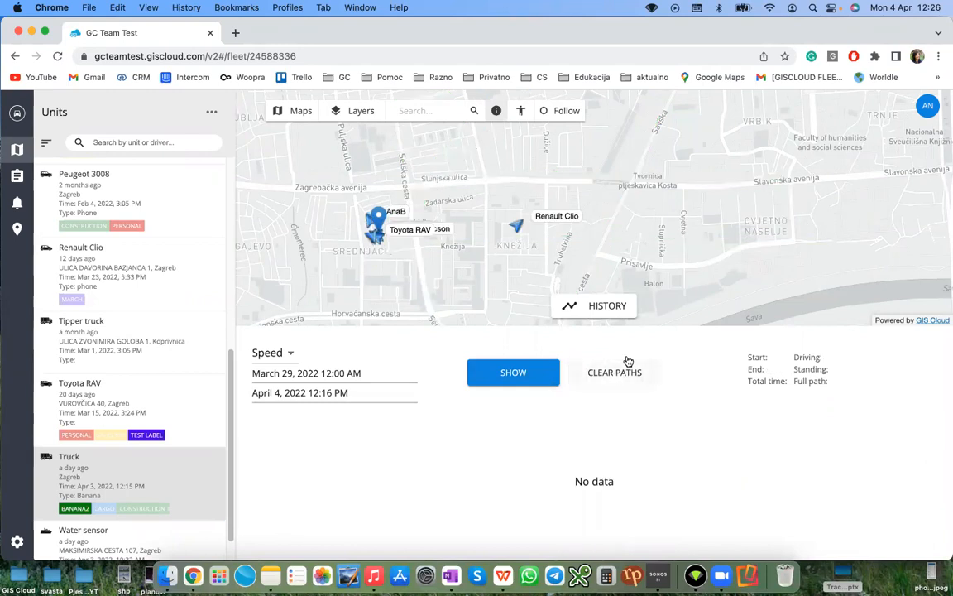
{"action": "left_click", "coordinate": [609, 305]}
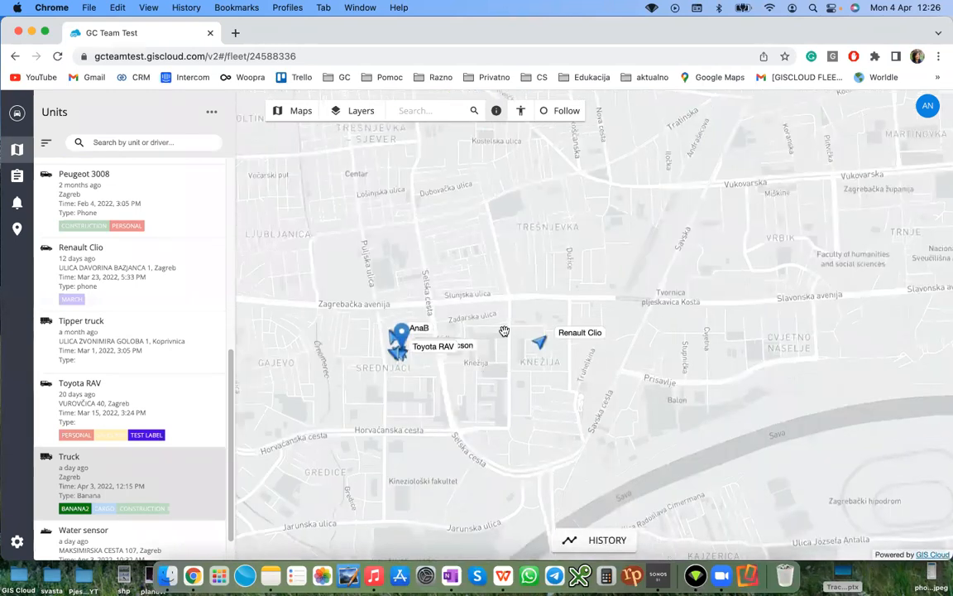
{"action": "scroll", "coordinate": [508, 311], "scroll_direction": "up", "scroll_amount": 5}
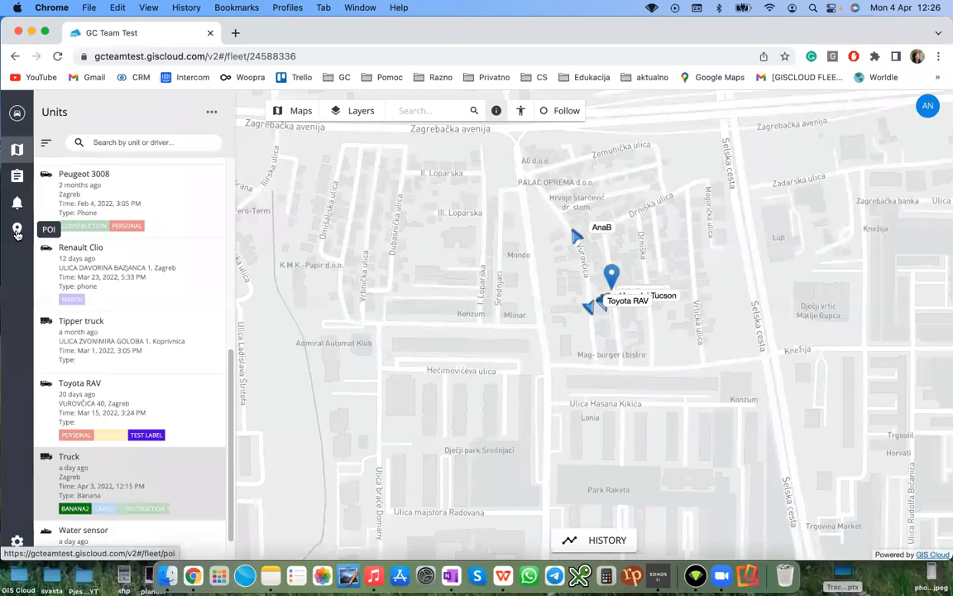
Step: Create a new POI group named "webinar test"
{"action": "left_click", "coordinate": [17, 231]}
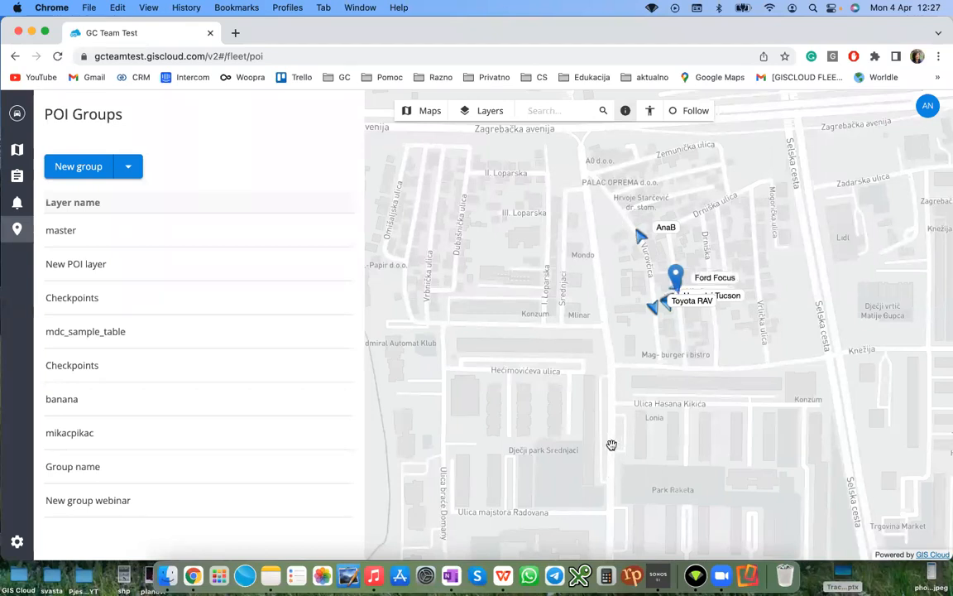
{"action": "left_click", "coordinate": [80, 169]}
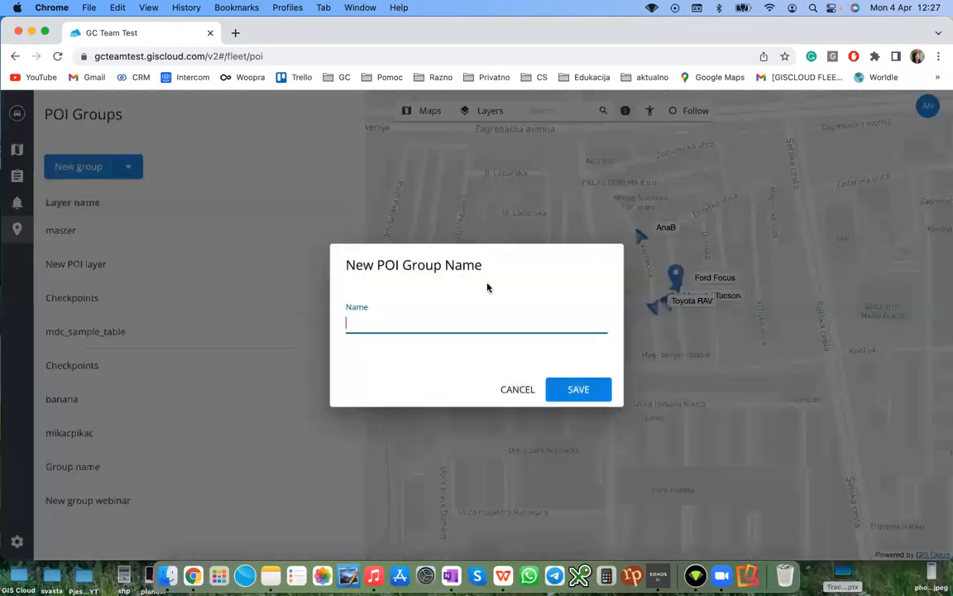
{"action": "type", "text": "webinar test"}
{"action": "left_click", "coordinate": [557, 391]}
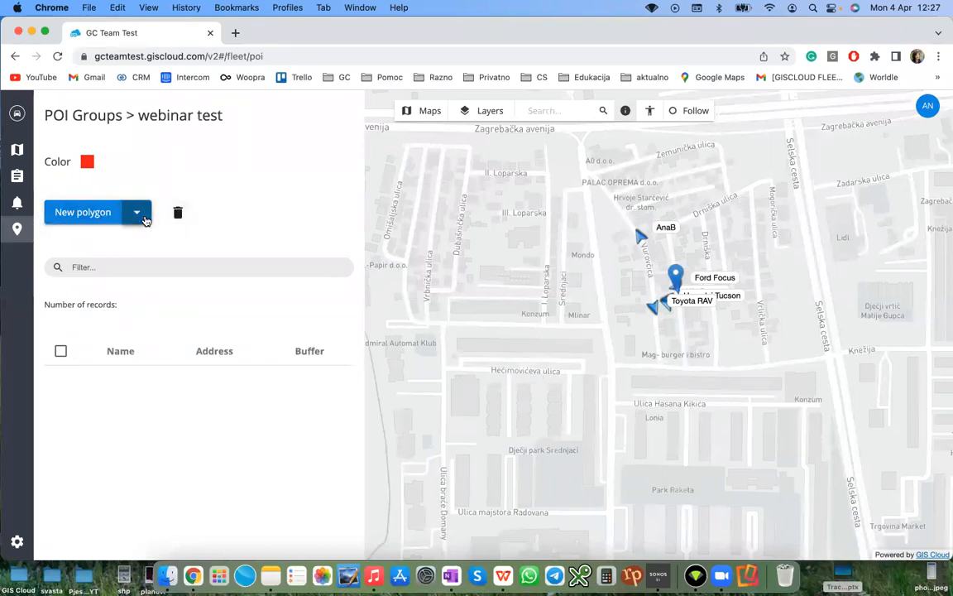
Step: Add a point named "point test" with a 300 buffer to the group, placed on the street near Lonia, and save it
{"action": "left_click", "coordinate": [138, 214]}
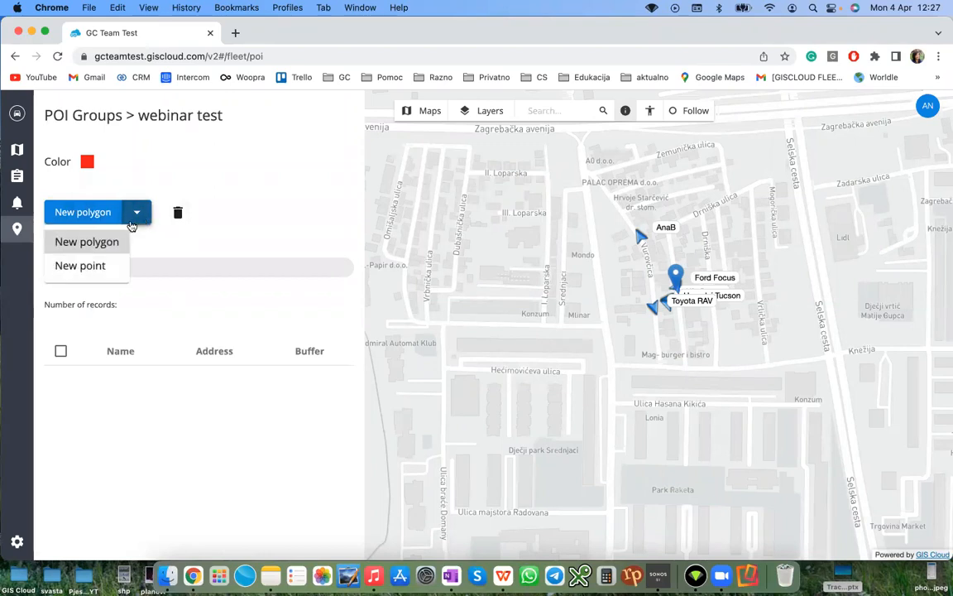
{"action": "left_click", "coordinate": [97, 267]}
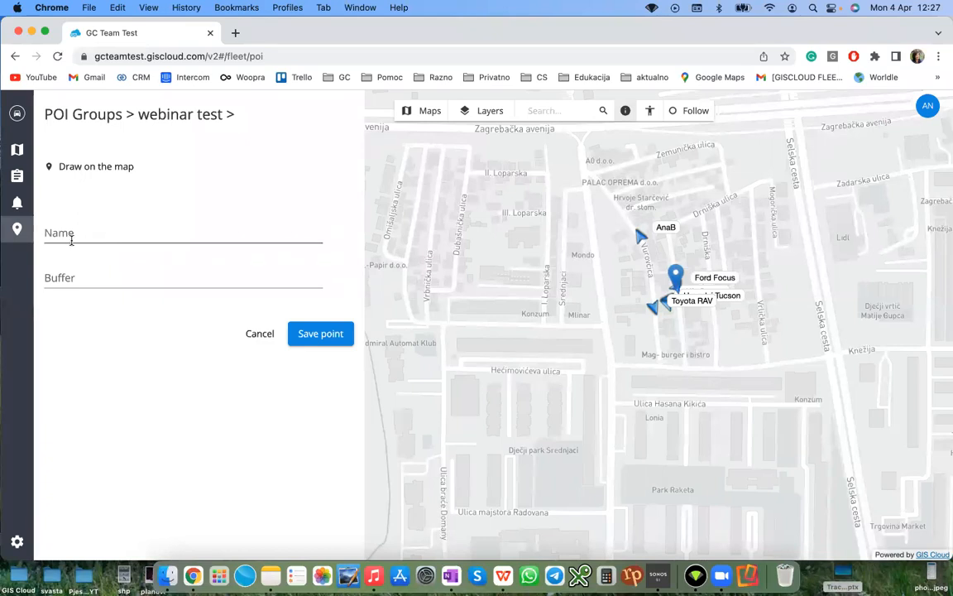
{"action": "left_click", "coordinate": [75, 235]}
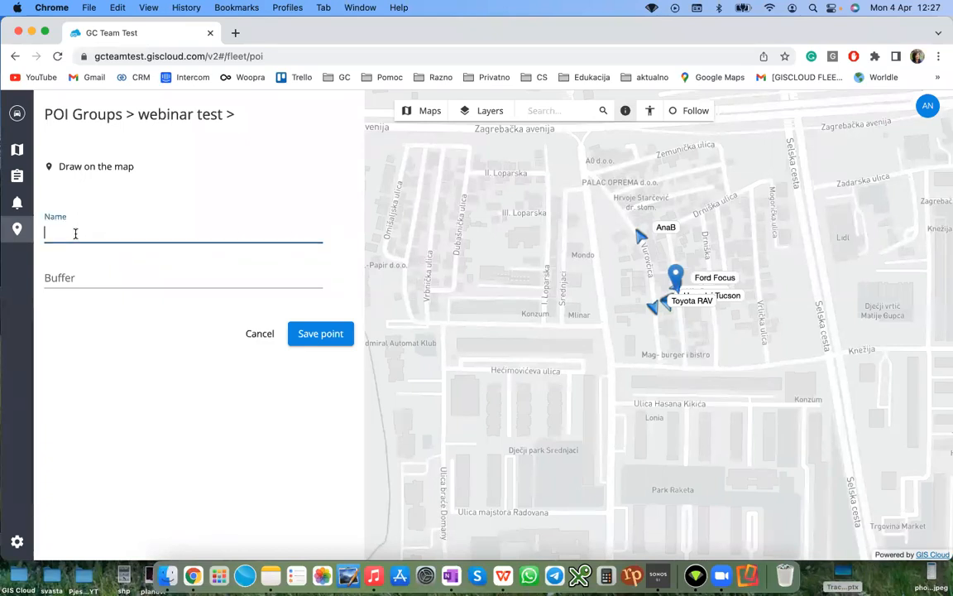
{"action": "type", "text": "point test"}
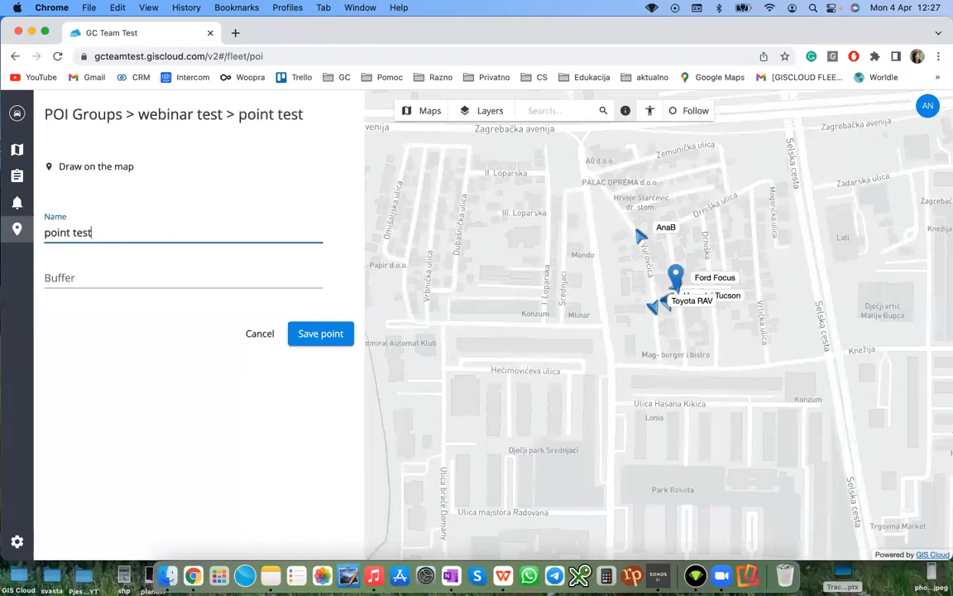
{"action": "left_click", "coordinate": [79, 277]}
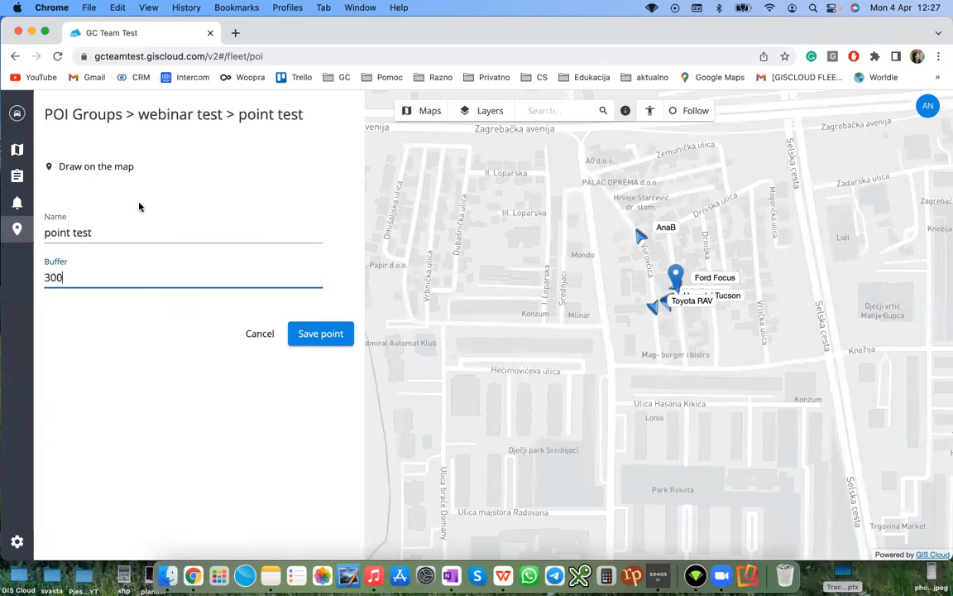
{"action": "left_click", "coordinate": [85, 166]}
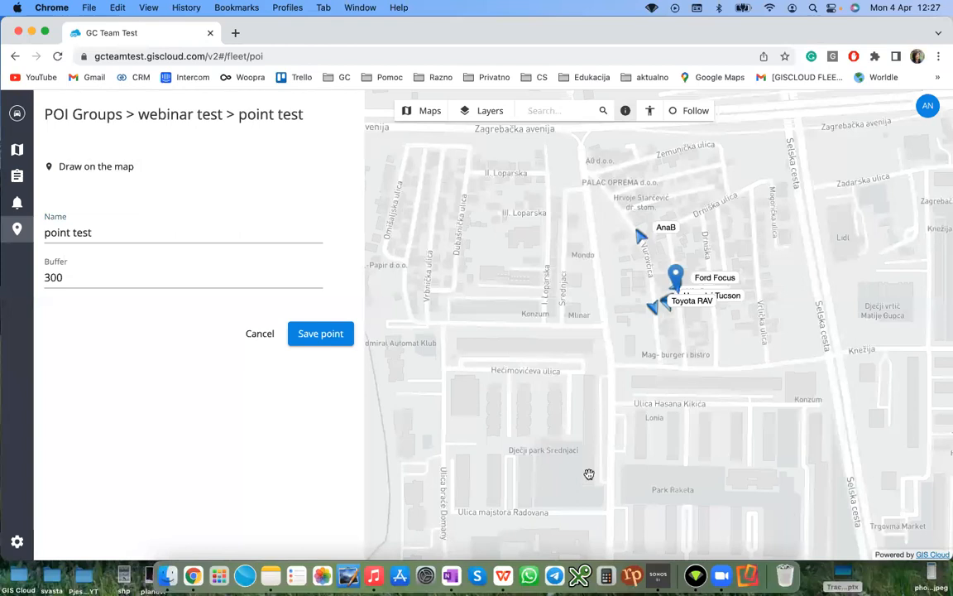
{"action": "left_click", "coordinate": [615, 422]}
{"action": "left_click", "coordinate": [317, 338]}
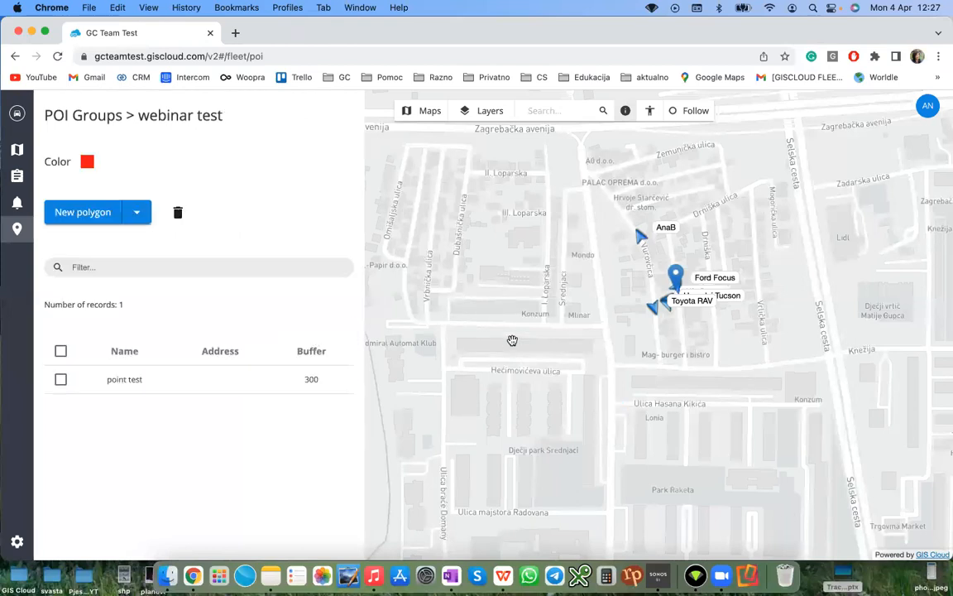
Step: Return to the POI groups, show webinar test on the map, and examine its buffer zone relative to the nearby units
{"action": "left_click", "coordinate": [87, 115]}
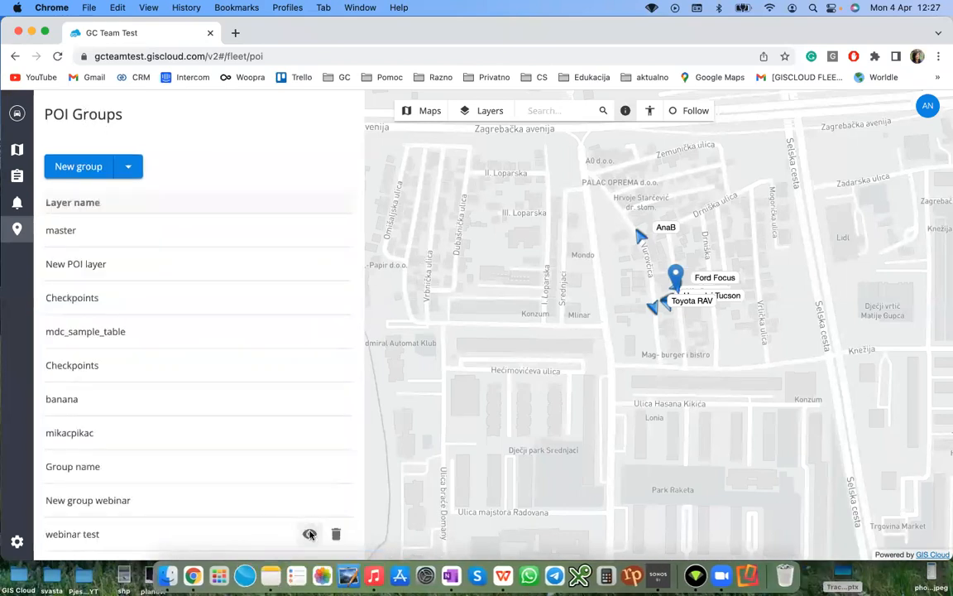
{"action": "left_click", "coordinate": [309, 533]}
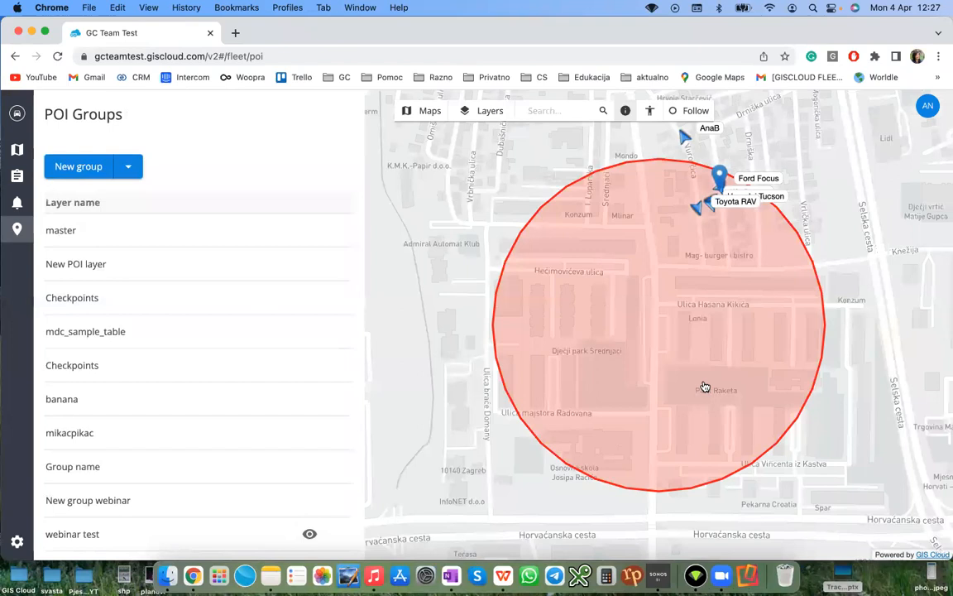
{"action": "scroll", "coordinate": [704, 386], "scroll_direction": "down", "scroll_amount": 5}
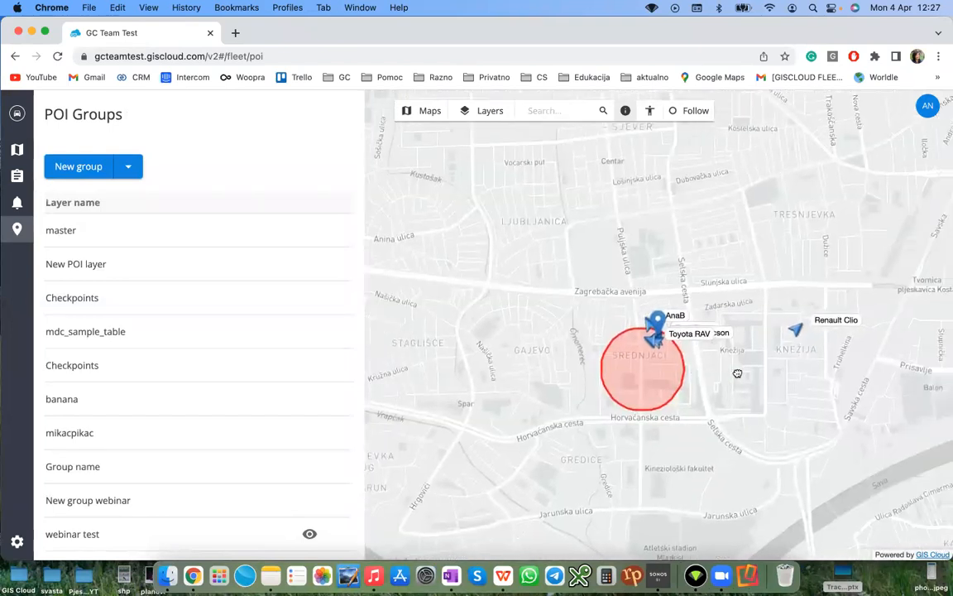
{"action": "left_click_drag", "start_coordinate": [665, 373], "coordinate": [626, 377]}
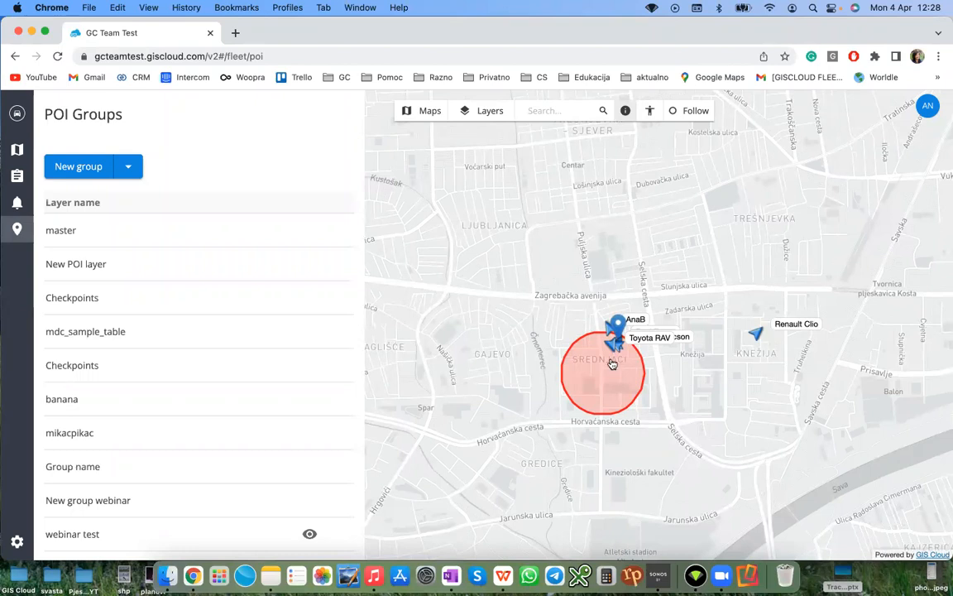
{"action": "left_click", "coordinate": [617, 319]}
{"action": "scroll", "coordinate": [615, 351], "scroll_direction": "up", "scroll_amount": 3}
{"action": "scroll", "coordinate": [577, 346], "scroll_direction": "down", "scroll_amount": 1}
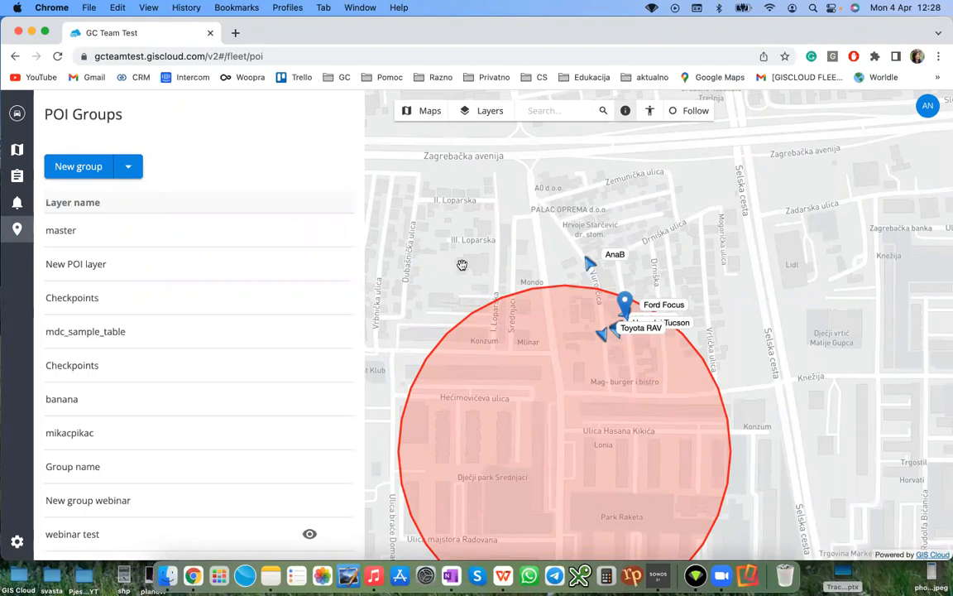
{"action": "scroll", "coordinate": [473, 256], "scroll_direction": "down", "scroll_amount": 3}
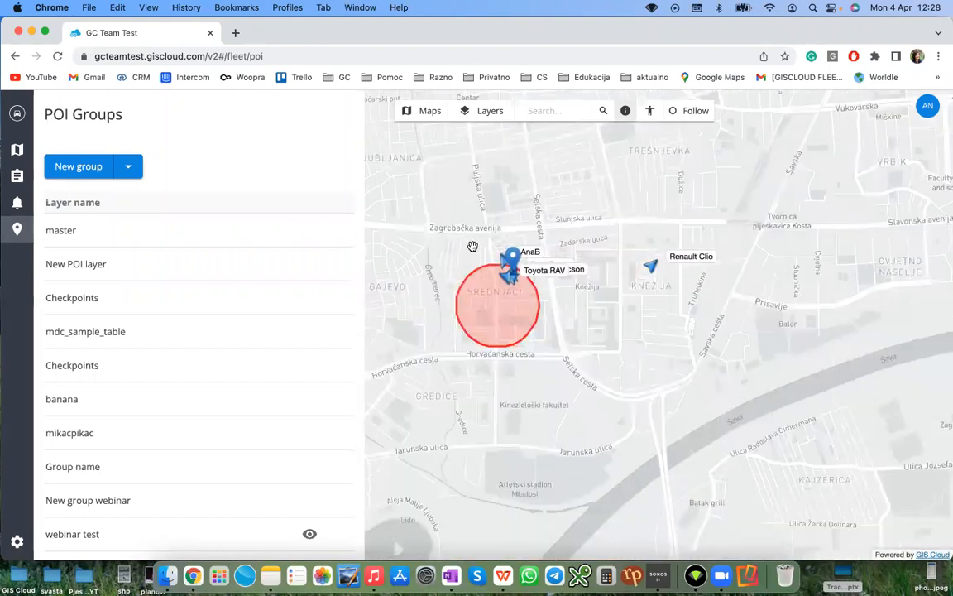
{"action": "left_click_drag", "start_coordinate": [474, 247], "coordinate": [499, 262]}
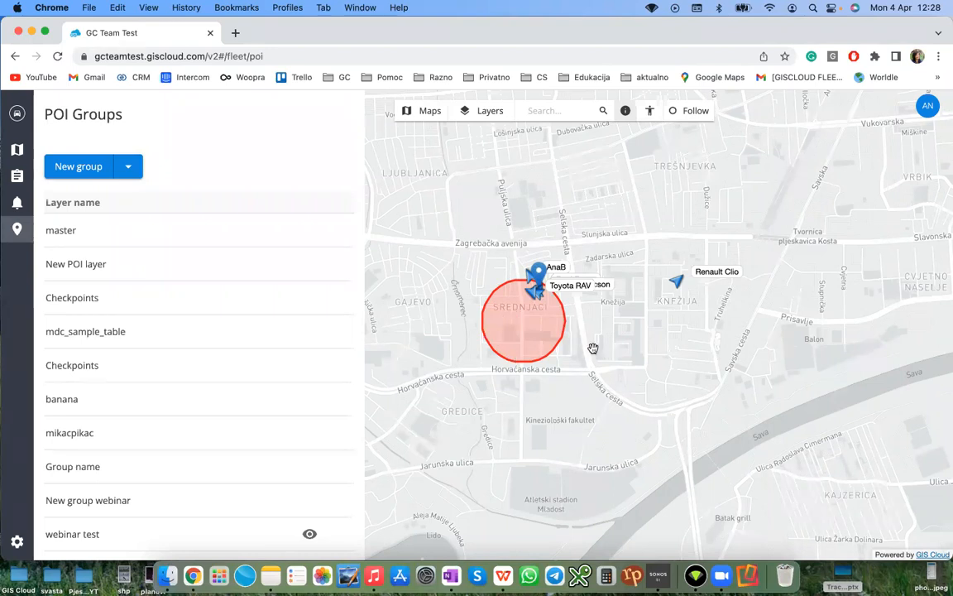
Step: View the database tables offered for importing a POI group from an existing datasource, and leave without importing
{"action": "left_click", "coordinate": [129, 166]}
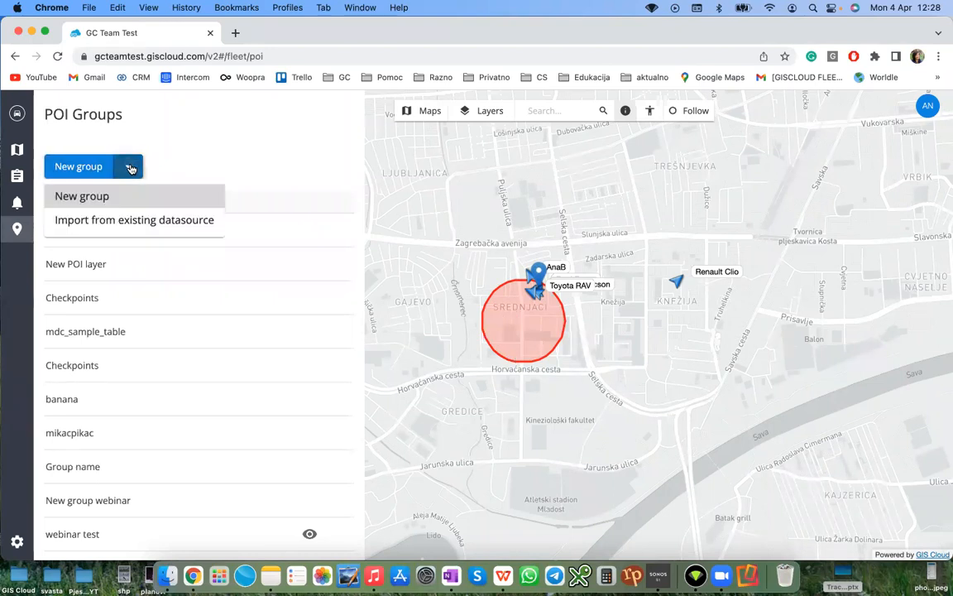
{"action": "left_click", "coordinate": [119, 222]}
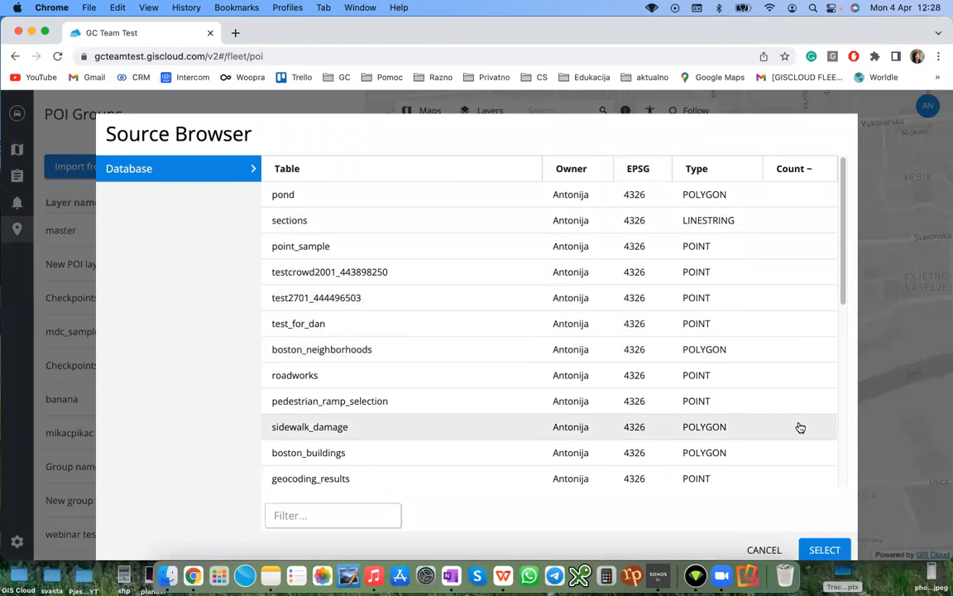
{"action": "left_click", "coordinate": [763, 550]}
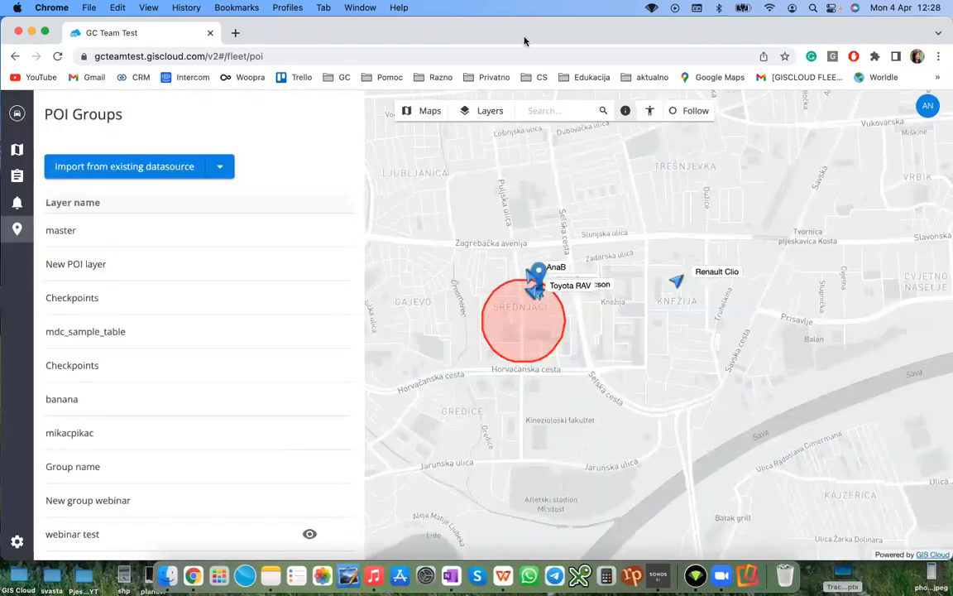
{"action": "scroll", "coordinate": [583, 329], "scroll_direction": "up", "scroll_amount": 4}
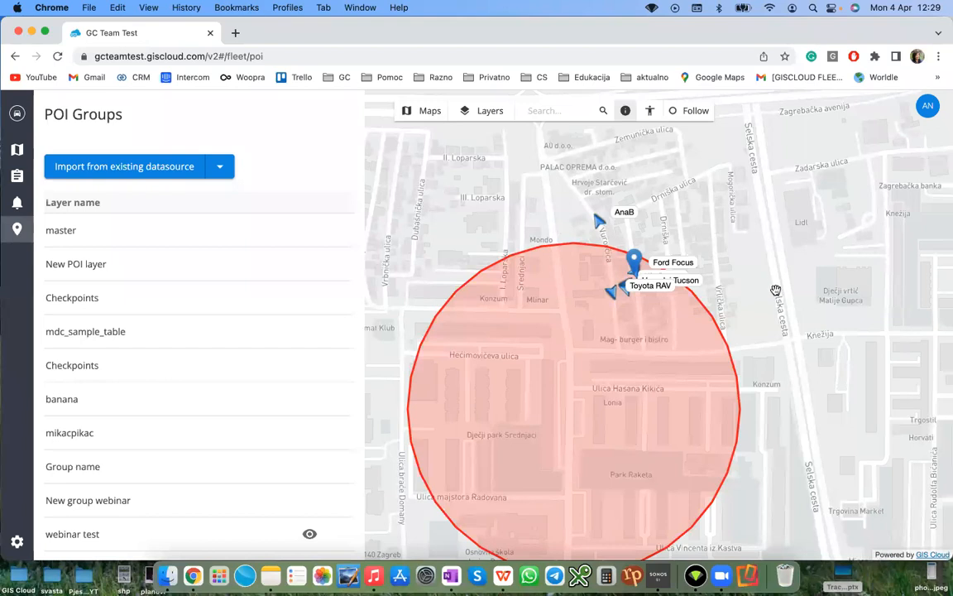
{"action": "scroll", "coordinate": [775, 290], "scroll_direction": "down", "scroll_amount": 3}
{"action": "left_click_drag", "start_coordinate": [785, 323], "coordinate": [725, 330]}
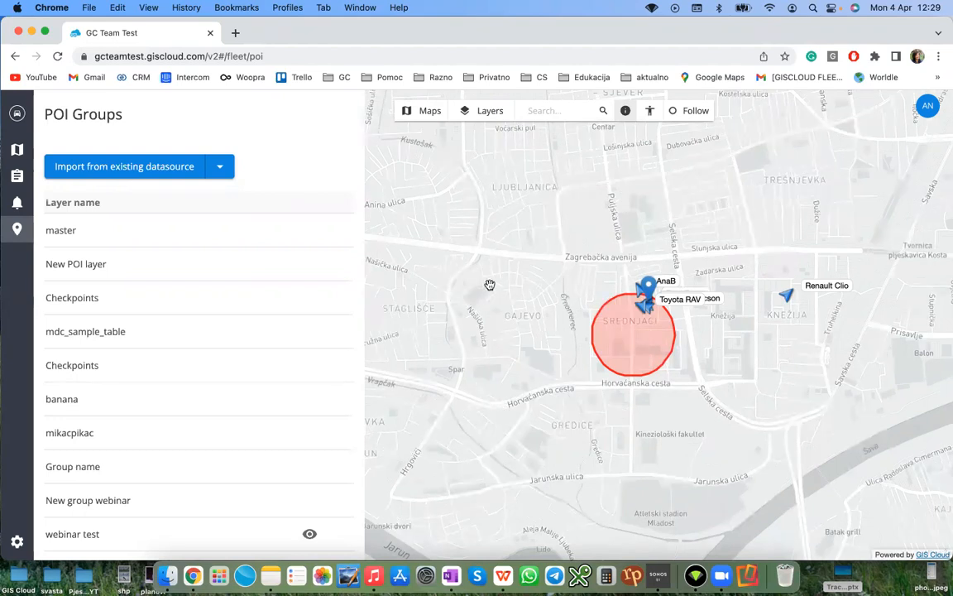
{"action": "mouse_move", "coordinate": [162, 312]}
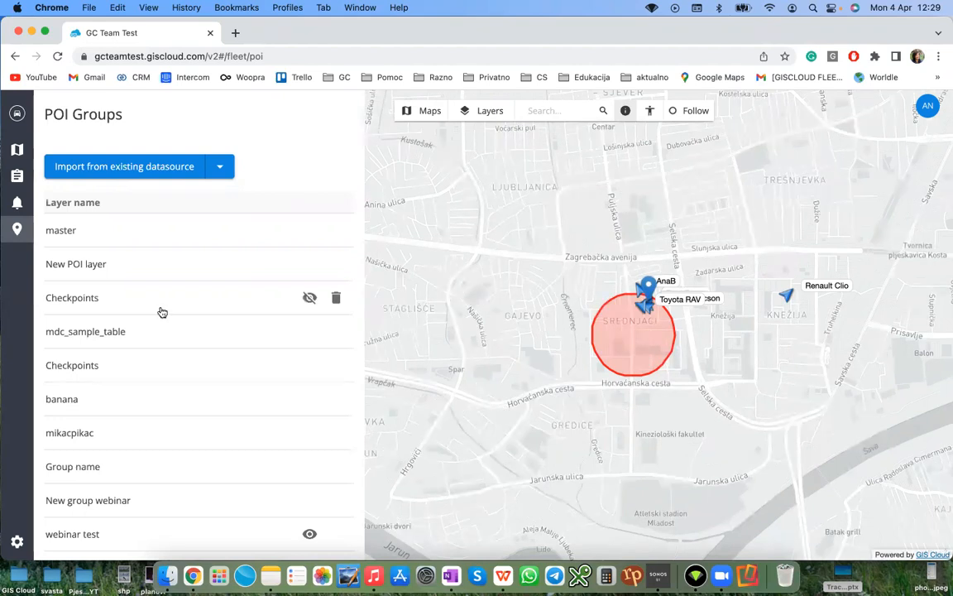
Step: Start a new alert of type Speeding and name it "test alert"
{"action": "left_click", "coordinate": [17, 206]}
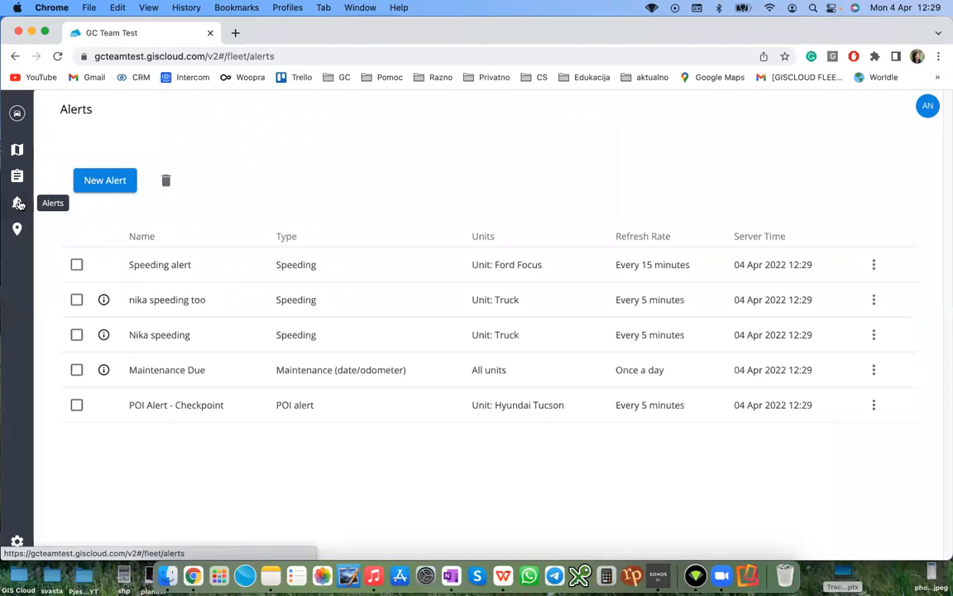
{"action": "left_click", "coordinate": [109, 180]}
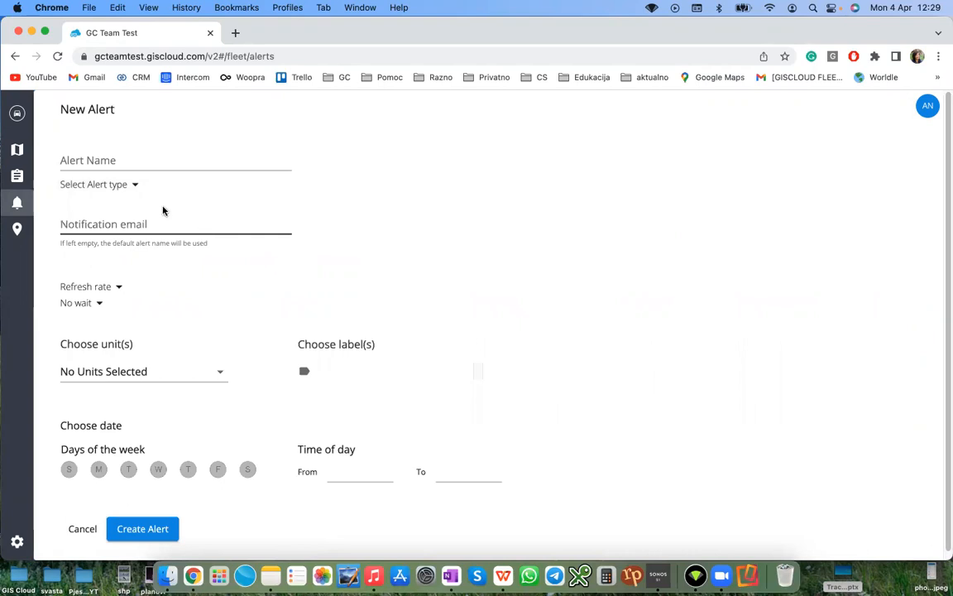
{"action": "left_click", "coordinate": [128, 186]}
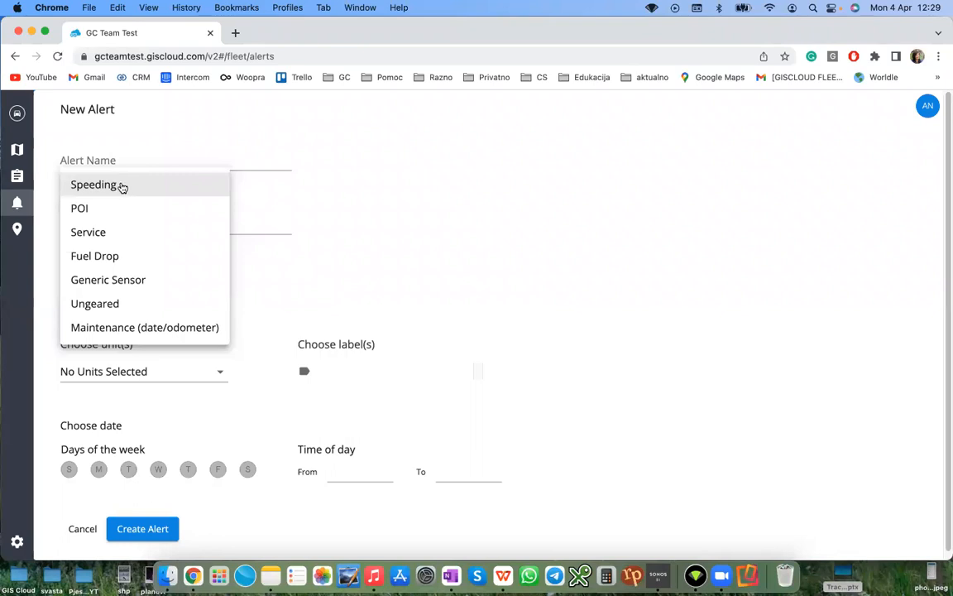
{"action": "left_click", "coordinate": [111, 187]}
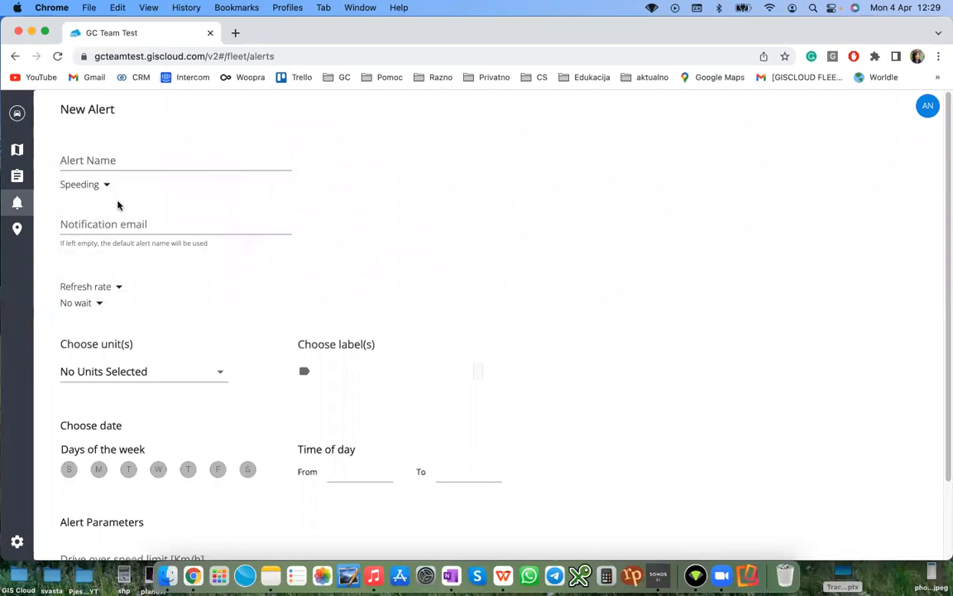
{"action": "left_click", "coordinate": [115, 166]}
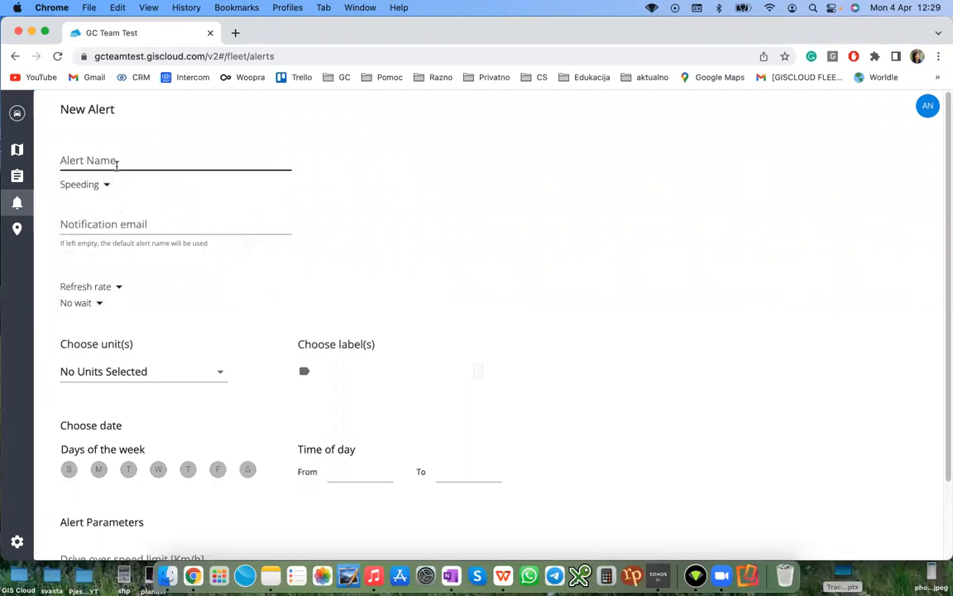
{"action": "type", "text": "te"}
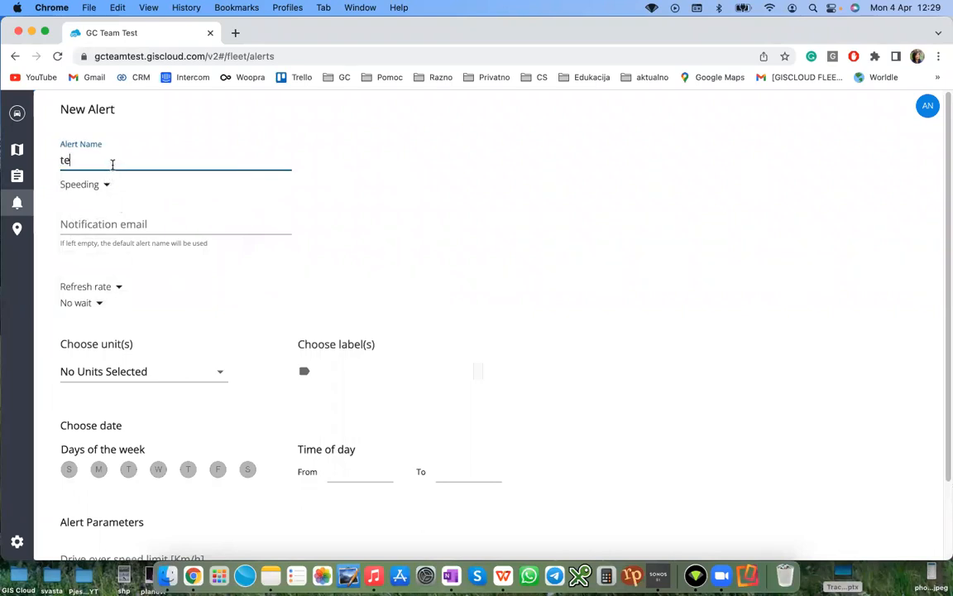
{"action": "type", "text": "st alert"}
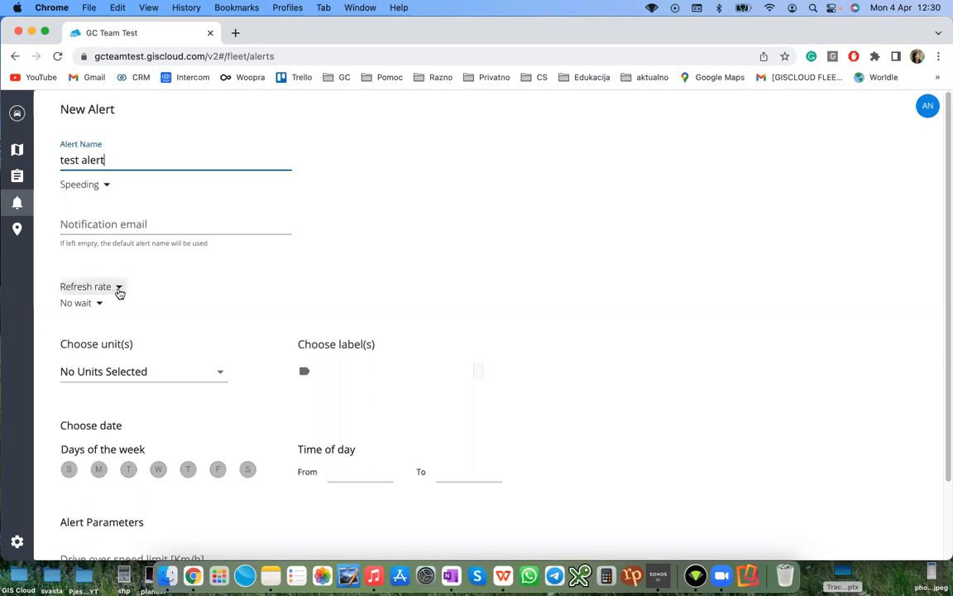
Step: View the refresh rate and wait time options for the new alert without choosing a different one
{"action": "left_click", "coordinate": [120, 291]}
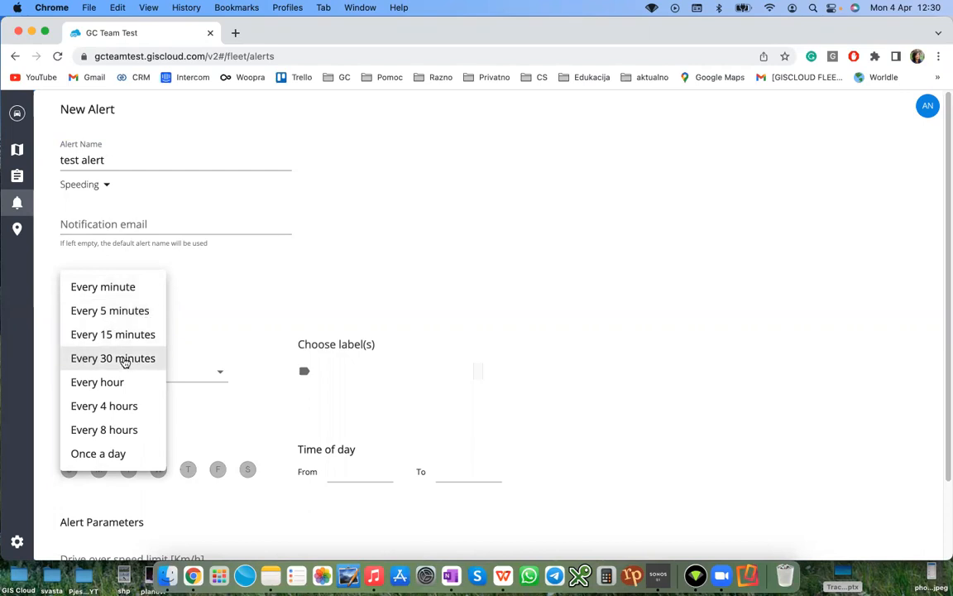
{"action": "left_click", "coordinate": [170, 321]}
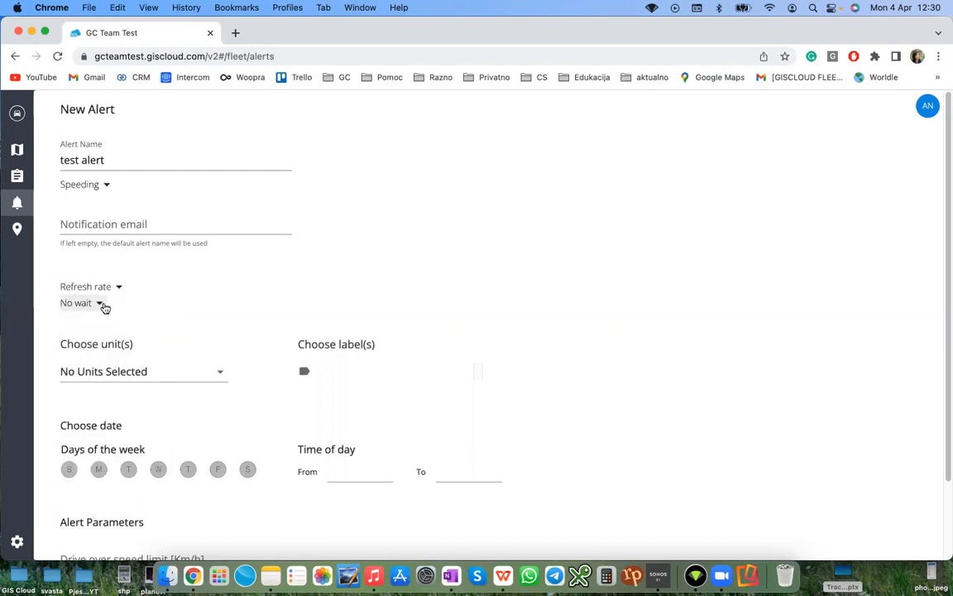
{"action": "left_click", "coordinate": [101, 306]}
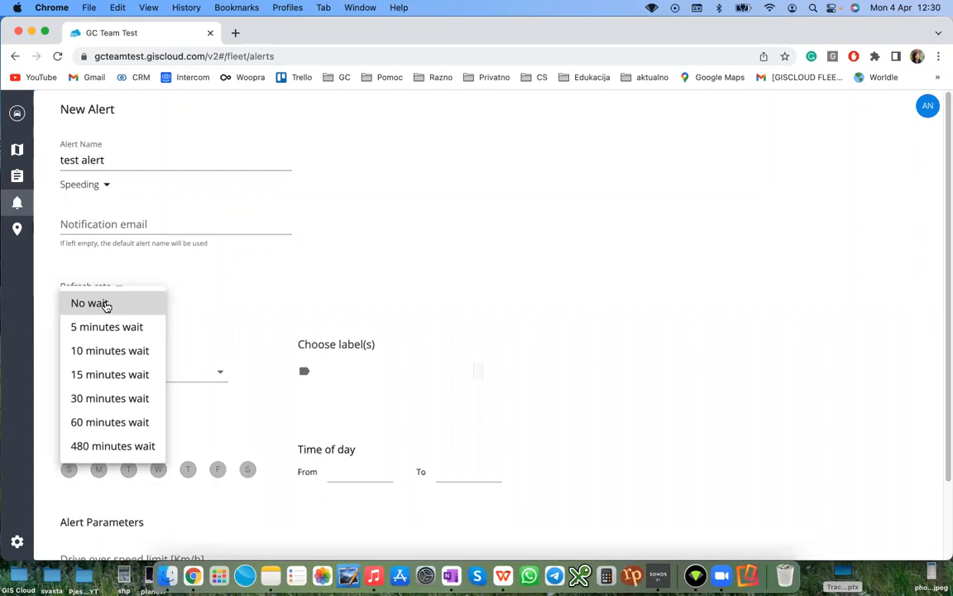
{"action": "left_click", "coordinate": [124, 297]}
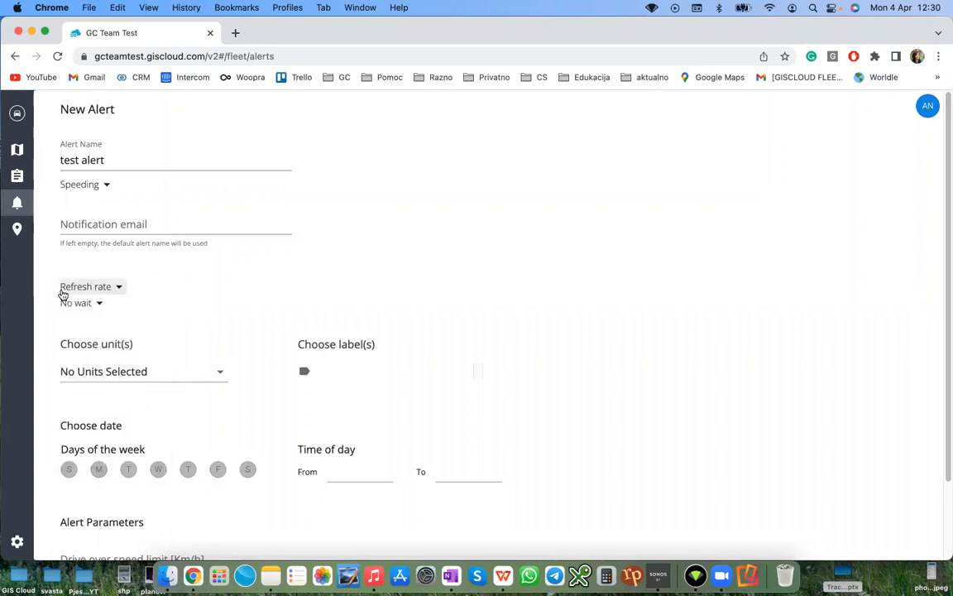
Step: View the unit choices for the alert, including the list of individual units, without selecting any
{"action": "scroll", "coordinate": [162, 312], "scroll_direction": "down", "scroll_amount": 2}
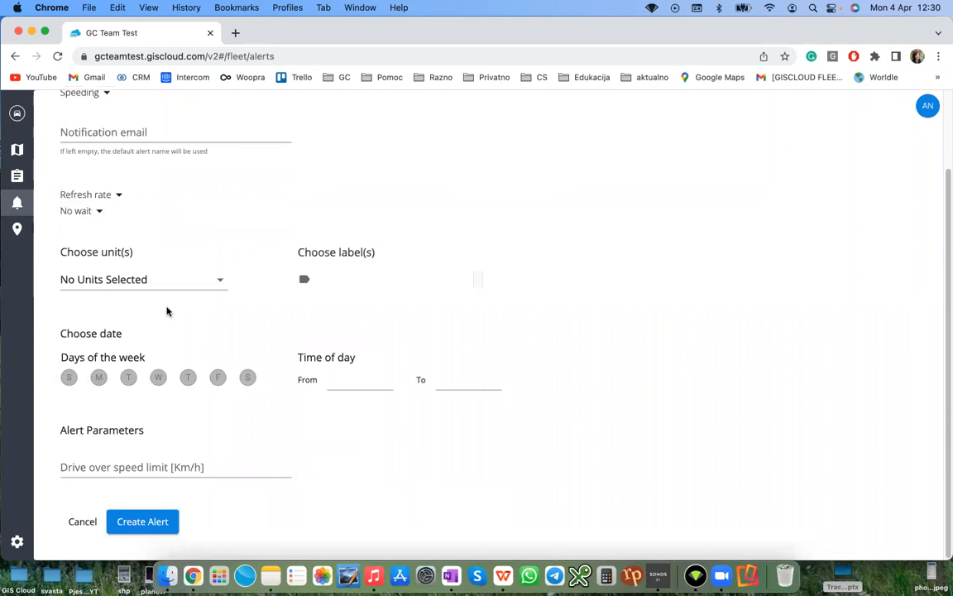
{"action": "left_click", "coordinate": [219, 281]}
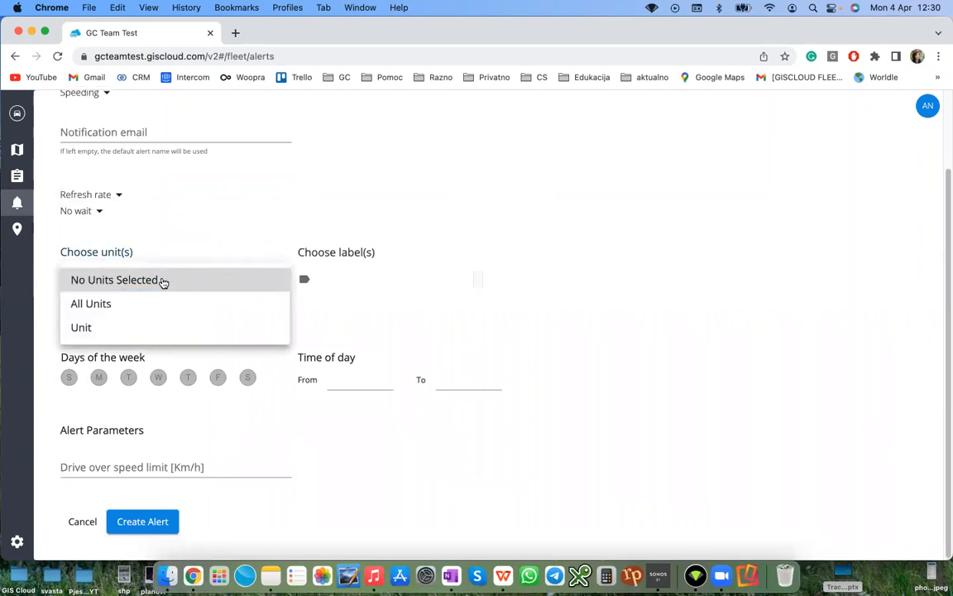
{"action": "left_click", "coordinate": [96, 334]}
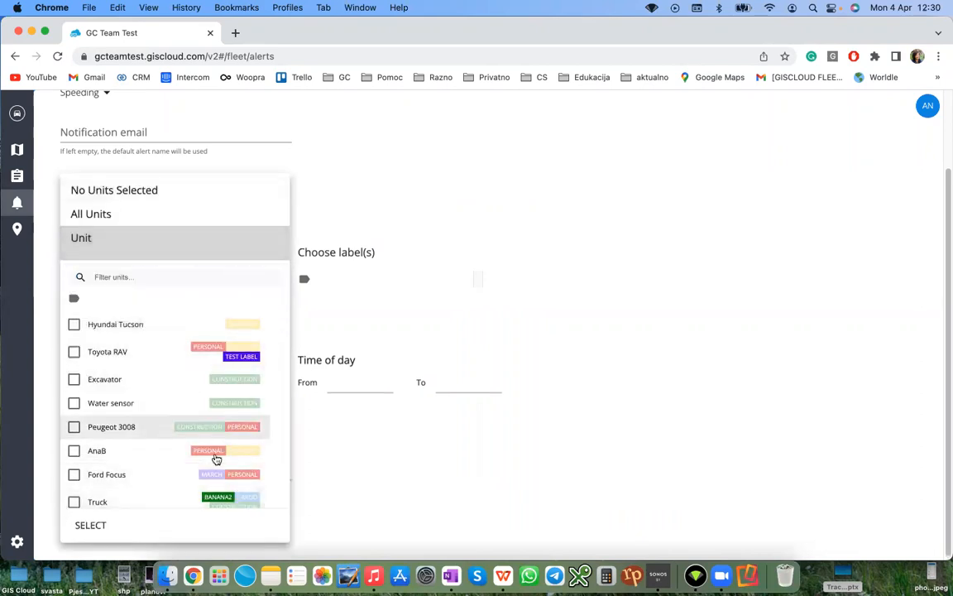
{"action": "left_click", "coordinate": [405, 252]}
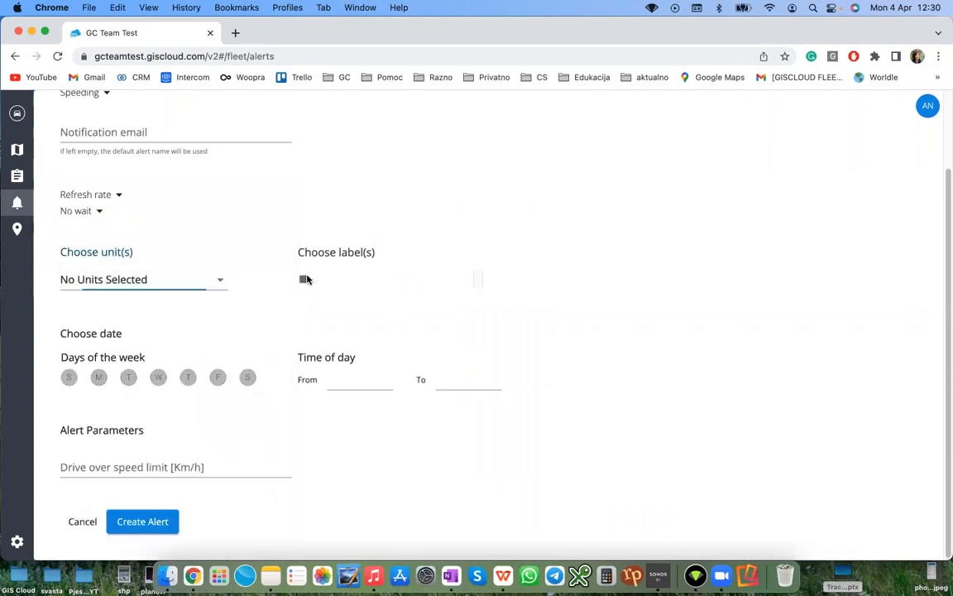
Step: Assign the alert to units carrying the BANANA2 label
{"action": "left_click", "coordinate": [305, 278]}
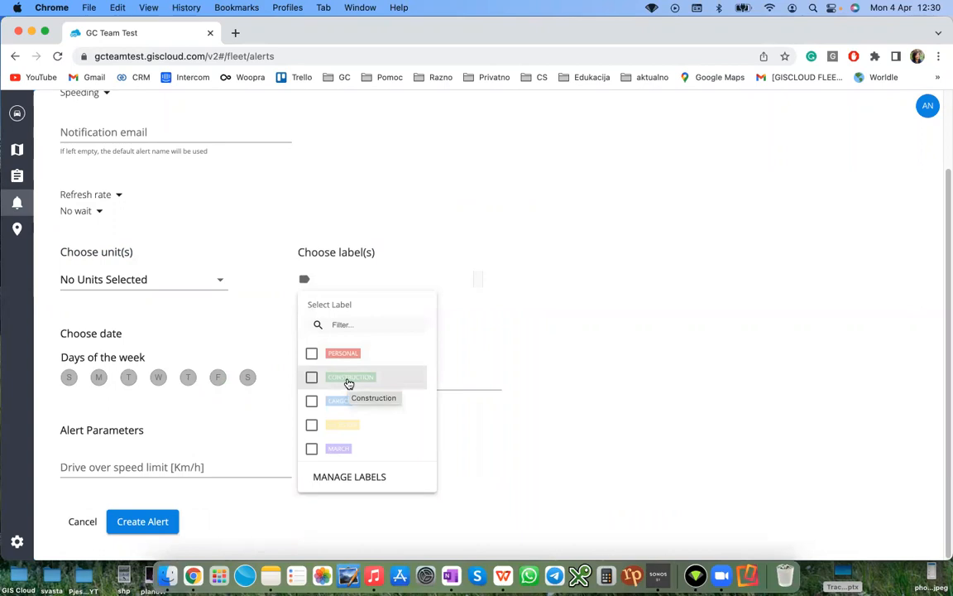
{"action": "scroll", "coordinate": [347, 385], "scroll_direction": "down", "scroll_amount": 2}
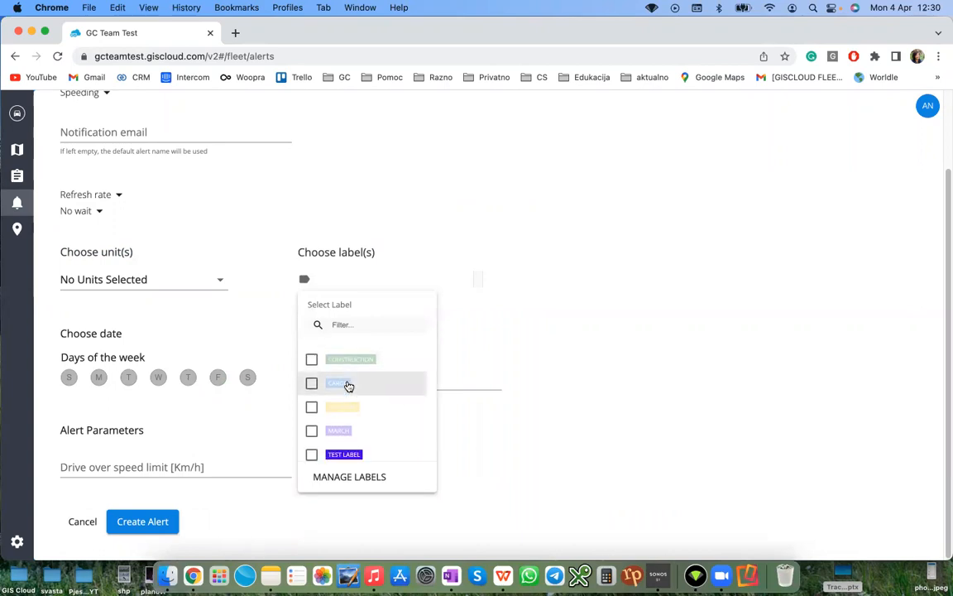
{"action": "scroll", "coordinate": [346, 419], "scroll_direction": "down", "scroll_amount": 2}
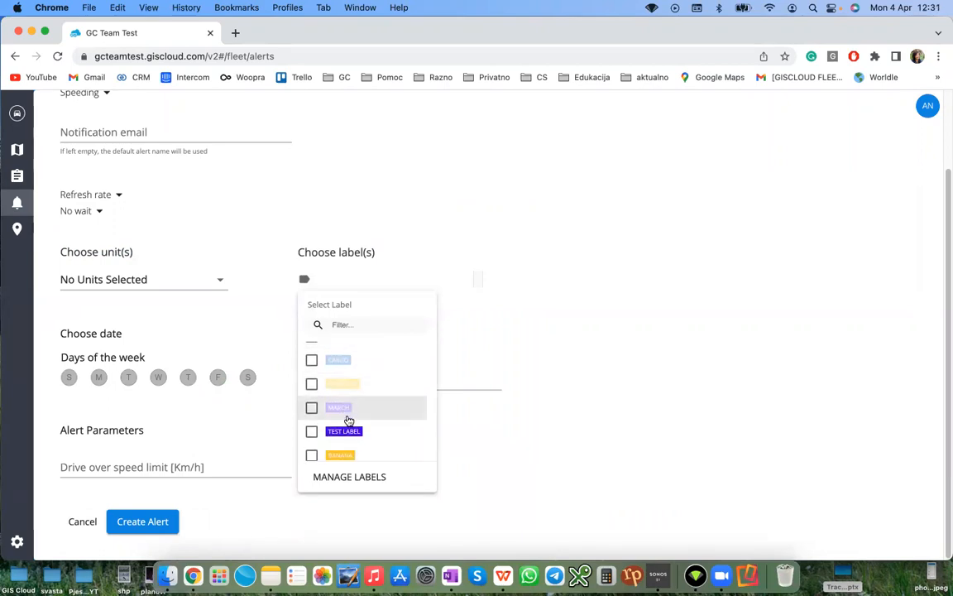
{"action": "scroll", "coordinate": [347, 424], "scroll_direction": "down", "scroll_amount": 3}
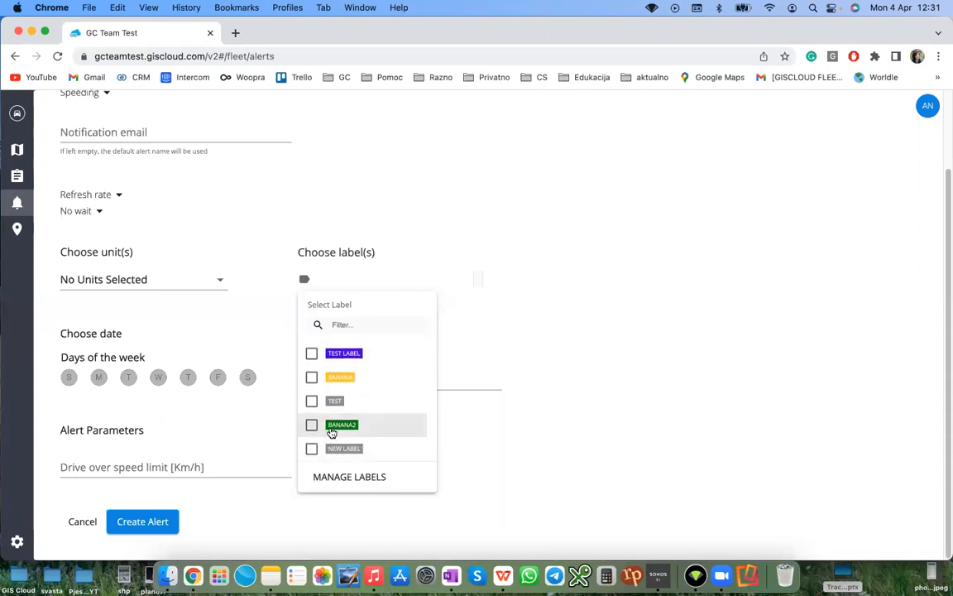
{"action": "left_click", "coordinate": [313, 425]}
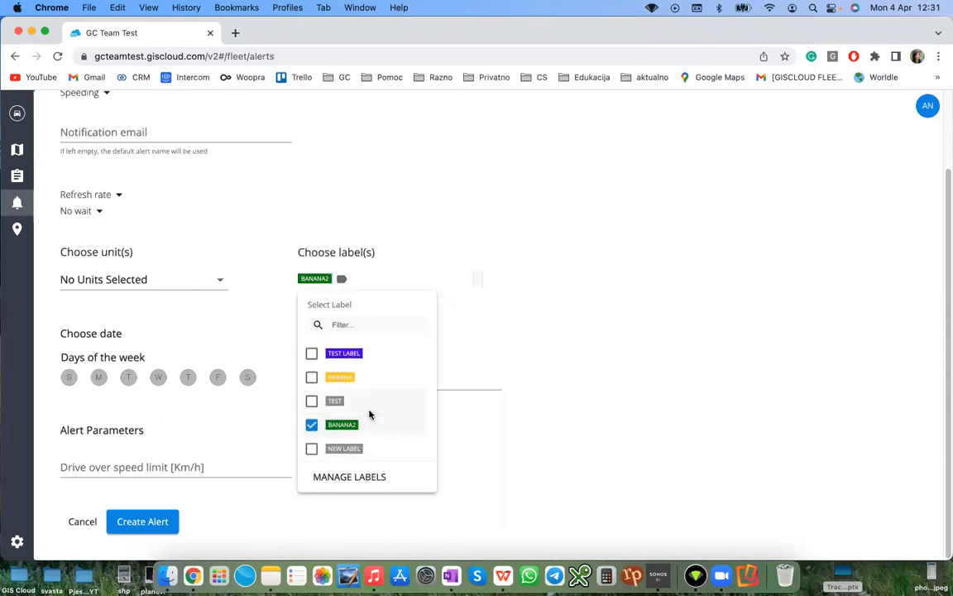
{"action": "left_click", "coordinate": [460, 205]}
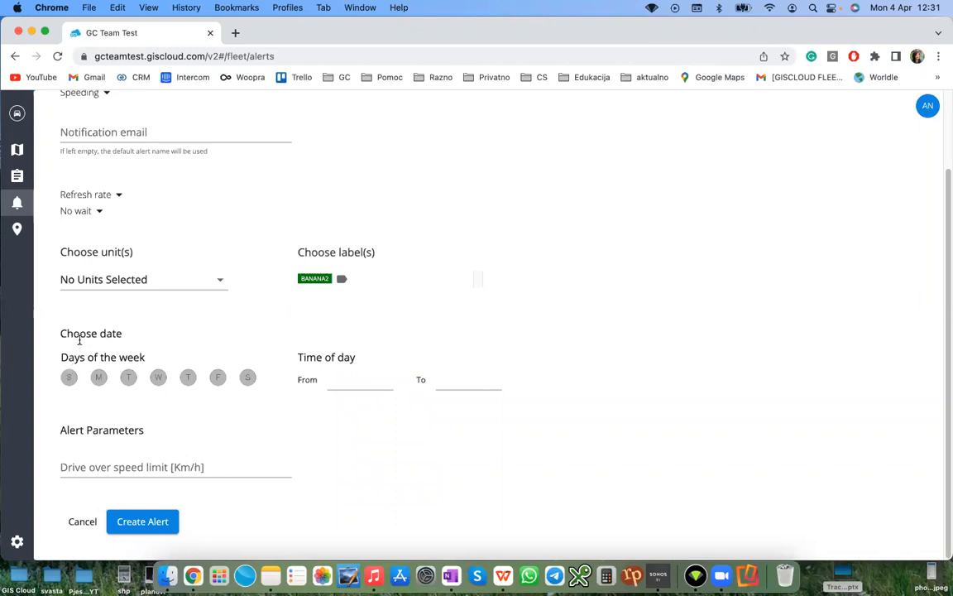
Step: Toggle Monday through Friday in the alert's days of the week, and view the start time picker without setting a time
{"action": "left_click", "coordinate": [98, 378]}
{"action": "left_click", "coordinate": [128, 378]}
{"action": "left_click", "coordinate": [159, 377]}
{"action": "left_click", "coordinate": [187, 377]}
{"action": "left_click", "coordinate": [218, 384]}
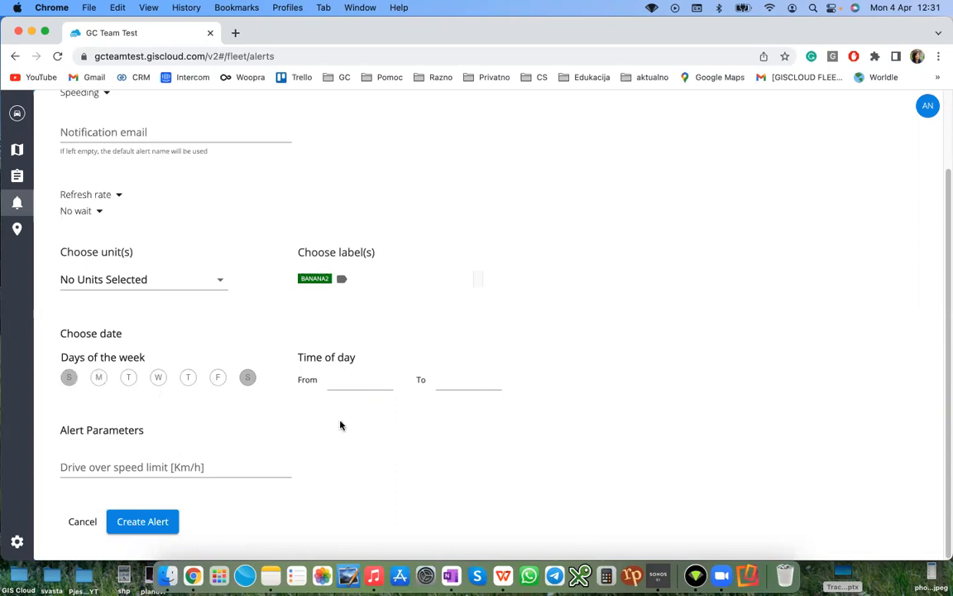
{"action": "left_click", "coordinate": [349, 382]}
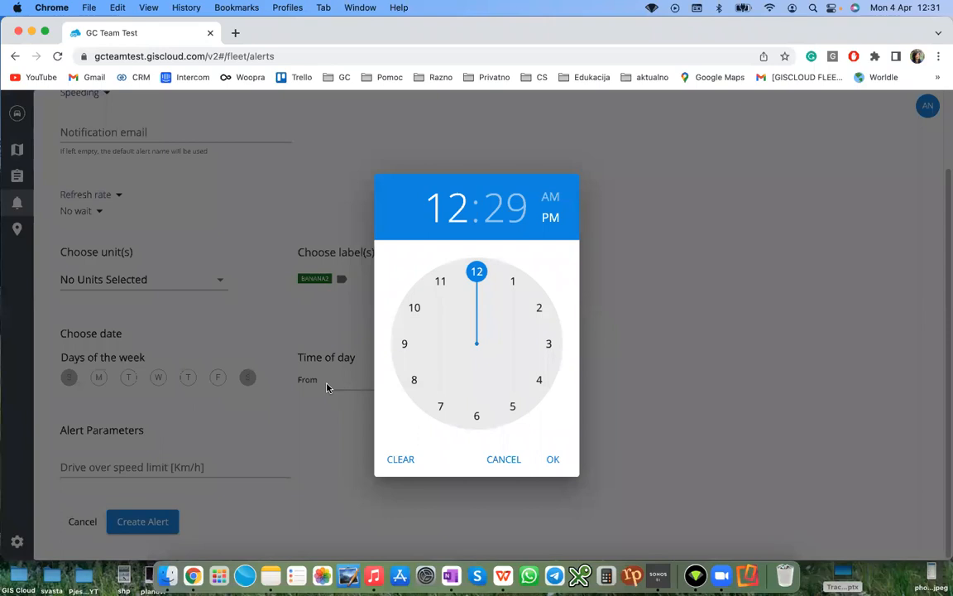
{"action": "left_click", "coordinate": [323, 341]}
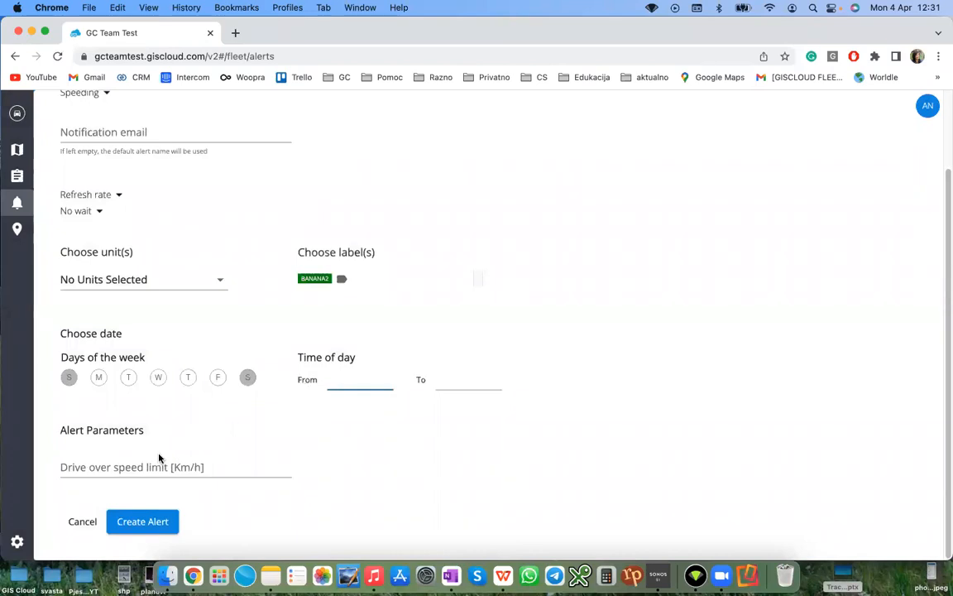
Step: Set the alert's drive over speed limit to 70 km/h and try to create the alert
{"action": "left_click", "coordinate": [110, 463]}
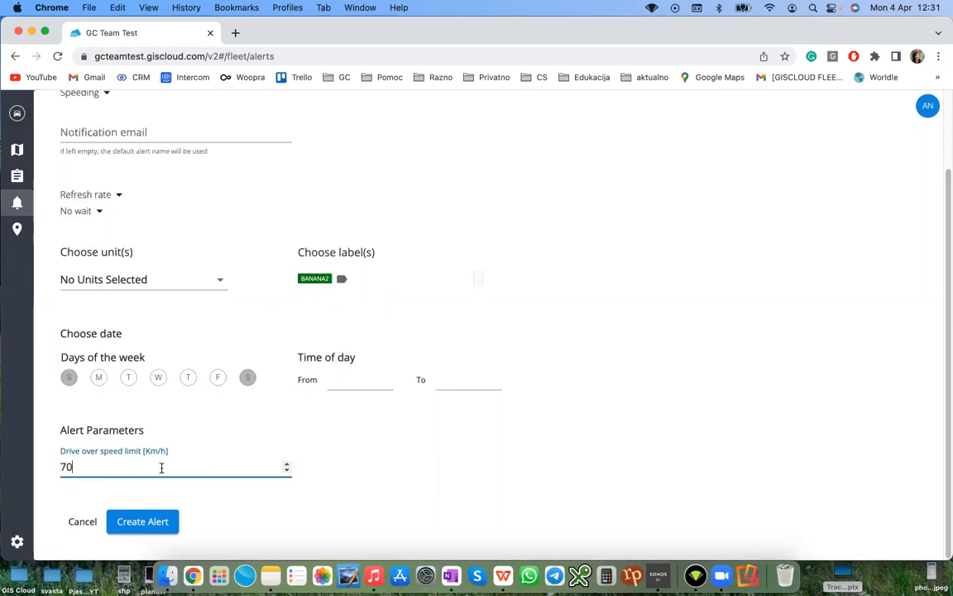
{"action": "left_click", "coordinate": [128, 519]}
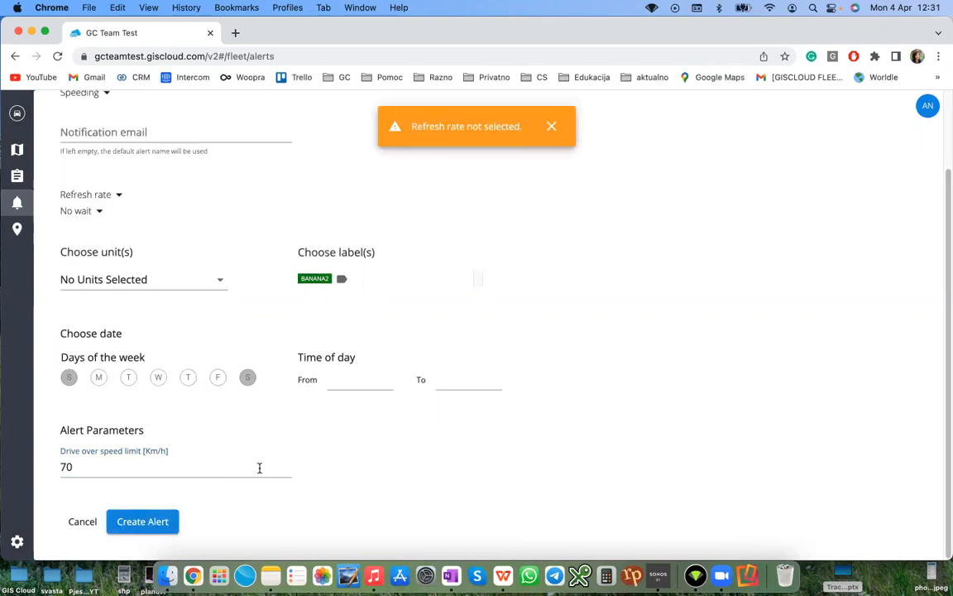
Step: Set the refresh rate to every 5 minutes with a 5 minutes wait, and create the alert
{"action": "left_click", "coordinate": [551, 125]}
{"action": "left_click", "coordinate": [110, 197]}
{"action": "left_click", "coordinate": [111, 219]}
{"action": "left_click", "coordinate": [102, 210]}
{"action": "left_click", "coordinate": [109, 236]}
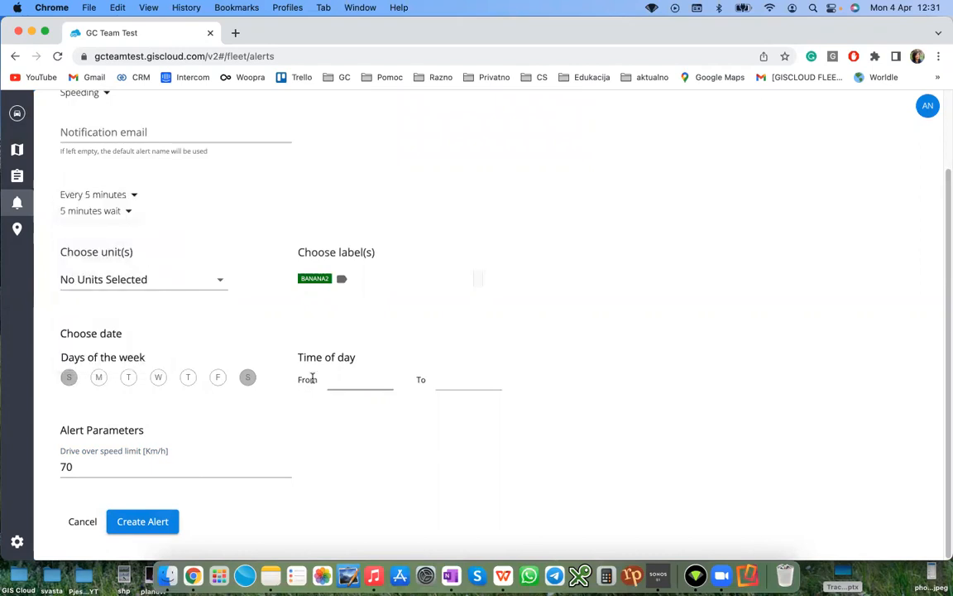
{"action": "left_click", "coordinate": [329, 387]}
{"action": "left_click", "coordinate": [268, 462]}
{"action": "left_click", "coordinate": [139, 528]}
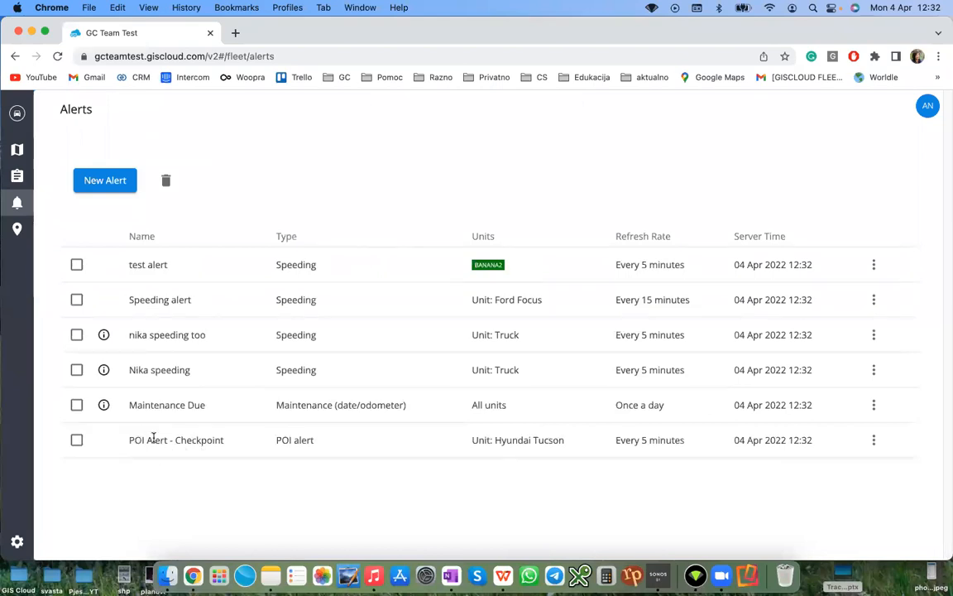
Step: Read through the logged events of the Truck speeding alert listed just above Maintenance Due, and close its alert info
{"action": "left_click", "coordinate": [102, 369]}
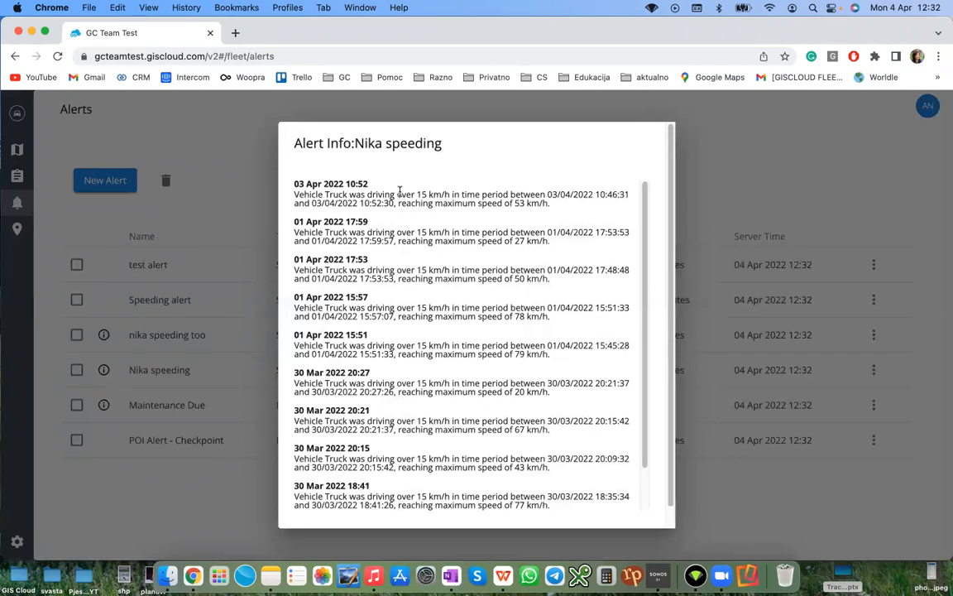
{"action": "left_click_drag", "start_coordinate": [402, 191], "coordinate": [469, 199]}
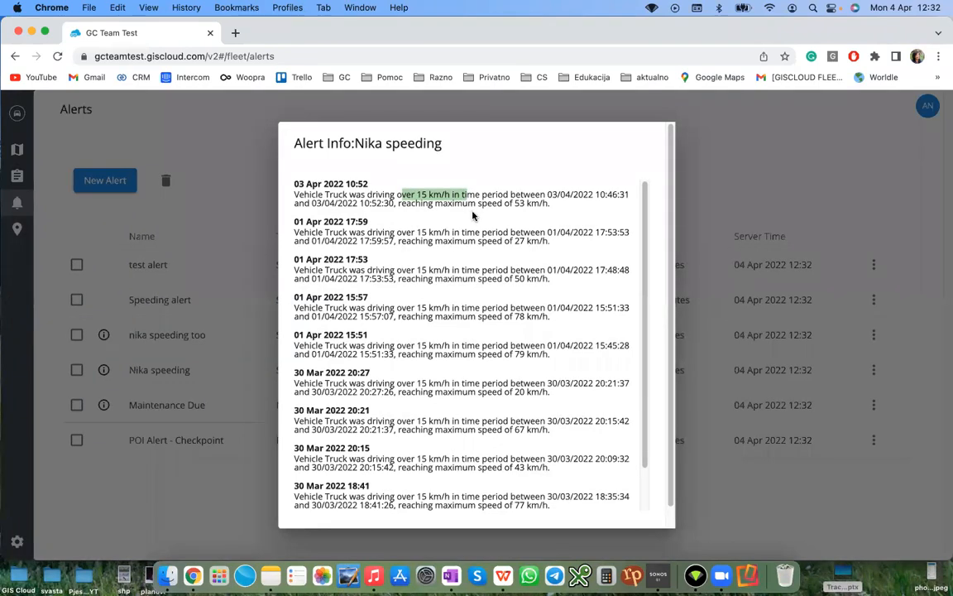
{"action": "left_click", "coordinate": [380, 193]}
{"action": "left_click_drag", "start_coordinate": [352, 196], "coordinate": [476, 195]}
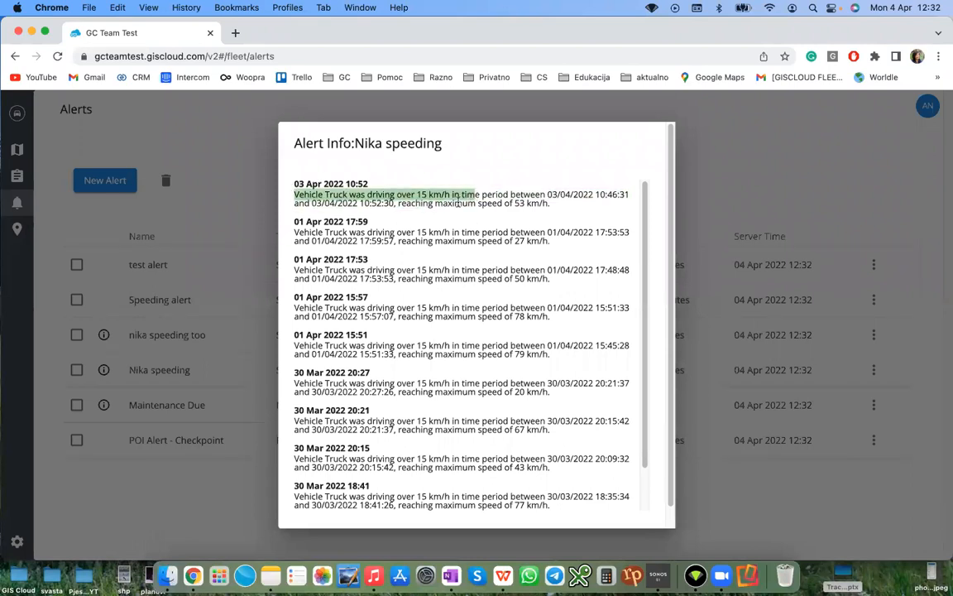
{"action": "left_click_drag", "start_coordinate": [535, 196], "coordinate": [623, 193]}
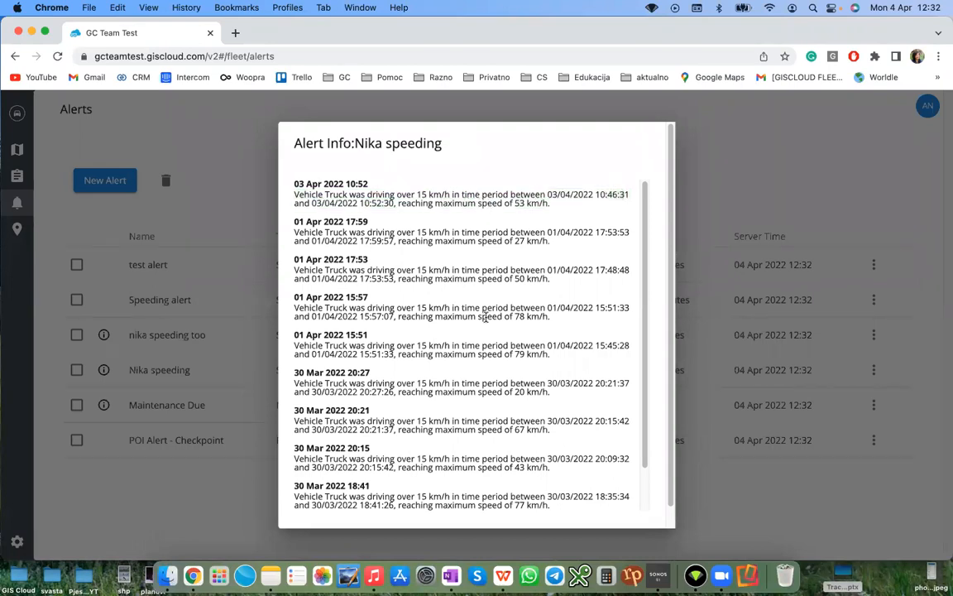
{"action": "scroll", "coordinate": [486, 322], "scroll_direction": "down", "scroll_amount": 2}
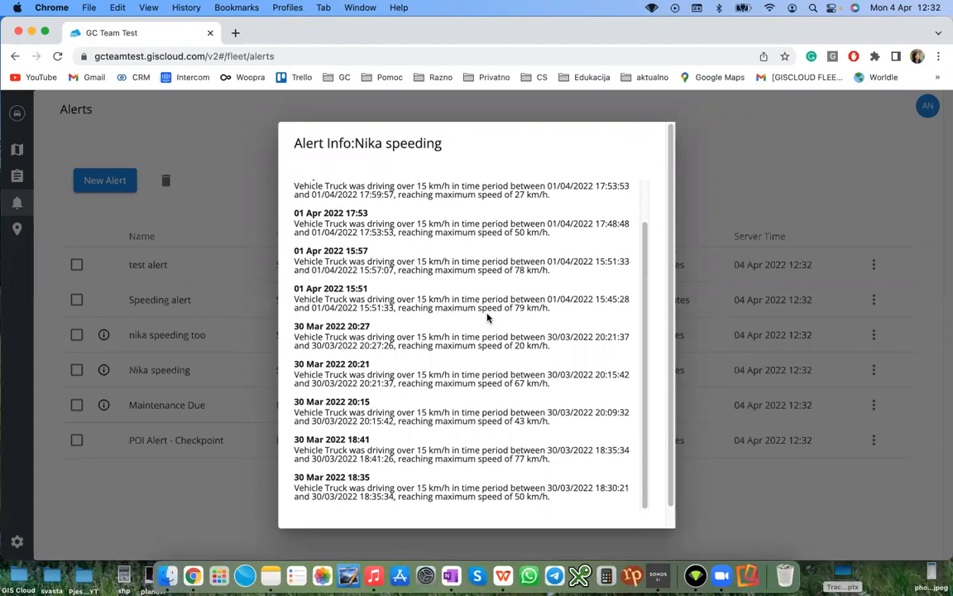
{"action": "scroll", "coordinate": [447, 273], "scroll_direction": "up", "scroll_amount": 2}
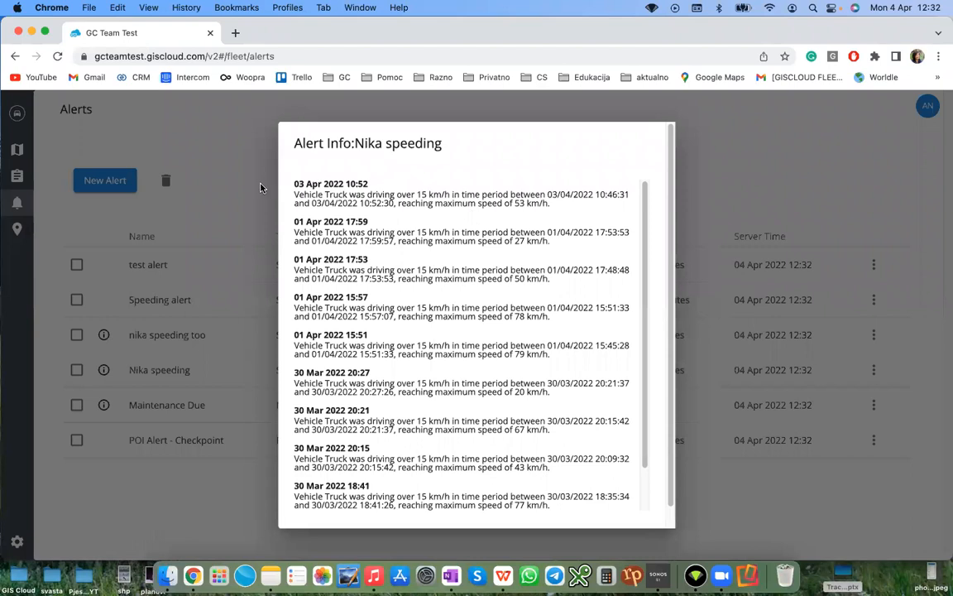
{"action": "scroll", "coordinate": [659, 394], "scroll_direction": "down", "scroll_amount": 1}
{"action": "scroll", "coordinate": [666, 265], "scroll_direction": "up", "scroll_amount": 1}
{"action": "scroll", "coordinate": [629, 488], "scroll_direction": "down", "scroll_amount": 3}
{"action": "left_click", "coordinate": [628, 512]}
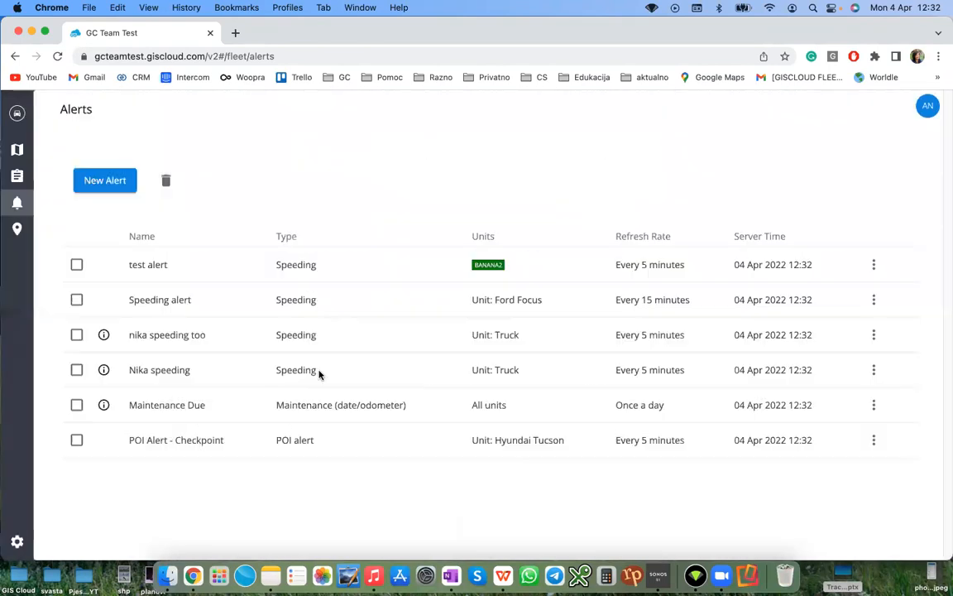
{"action": "left_click", "coordinate": [104, 370]}
{"action": "scroll", "coordinate": [547, 434], "scroll_direction": "down", "scroll_amount": 5}
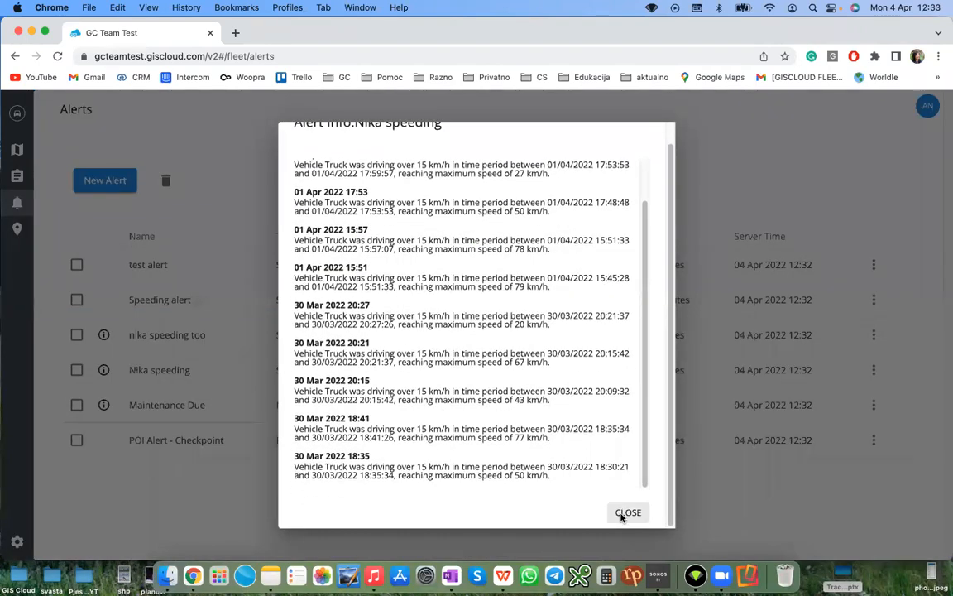
{"action": "left_click", "coordinate": [627, 513]}
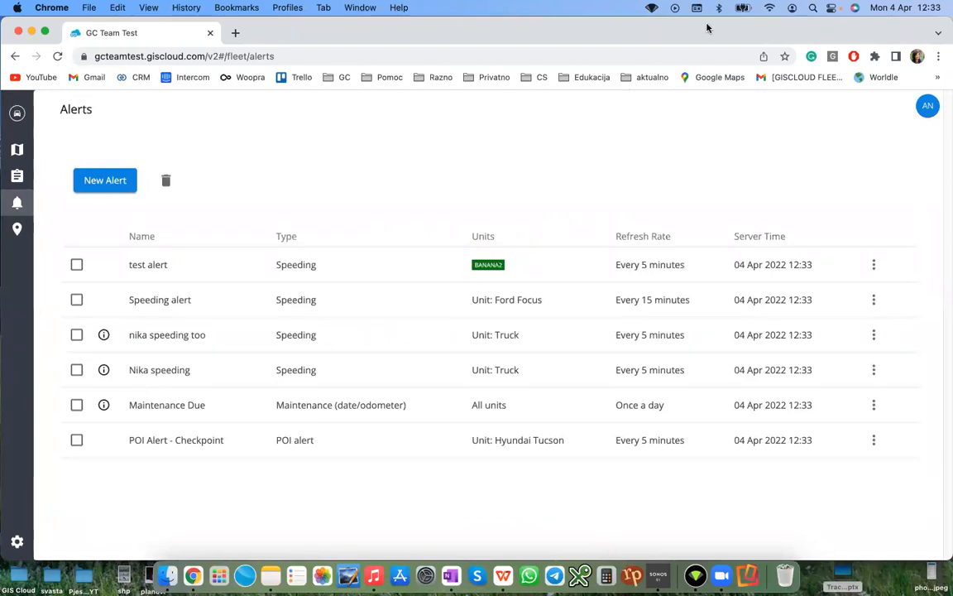
Step: Open the bookmarked GISCLOUD FLEET ALERT email in a new Gmail tab and read its speeding notifications
{"action": "right_click", "coordinate": [797, 78]}
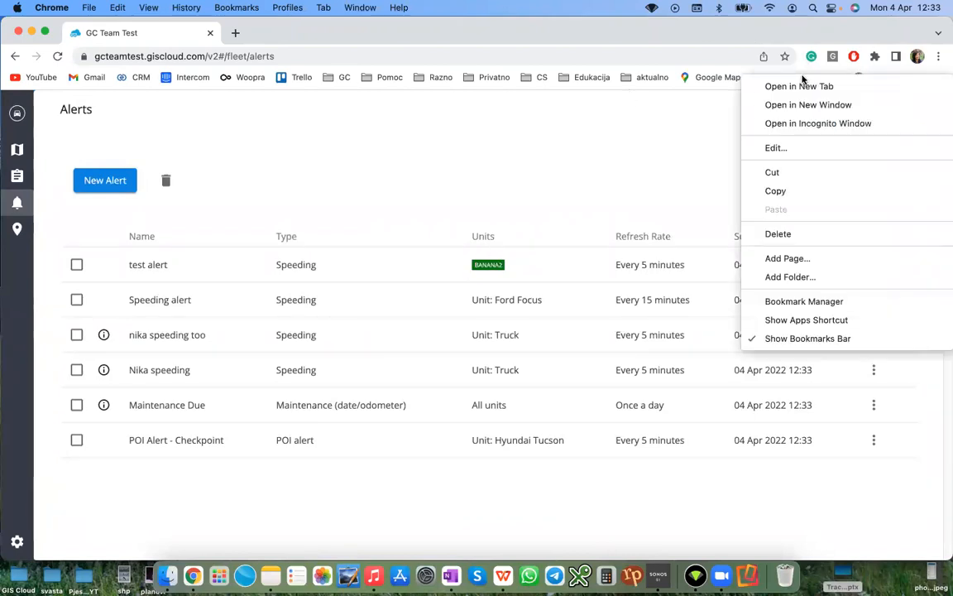
{"action": "left_click", "coordinate": [800, 86]}
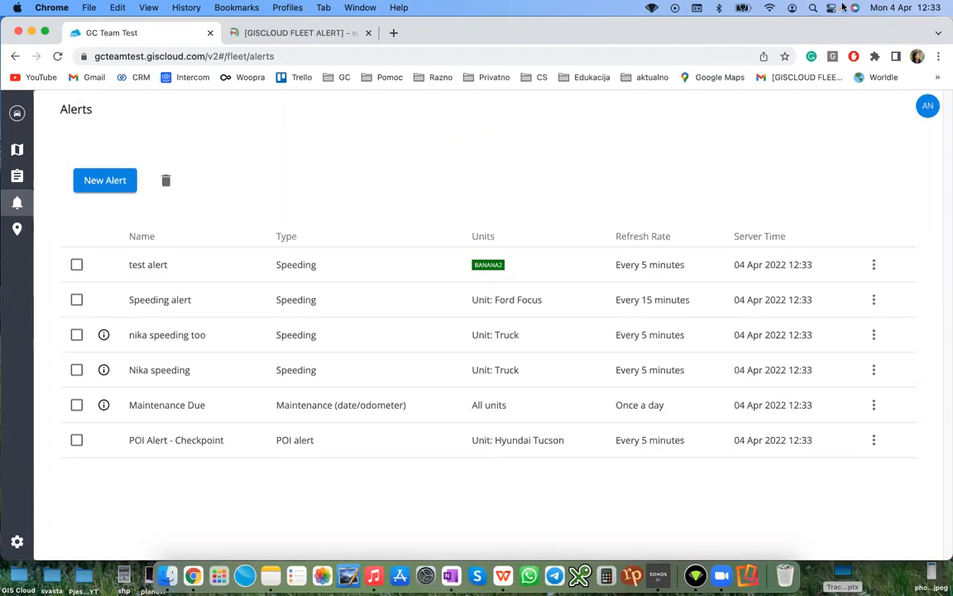
{"action": "left_click", "coordinate": [263, 34]}
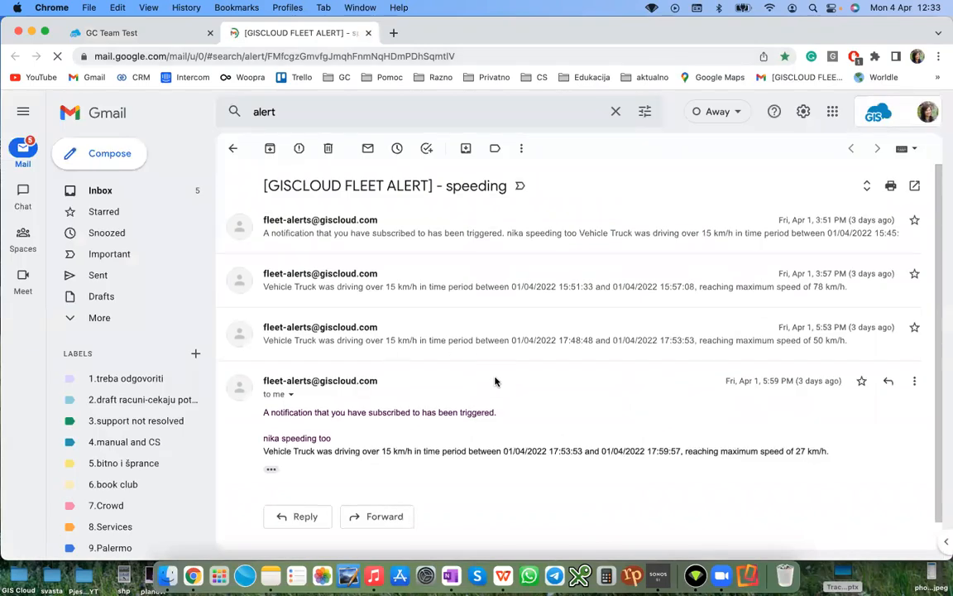
{"action": "left_click", "coordinate": [531, 239]}
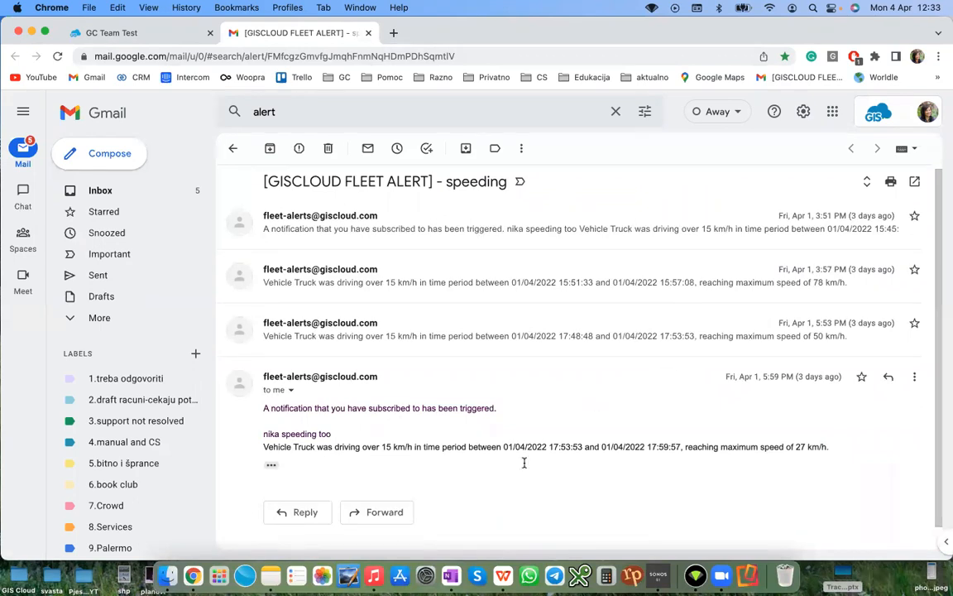
{"action": "scroll", "coordinate": [466, 470], "scroll_direction": "down", "scroll_amount": 1}
{"action": "scroll", "coordinate": [465, 468], "scroll_direction": "down", "scroll_amount": 1}
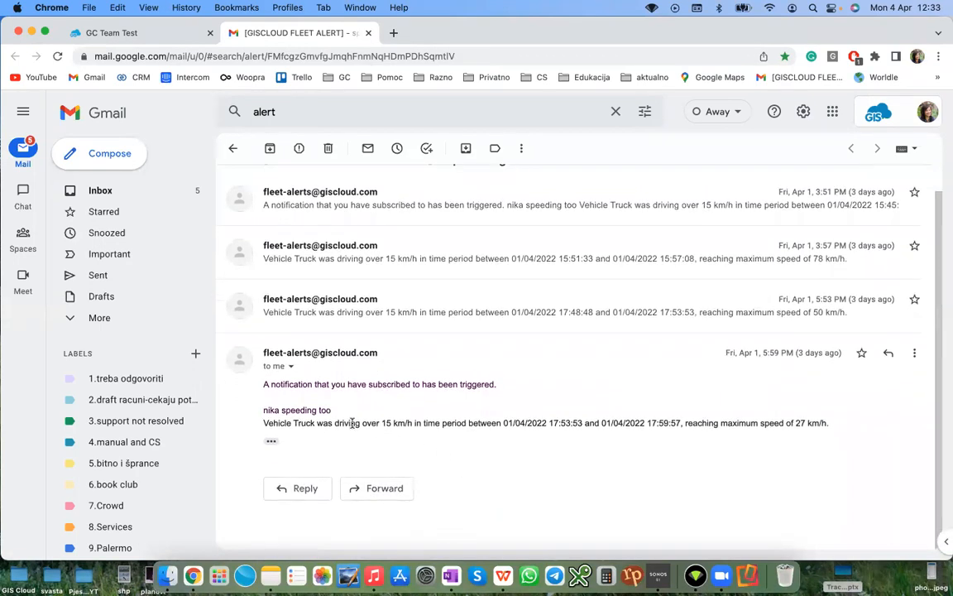
Step: Return to the GIS Cloud tab from Gmail and start a new alert of type POI
{"action": "left_click_drag", "start_coordinate": [343, 423], "coordinate": [446, 433]}
{"action": "left_click", "coordinate": [448, 435]}
{"action": "left_click", "coordinate": [188, 35]}
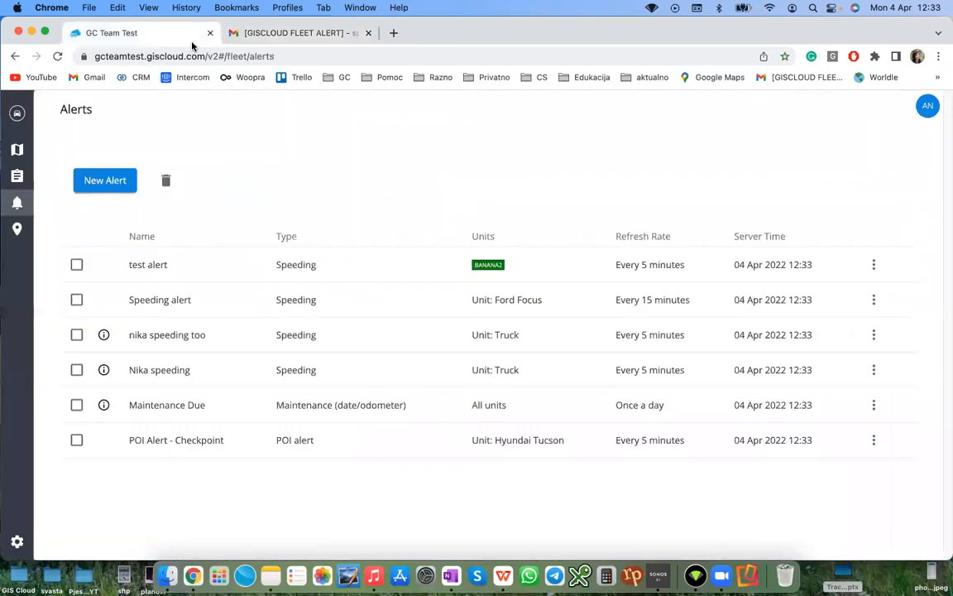
{"action": "left_click", "coordinate": [93, 179]}
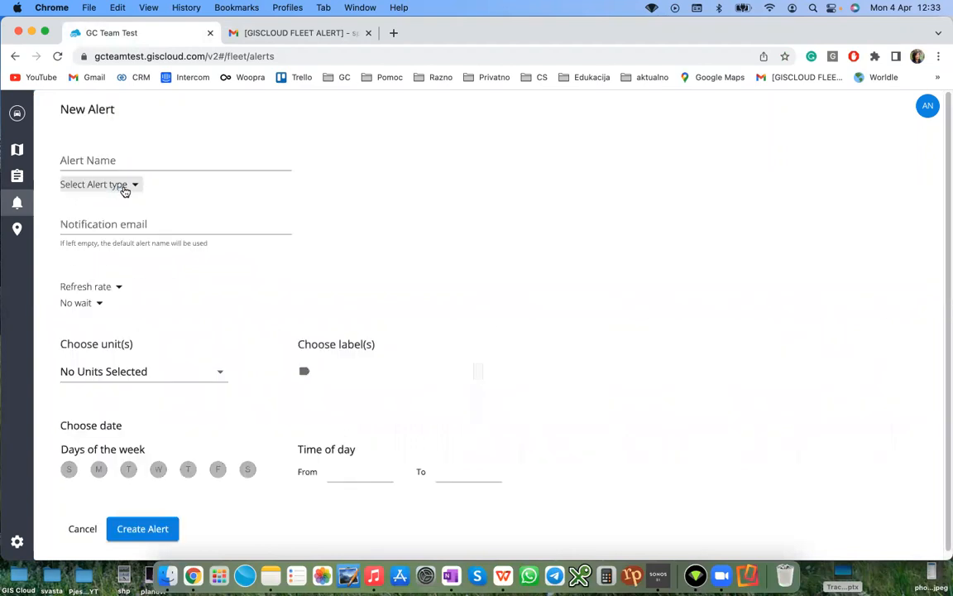
{"action": "left_click", "coordinate": [124, 189]}
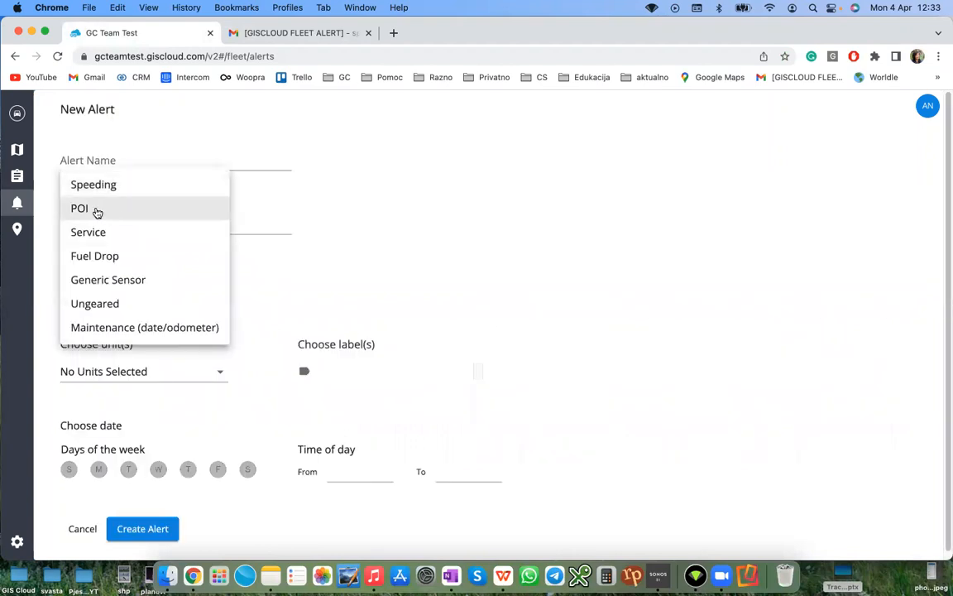
{"action": "left_click", "coordinate": [97, 212]}
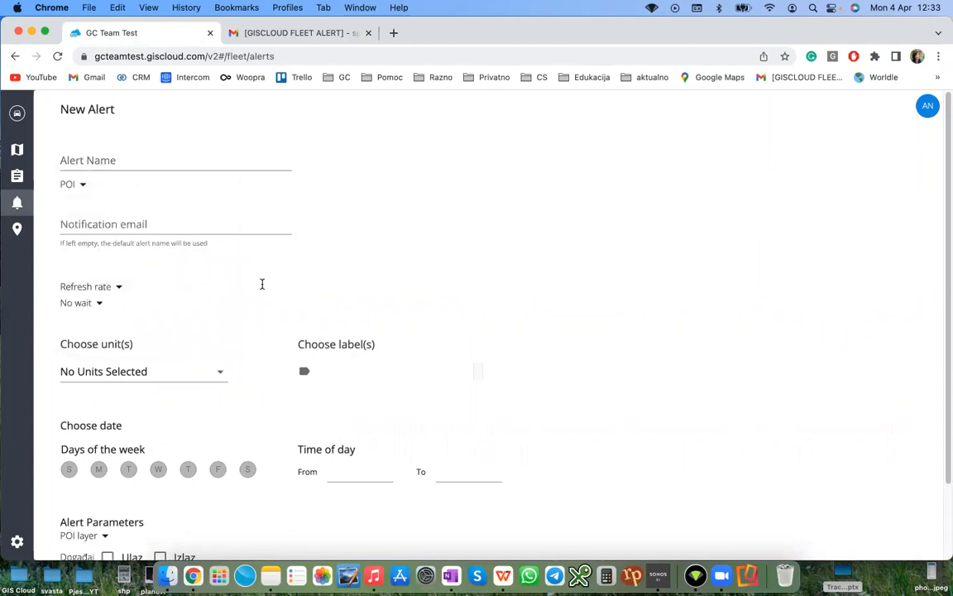
Step: Set the POI alert's layer to webinar test and enable both the Ulaz and Izlaz events
{"action": "scroll", "coordinate": [191, 253], "scroll_direction": "down", "scroll_amount": 1}
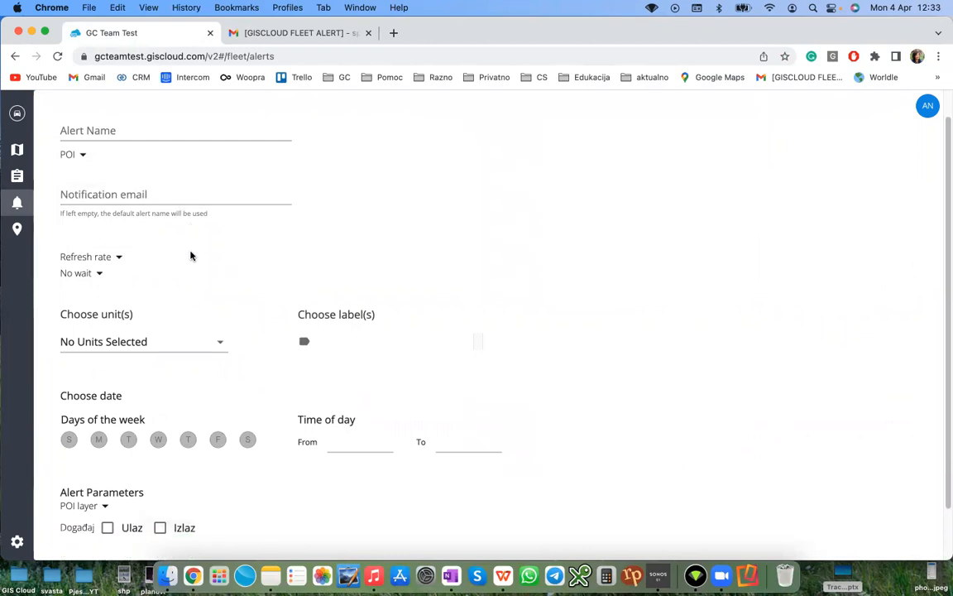
{"action": "scroll", "coordinate": [93, 273], "scroll_direction": "down", "scroll_amount": 1}
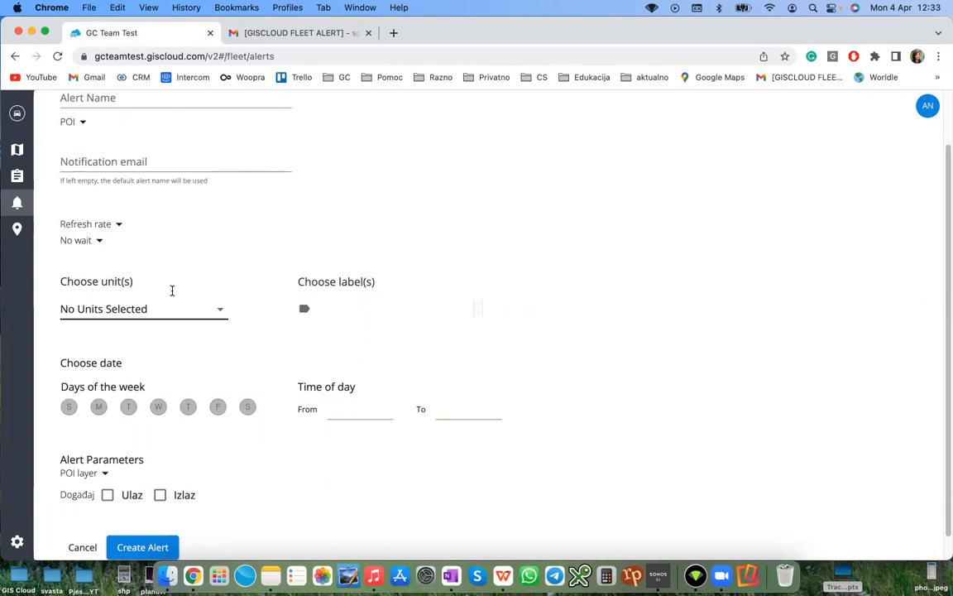
{"action": "scroll", "coordinate": [170, 291], "scroll_direction": "down", "scroll_amount": 1}
{"action": "scroll", "coordinate": [163, 300], "scroll_direction": "down", "scroll_amount": 1}
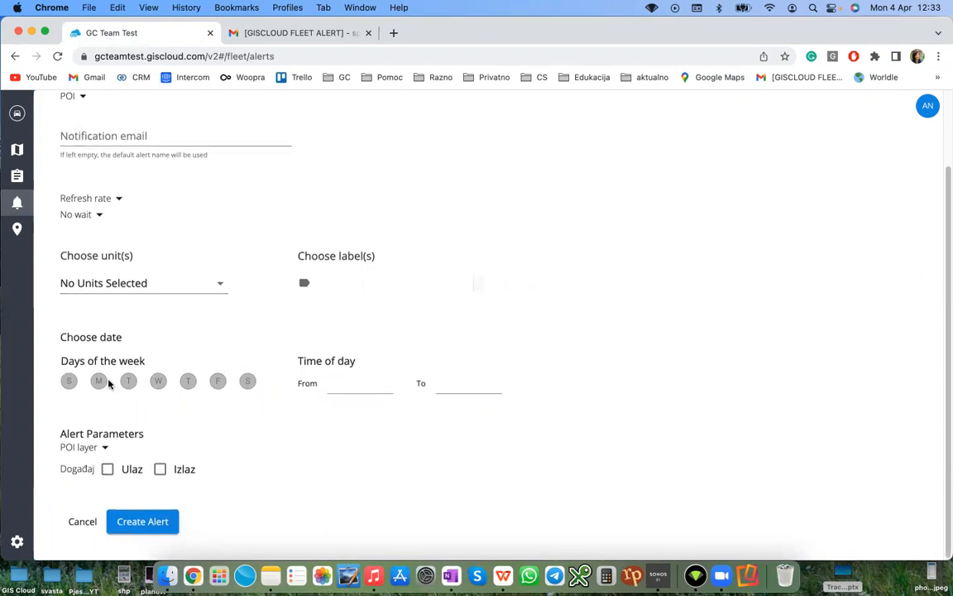
{"action": "left_click", "coordinate": [102, 450]}
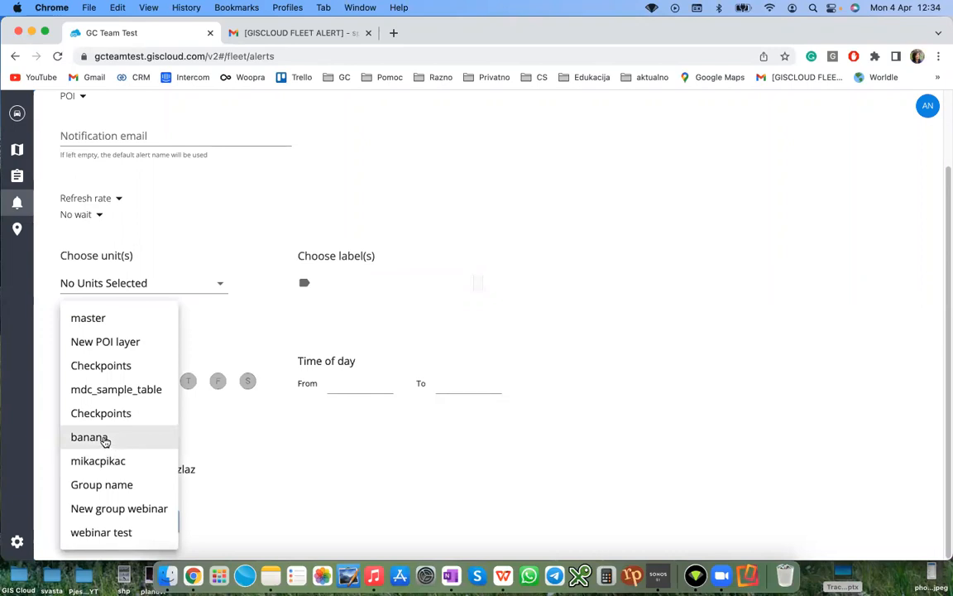
{"action": "left_click", "coordinate": [101, 534]}
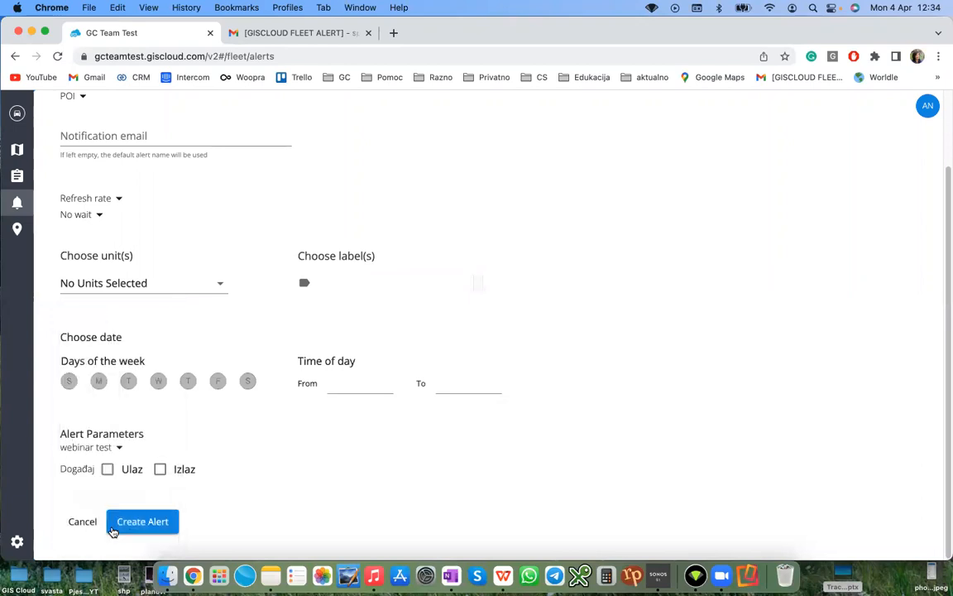
{"action": "left_click", "coordinate": [107, 469]}
{"action": "left_click", "coordinate": [162, 471]}
Step: Switch the alert type to Service and examine its registration date and Km do servisa parameters, leaving the date unset
{"action": "scroll", "coordinate": [163, 445], "scroll_direction": "up", "scroll_amount": 3}
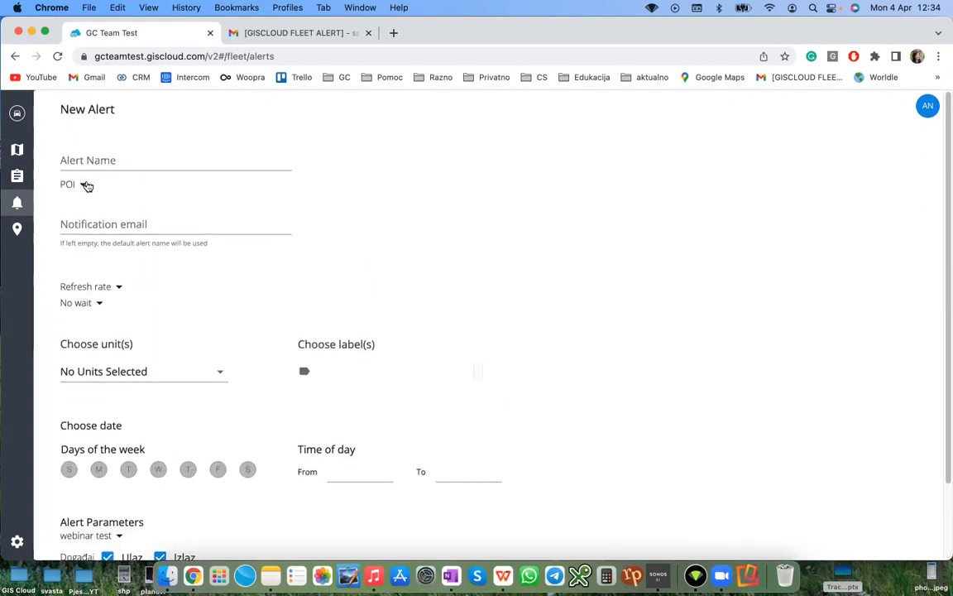
{"action": "left_click", "coordinate": [86, 184]}
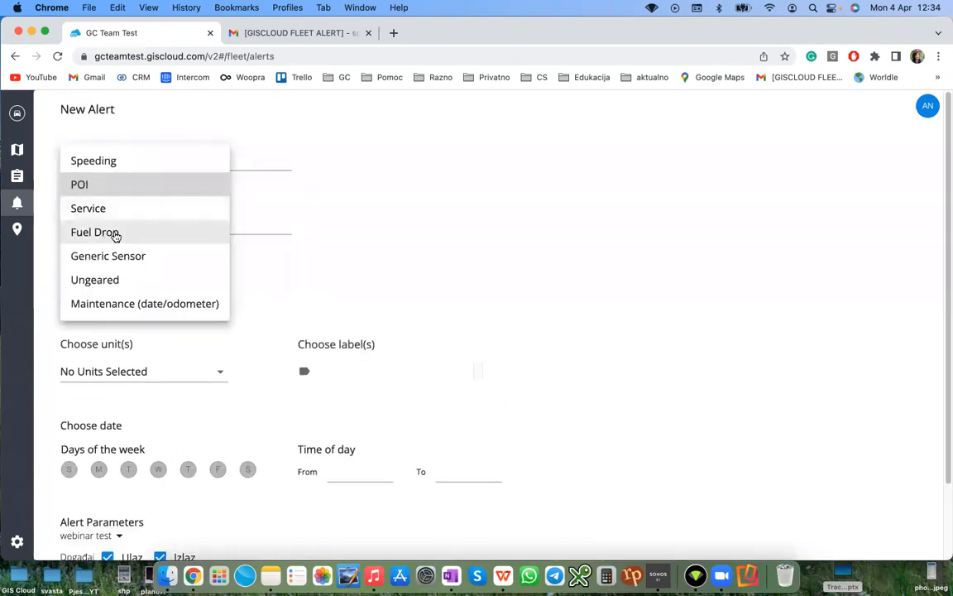
{"action": "left_click", "coordinate": [101, 212]}
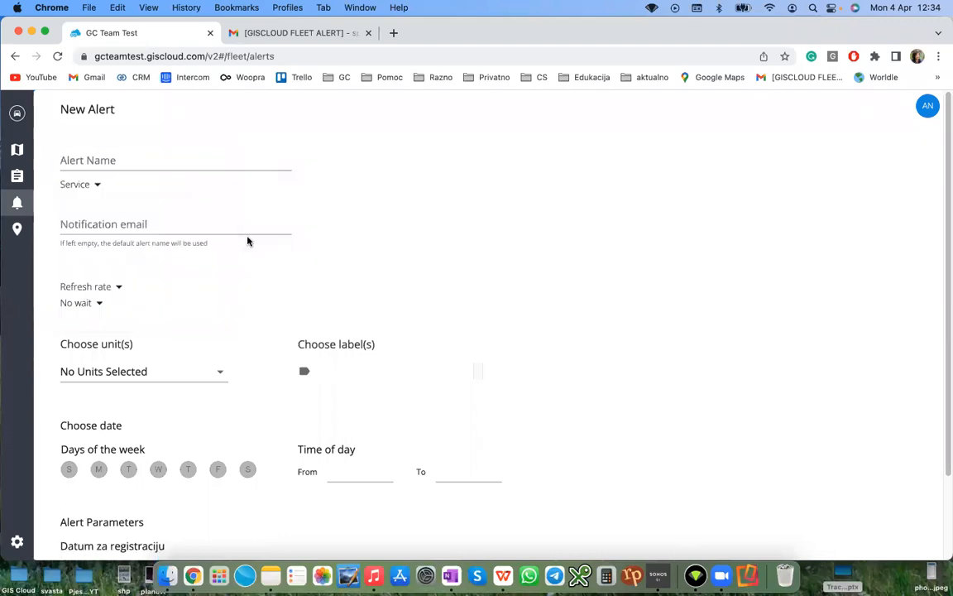
{"action": "scroll", "coordinate": [168, 226], "scroll_direction": "down", "scroll_amount": 1}
{"action": "scroll", "coordinate": [168, 226], "scroll_direction": "down", "scroll_amount": 5}
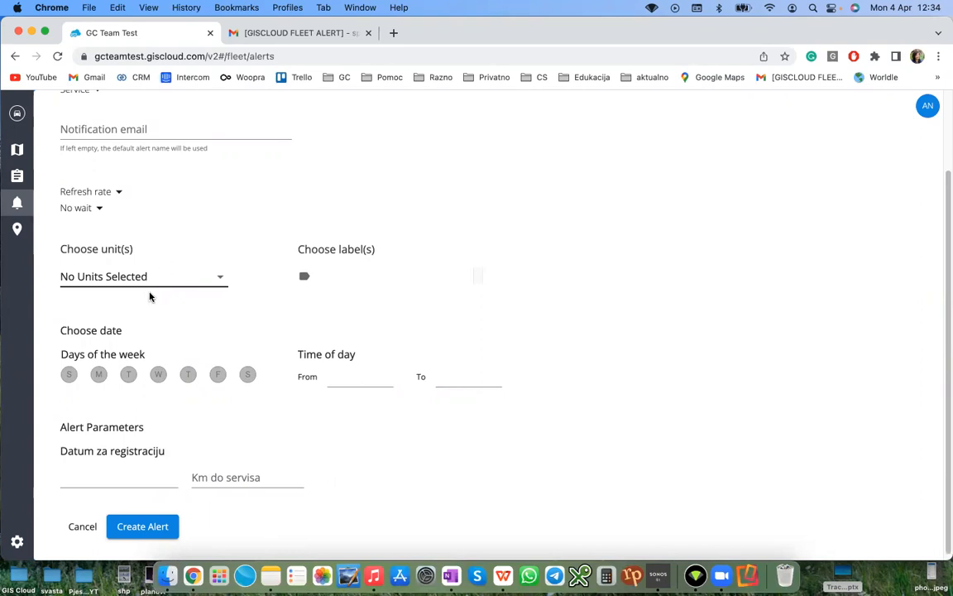
{"action": "scroll", "coordinate": [147, 302], "scroll_direction": "down", "scroll_amount": 1}
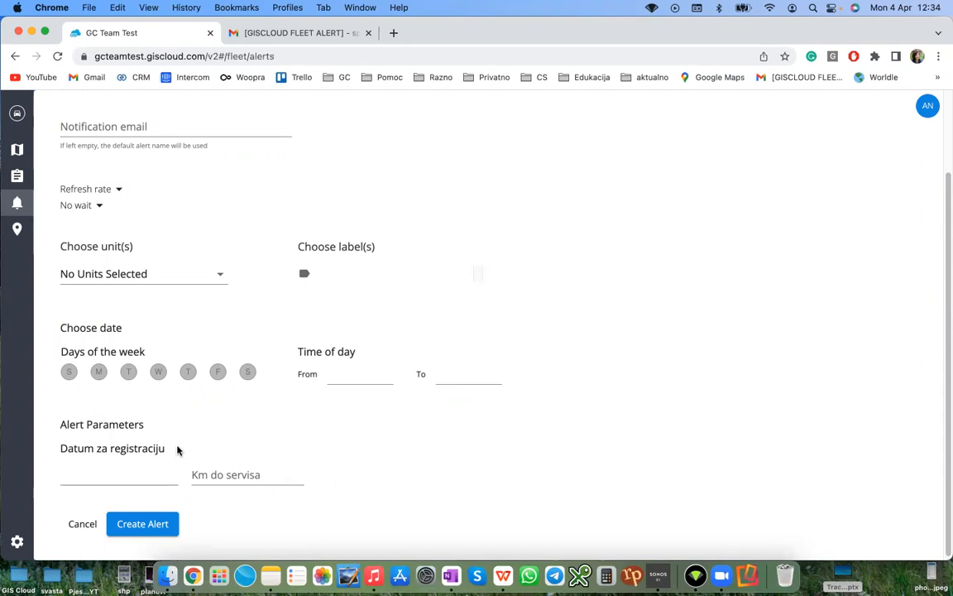
{"action": "left_click", "coordinate": [135, 468]}
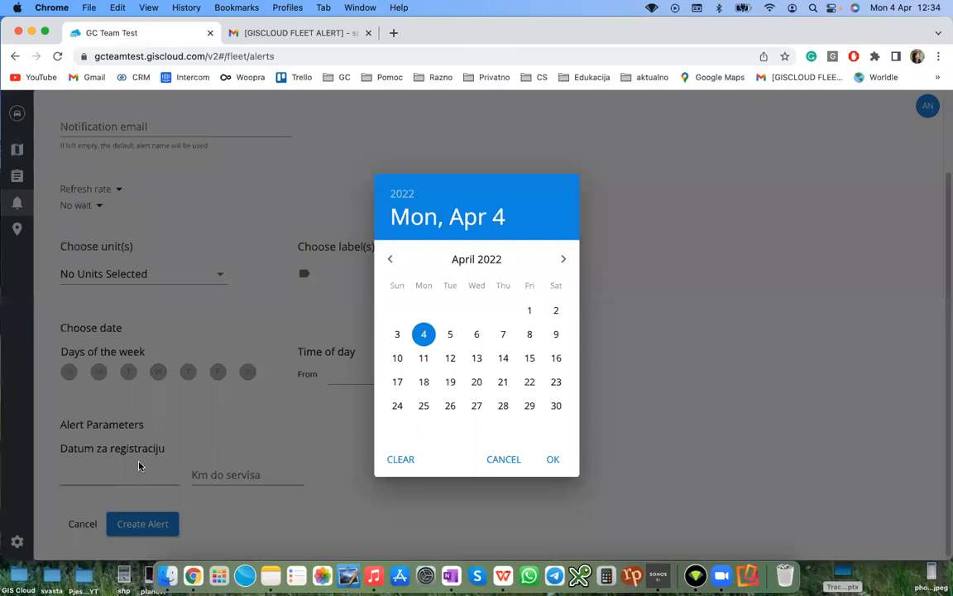
{"action": "left_click", "coordinate": [501, 460]}
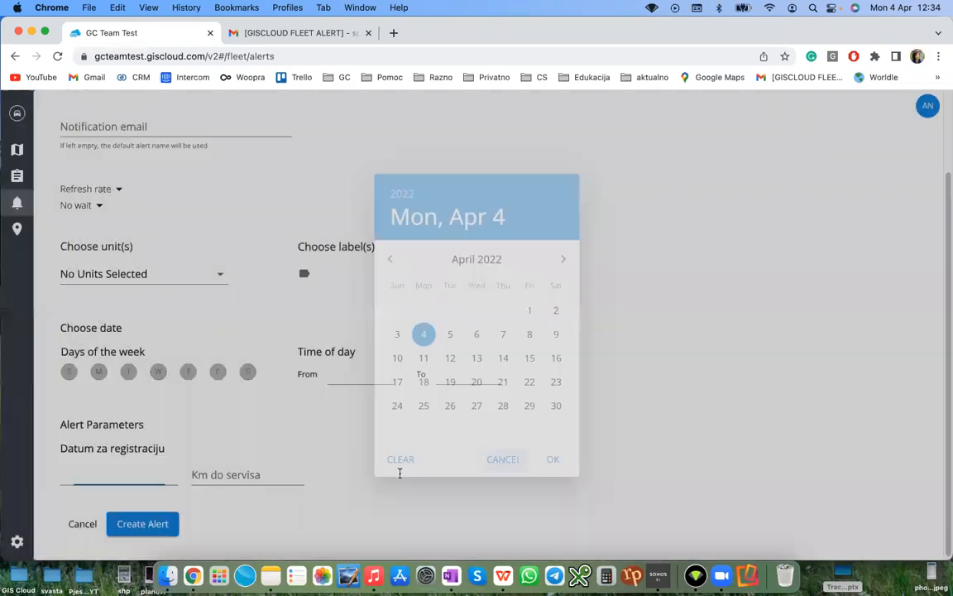
Step: Switch the alert type to Fuel Drop and look over its form
{"action": "scroll", "coordinate": [193, 440], "scroll_direction": "up", "scroll_amount": 3}
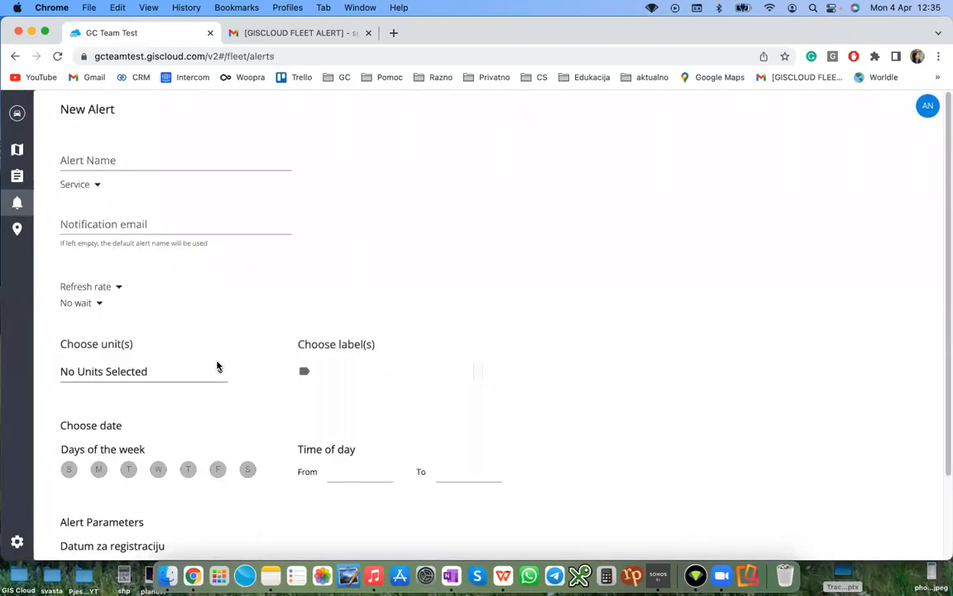
{"action": "left_click", "coordinate": [96, 185]}
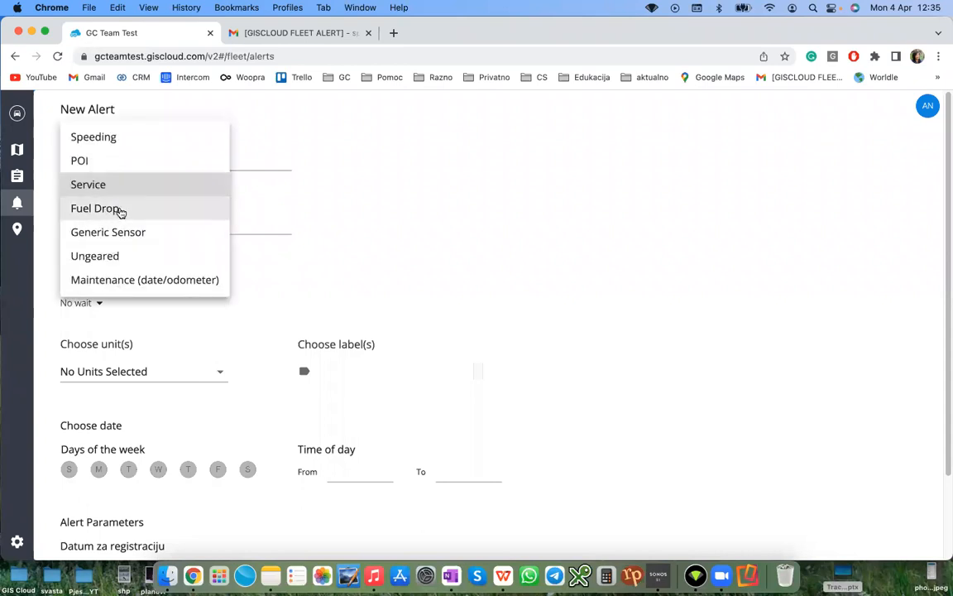
{"action": "left_click", "coordinate": [120, 212]}
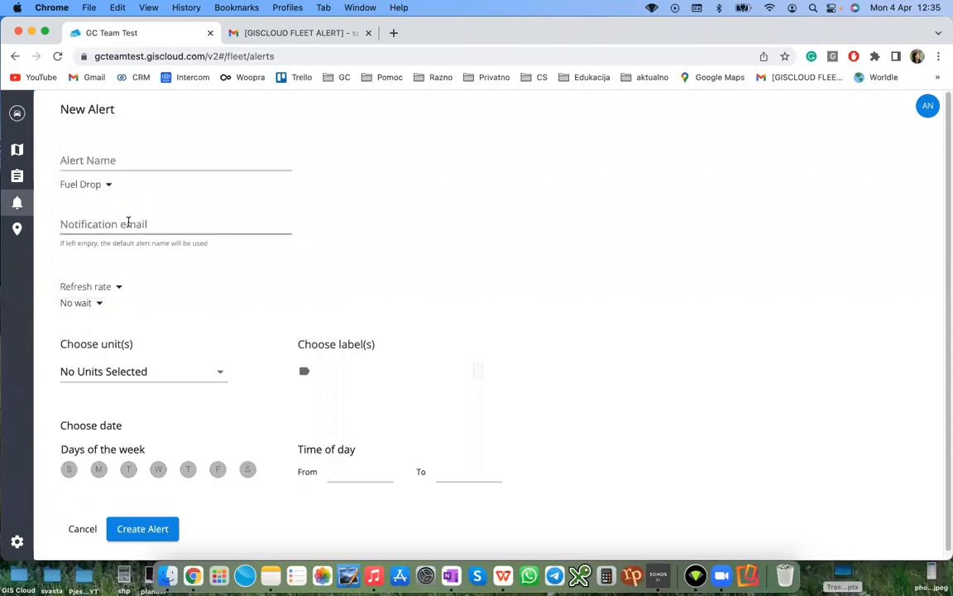
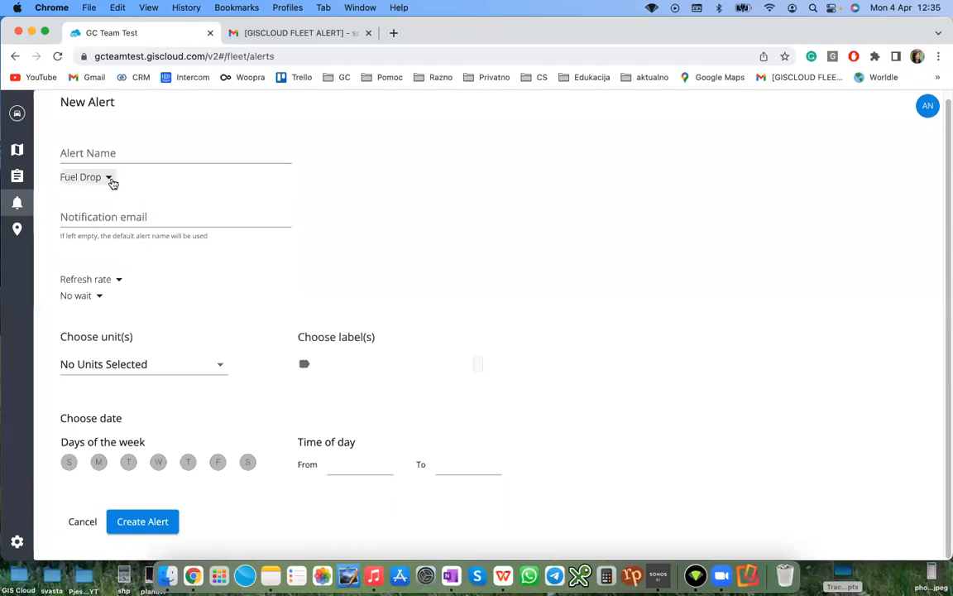
Step: Switch the alert type to Generic Sensor and examine its sensor and sensor value parameters
{"action": "left_click", "coordinate": [110, 181]}
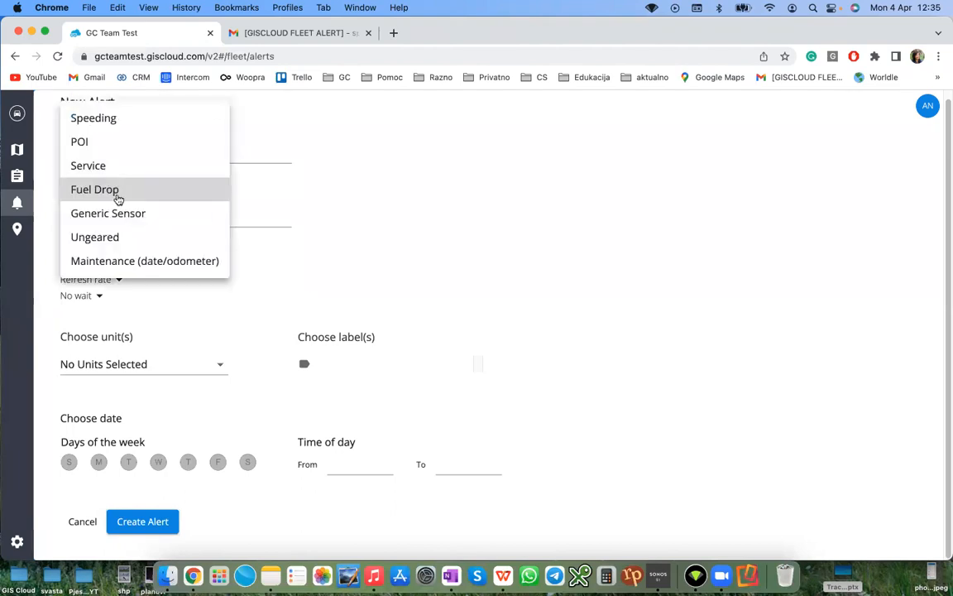
{"action": "left_click", "coordinate": [125, 216]}
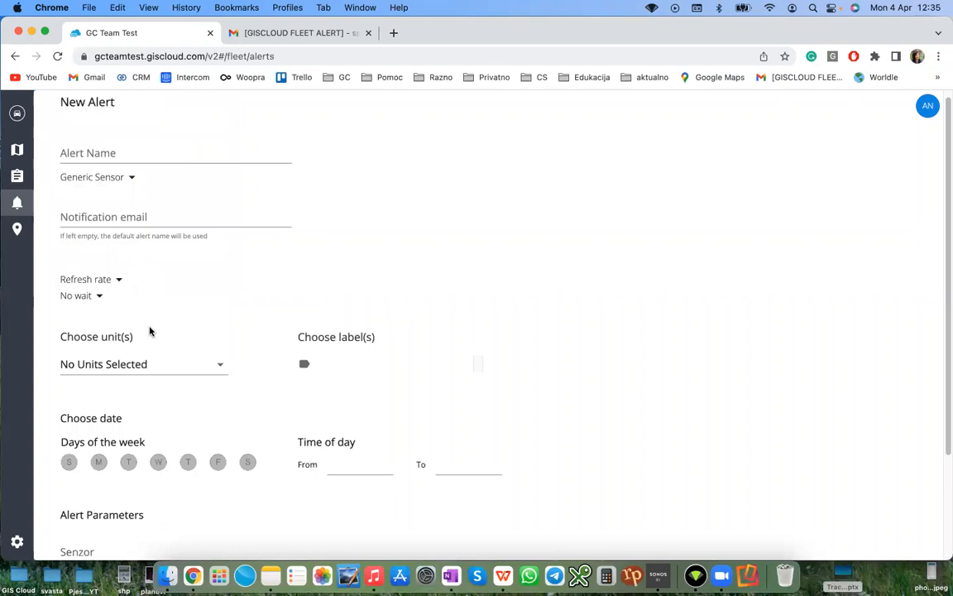
{"action": "scroll", "coordinate": [145, 323], "scroll_direction": "down", "scroll_amount": 3}
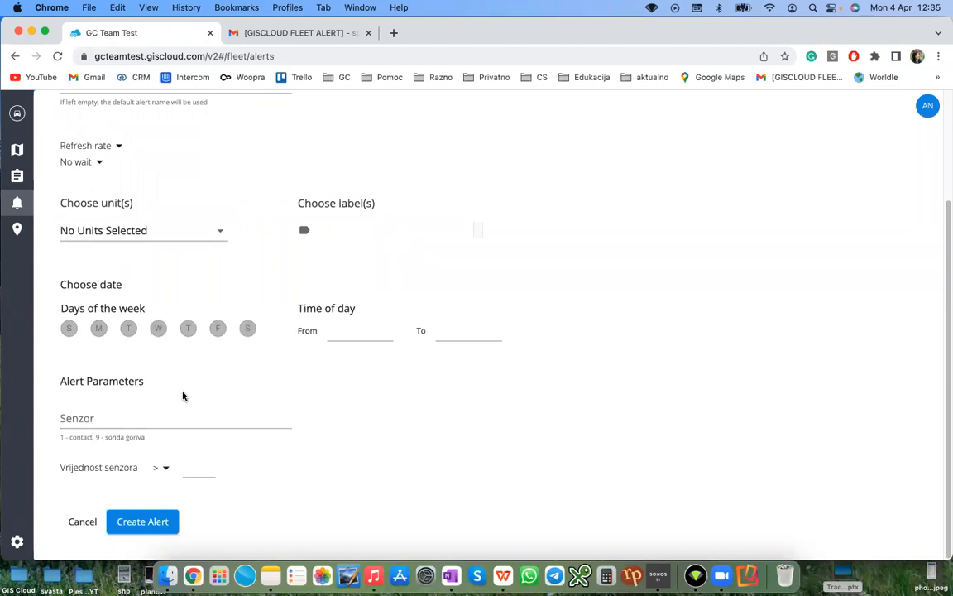
{"action": "scroll", "coordinate": [183, 395], "scroll_direction": "up", "scroll_amount": 1}
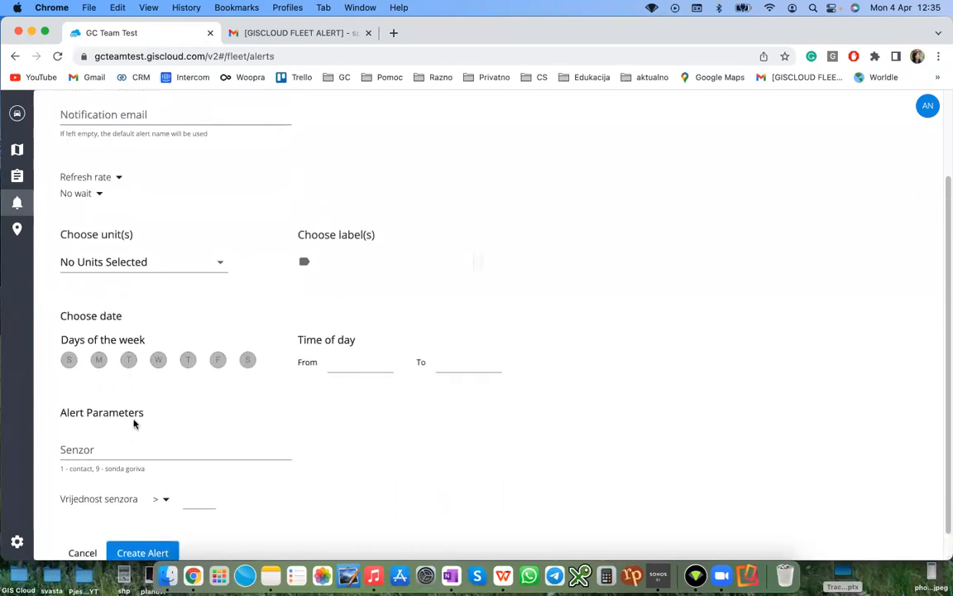
Step: Switch the alert type to Ungeared and set its ungeared time to 10 minutes
{"action": "scroll", "coordinate": [135, 422], "scroll_direction": "up", "scroll_amount": 3}
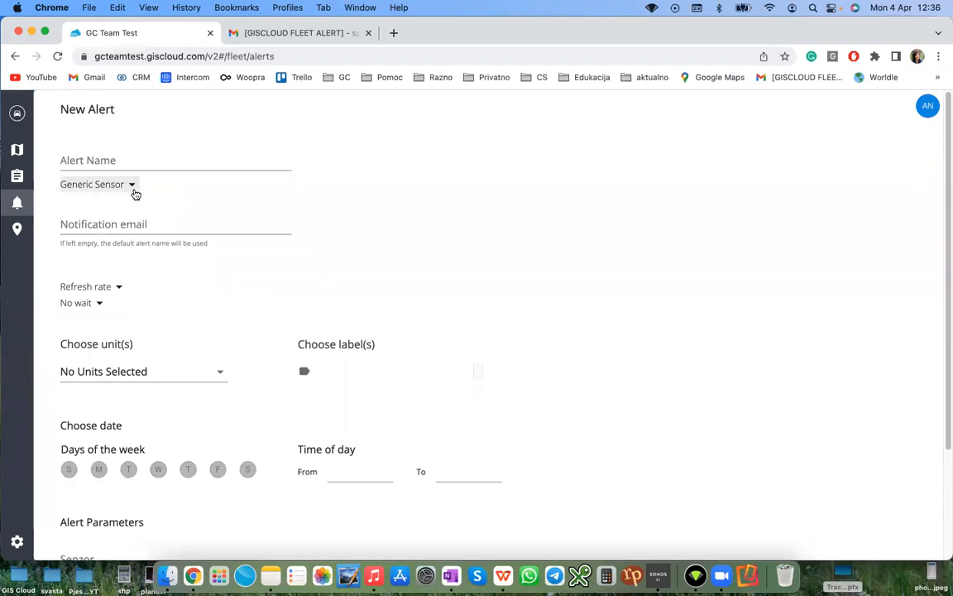
{"action": "left_click", "coordinate": [131, 186]}
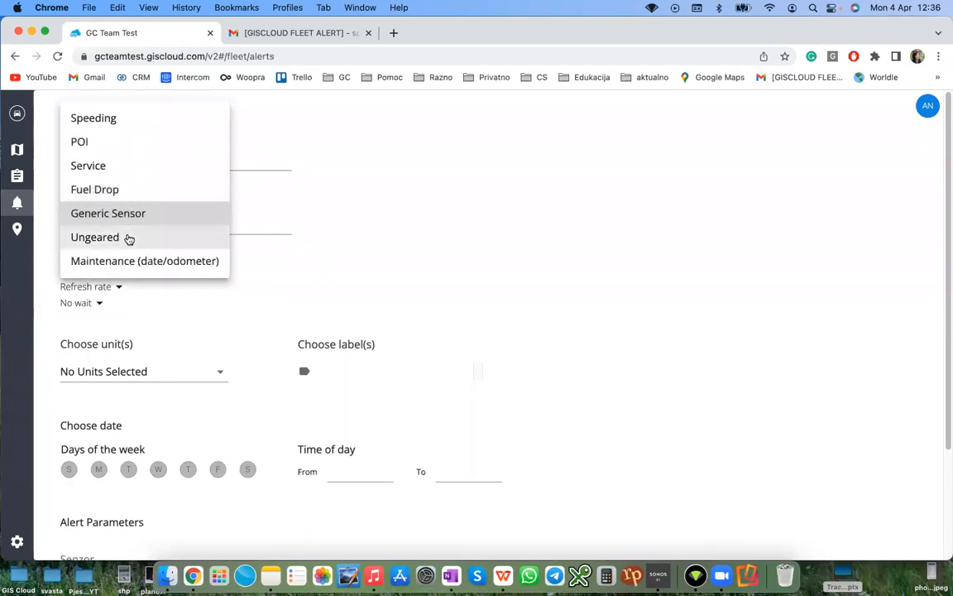
{"action": "left_click", "coordinate": [130, 237]}
{"action": "scroll", "coordinate": [181, 298], "scroll_direction": "down", "scroll_amount": 3}
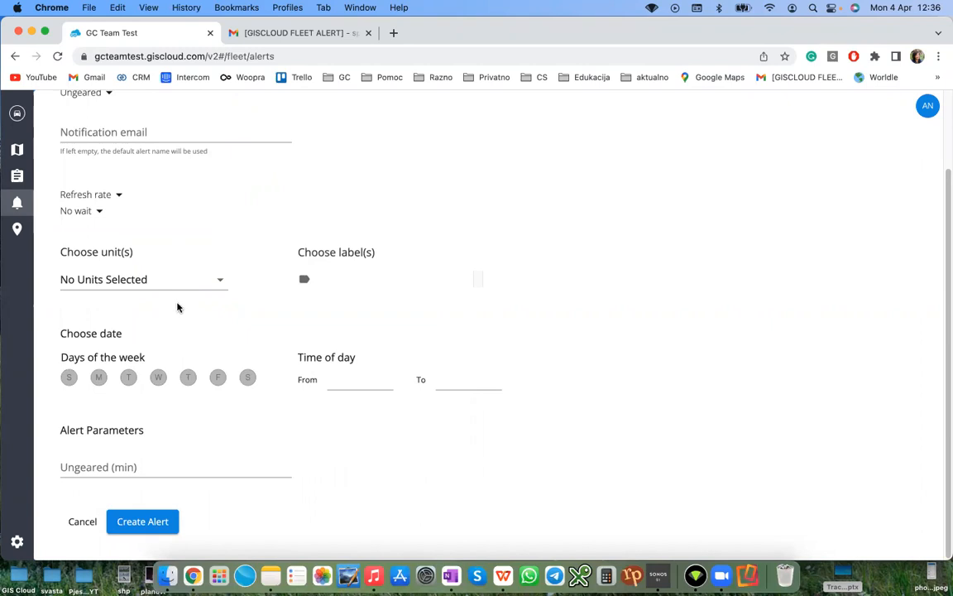
{"action": "left_click", "coordinate": [62, 464]}
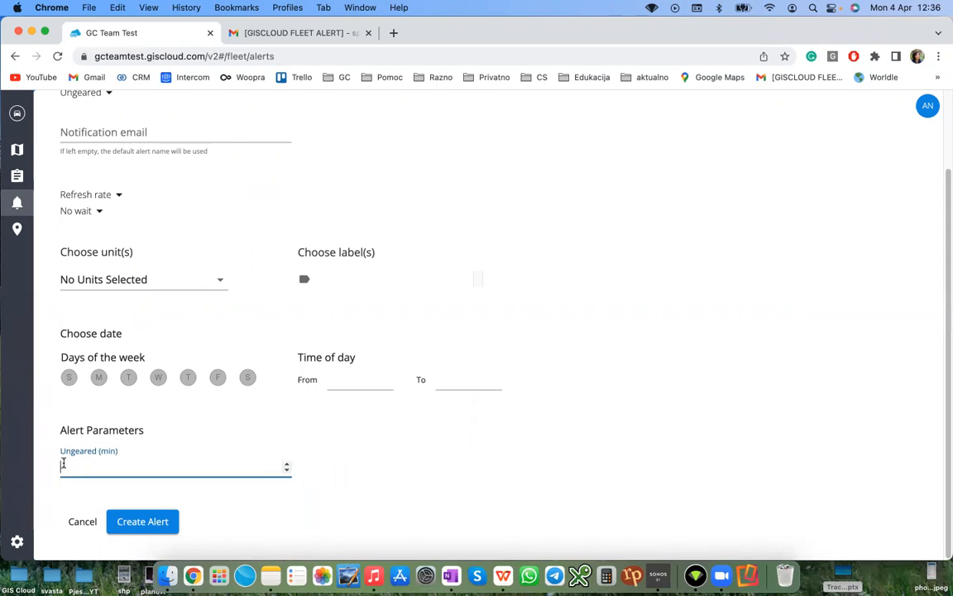
{"action": "type", "text": "10"}
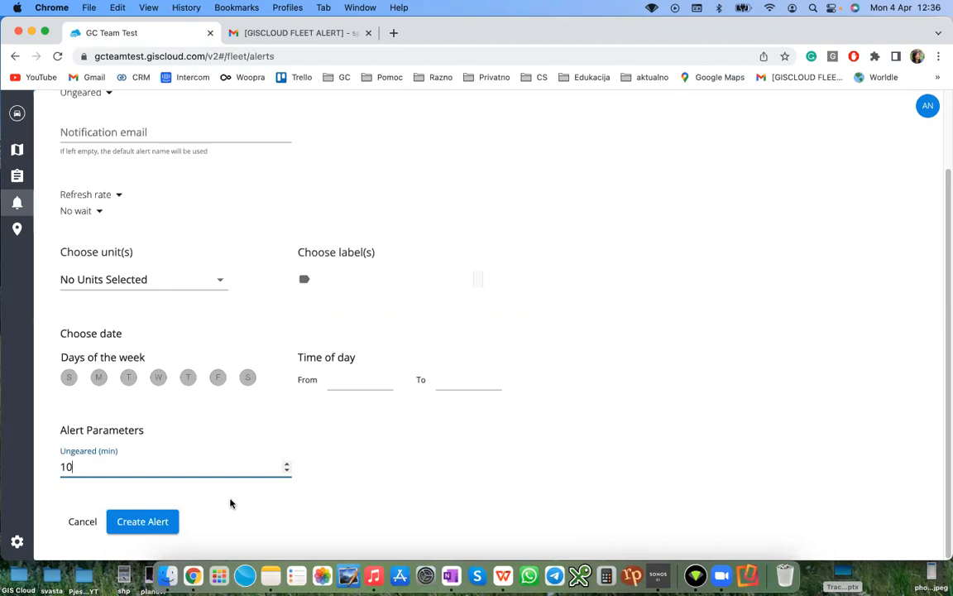
Step: Switch the alert type to Maintenance (date/odometer) and set its maintenance type to Registracija
{"action": "scroll", "coordinate": [207, 439], "scroll_direction": "up", "scroll_amount": 3}
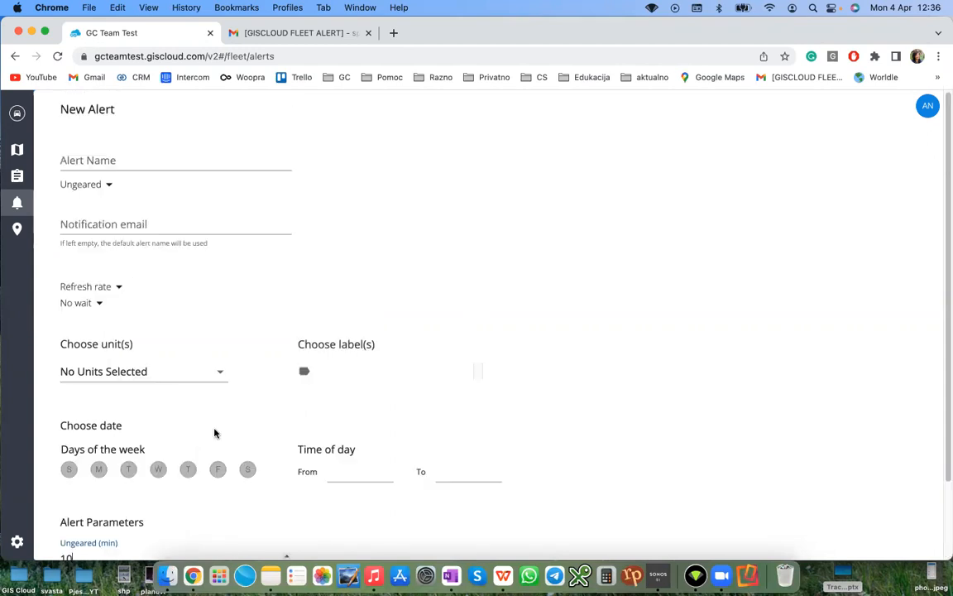
{"action": "left_click", "coordinate": [104, 185]}
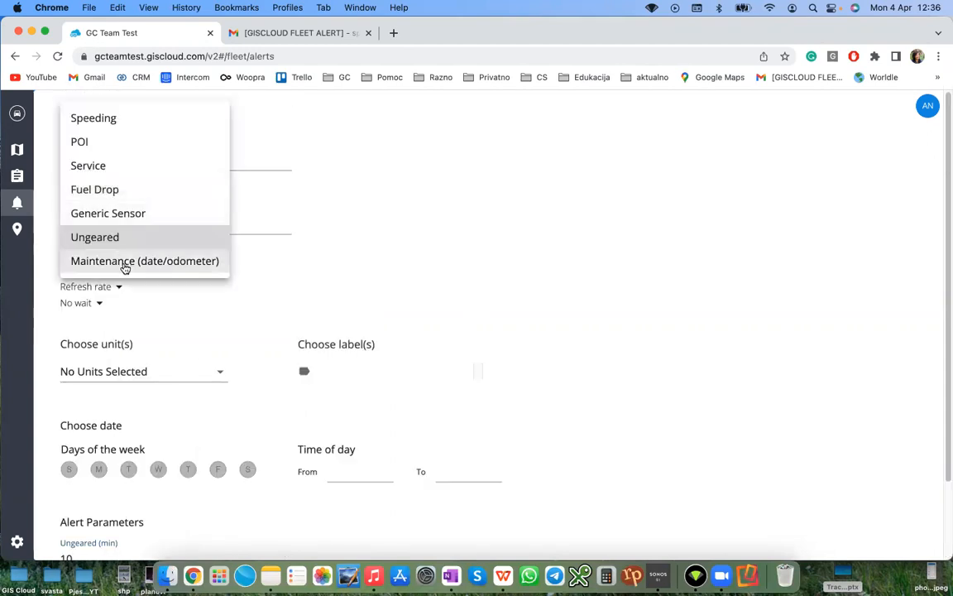
{"action": "left_click", "coordinate": [124, 264]}
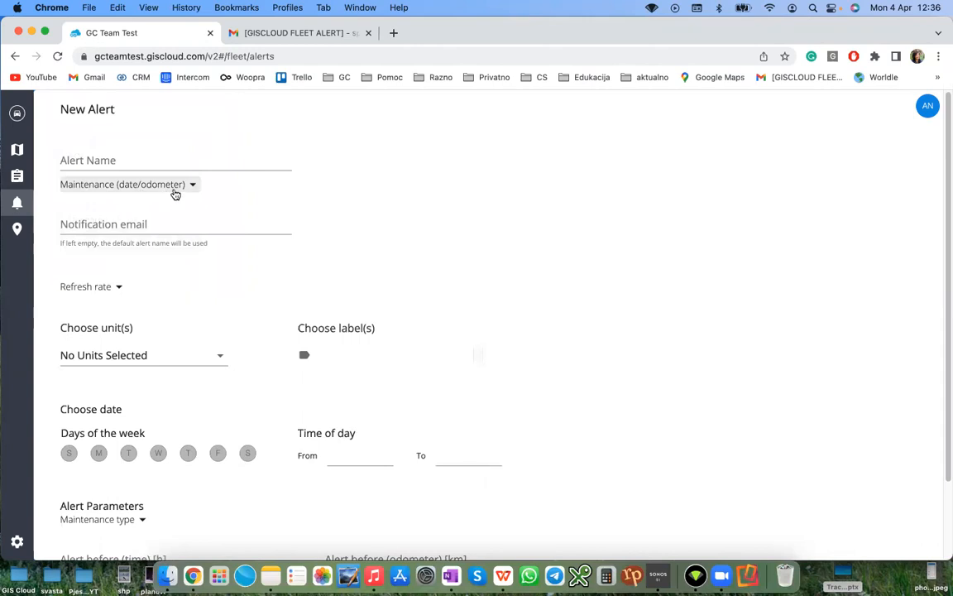
{"action": "scroll", "coordinate": [171, 320], "scroll_direction": "down", "scroll_amount": 3}
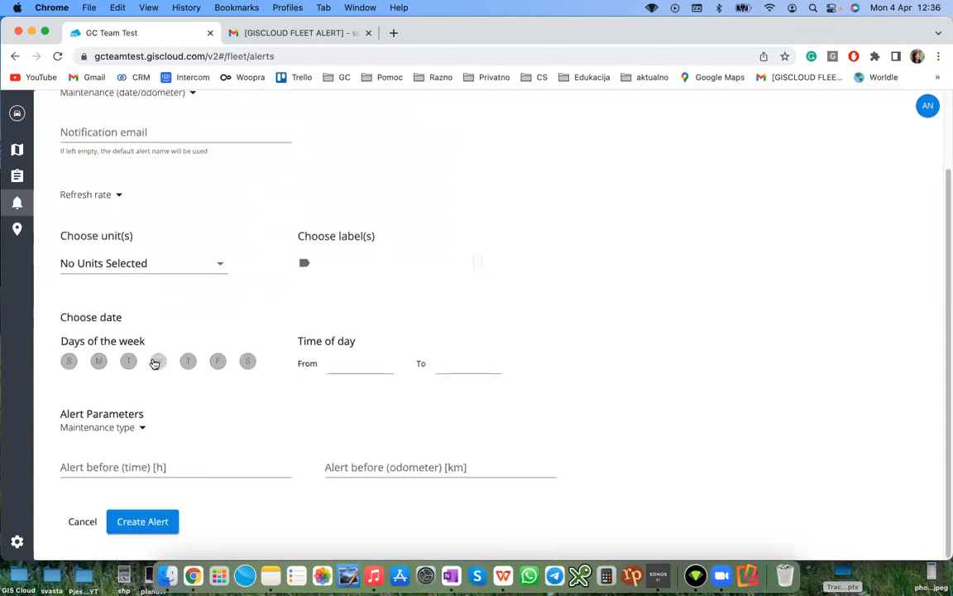
{"action": "left_click", "coordinate": [134, 428]}
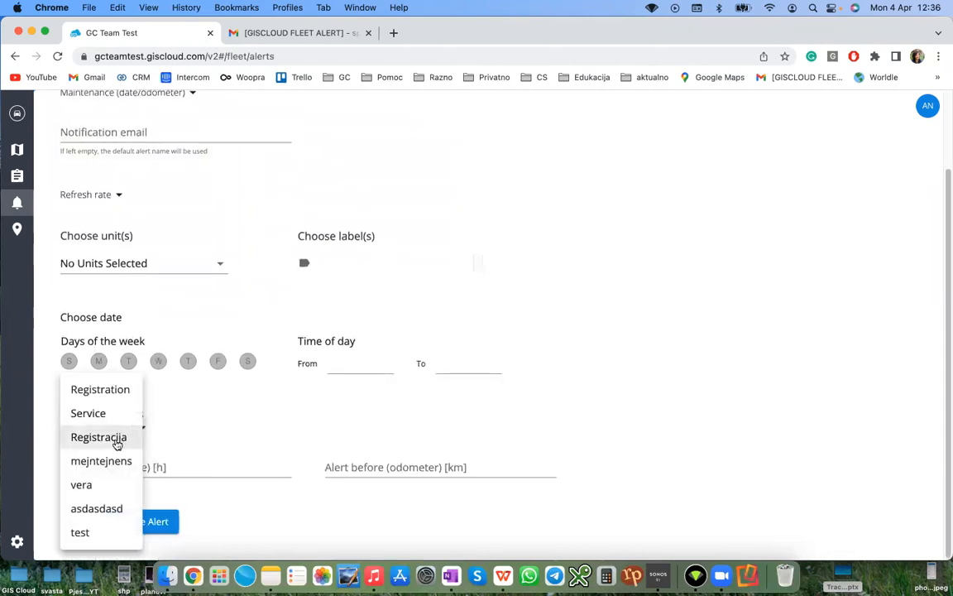
{"action": "left_click", "coordinate": [116, 444]}
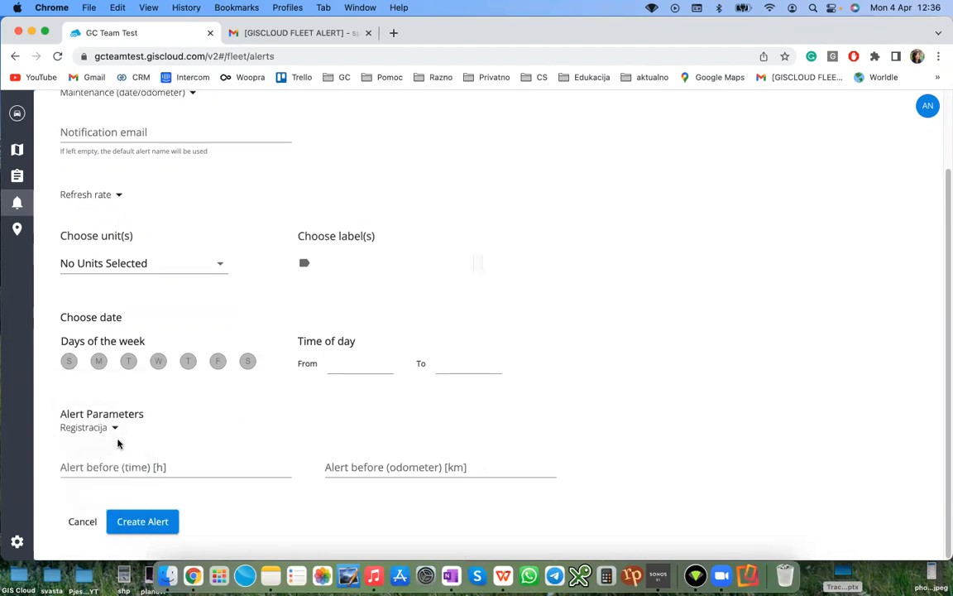
Step: Set the alert's maintenance type to Registration and its alert-before time to 24 hours
{"action": "left_click", "coordinate": [116, 430]}
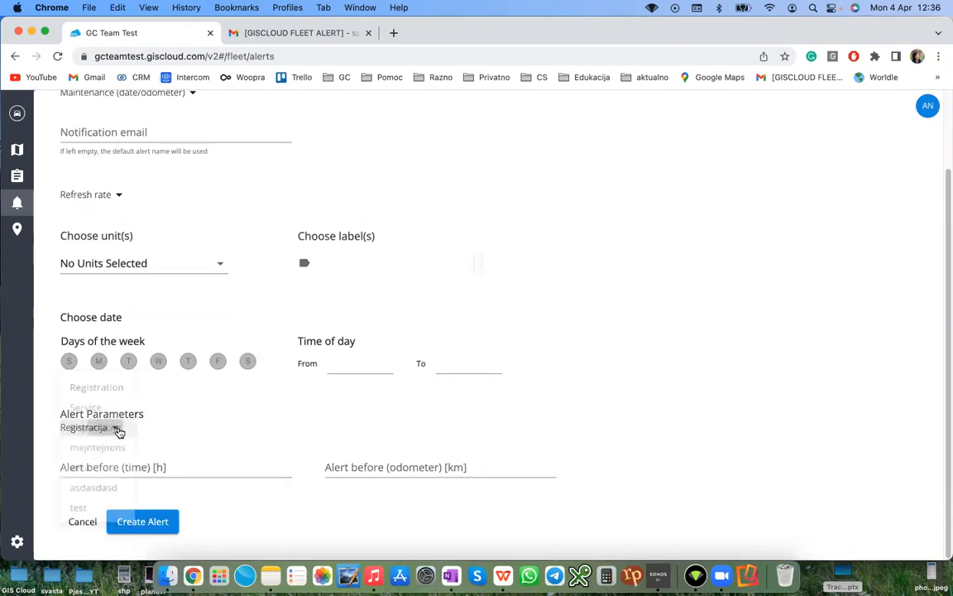
{"action": "left_click", "coordinate": [121, 383]}
{"action": "left_click", "coordinate": [146, 463]}
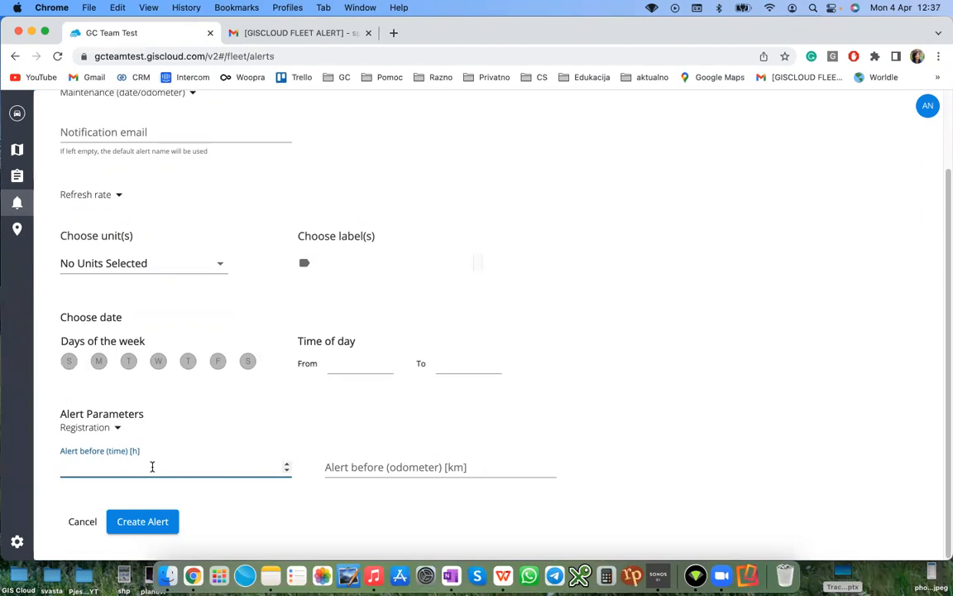
{"action": "type", "text": "24"}
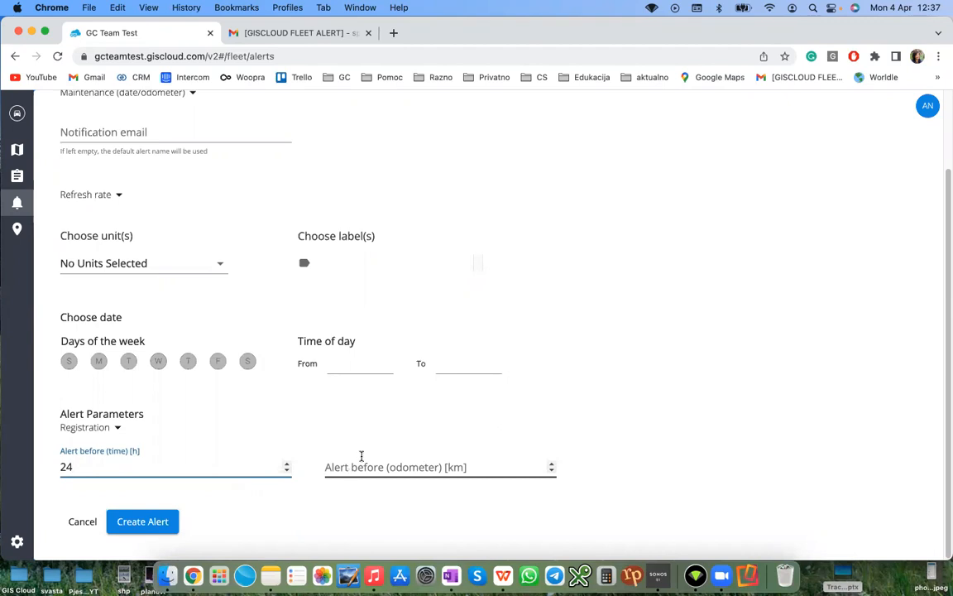
Step: Look over the maintenance alert form and close it without creating the alert
{"action": "scroll", "coordinate": [315, 419], "scroll_direction": "up", "scroll_amount": 2}
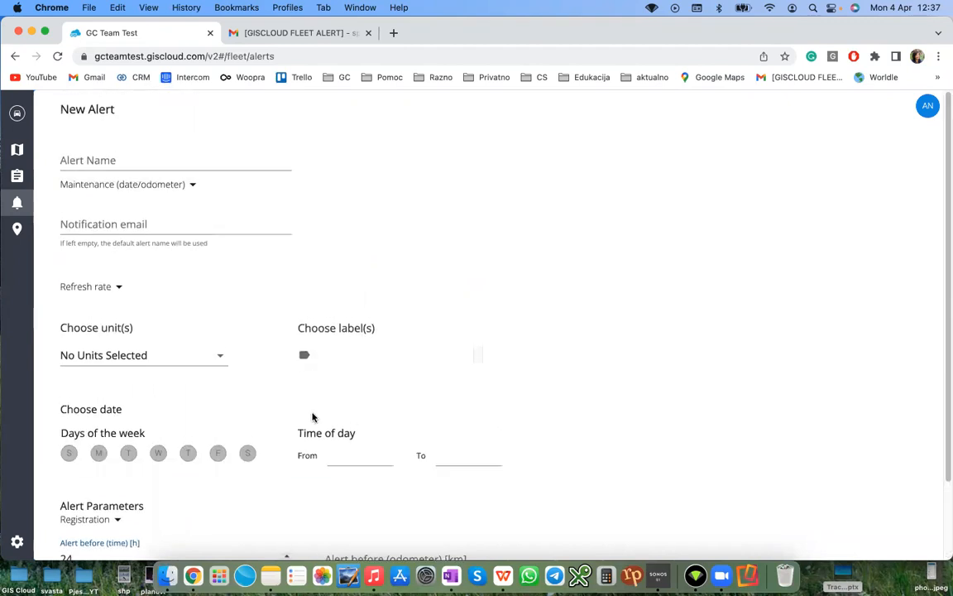
{"action": "scroll", "coordinate": [313, 418], "scroll_direction": "down", "scroll_amount": 2}
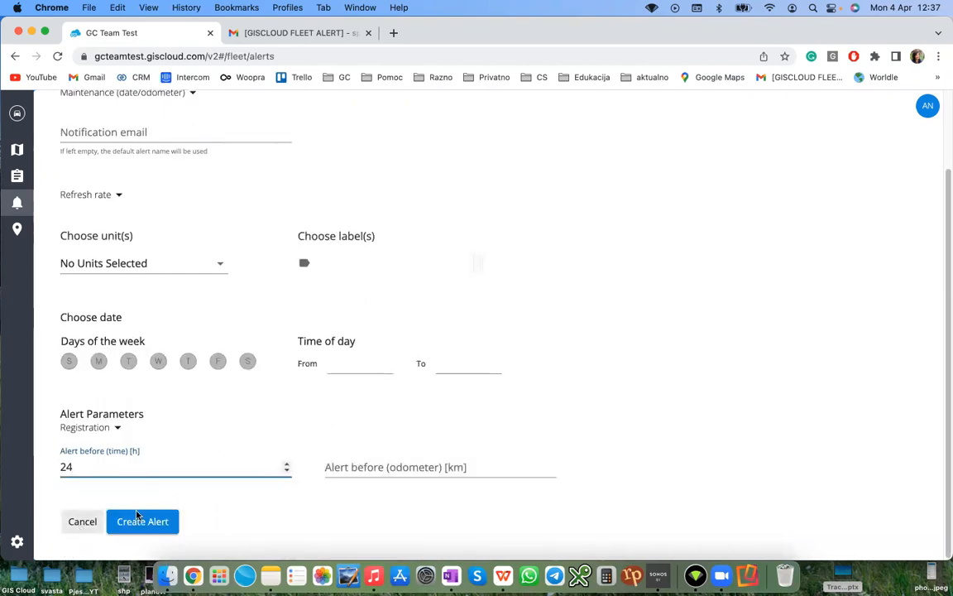
{"action": "scroll", "coordinate": [145, 505], "scroll_direction": "up", "scroll_amount": 2}
{"action": "scroll", "coordinate": [91, 496], "scroll_direction": "down", "scroll_amount": 2}
{"action": "left_click", "coordinate": [108, 516]}
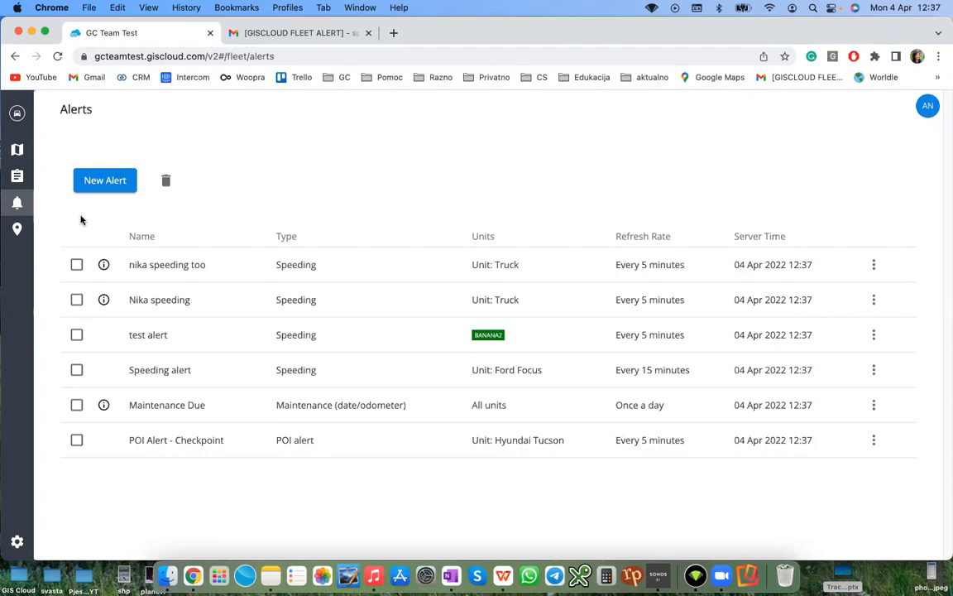
Step: Start a new standard report and look through its available unit and driver choices
{"action": "left_click", "coordinate": [17, 176]}
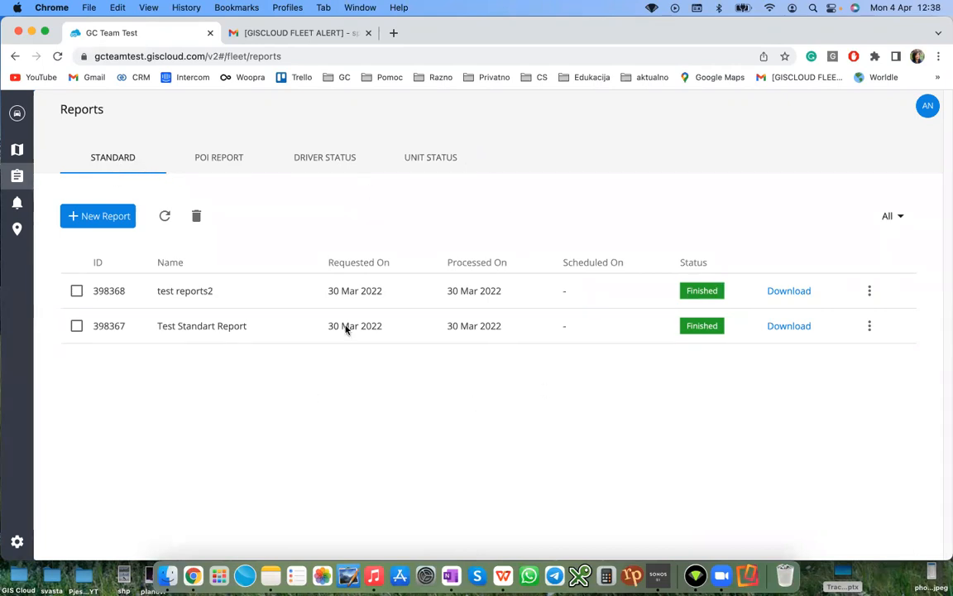
{"action": "left_click", "coordinate": [107, 217]}
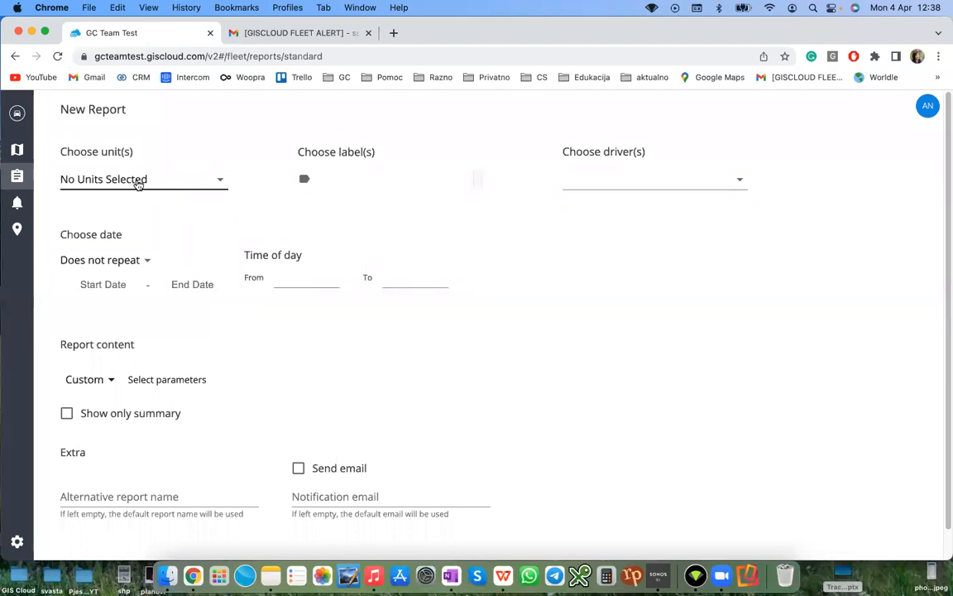
{"action": "left_click", "coordinate": [138, 184]}
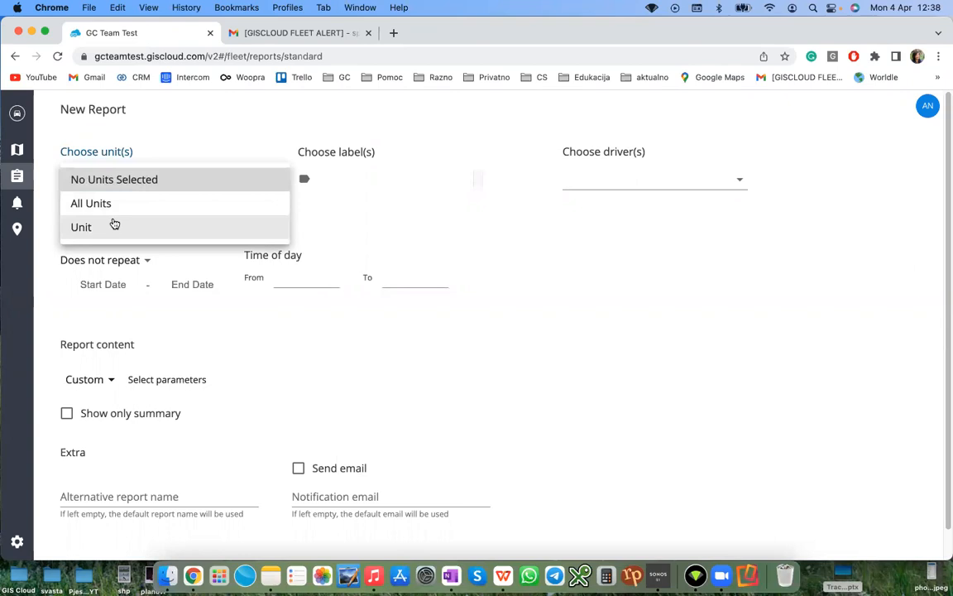
{"action": "left_click", "coordinate": [135, 231]}
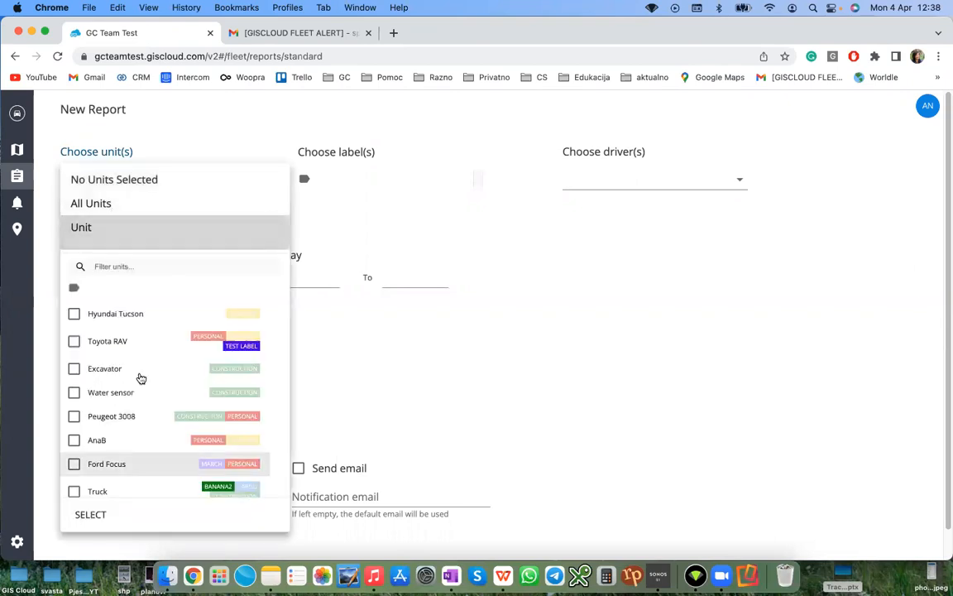
{"action": "left_click", "coordinate": [545, 245]}
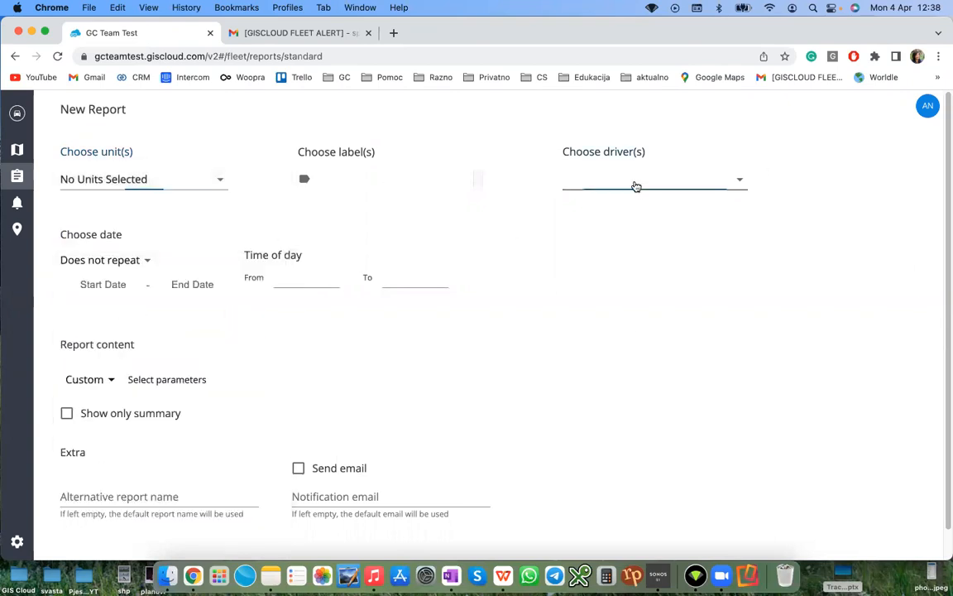
{"action": "left_click", "coordinate": [636, 186]}
{"action": "left_click", "coordinate": [521, 220]}
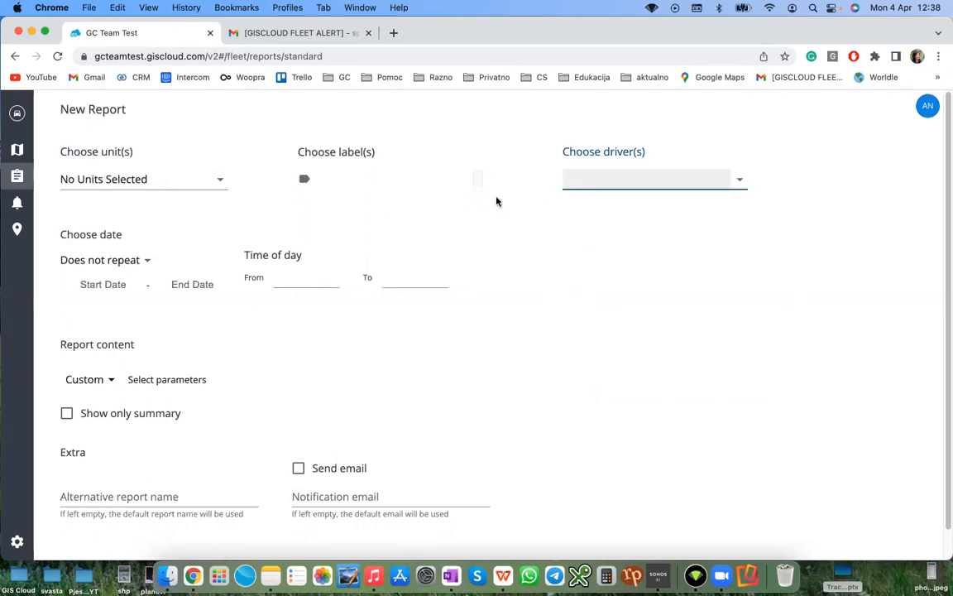
Step: Set the report to repeat weekly and exclude Sunday and Saturday from its days of the week
{"action": "left_click", "coordinate": [132, 263]}
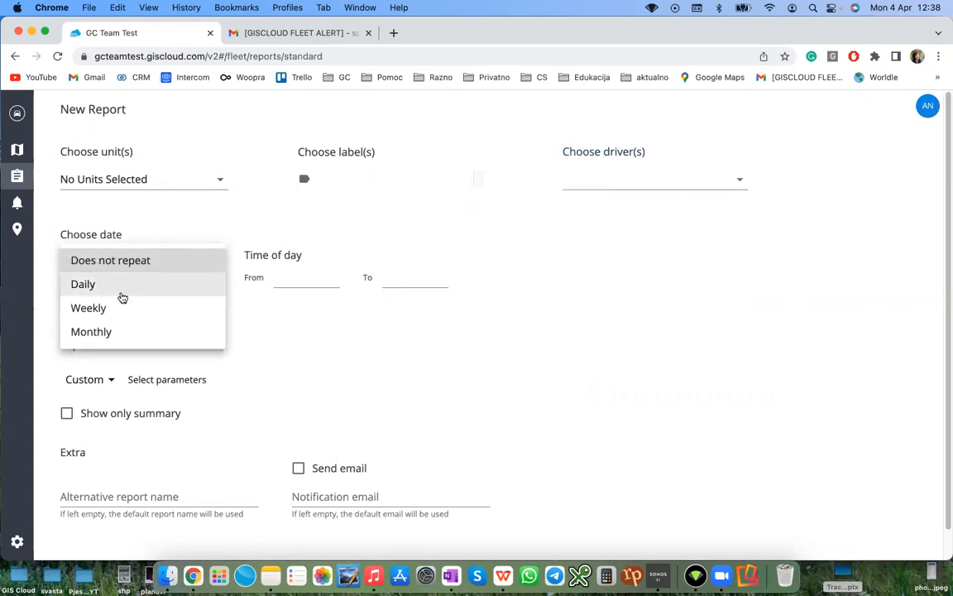
{"action": "left_click", "coordinate": [267, 284]}
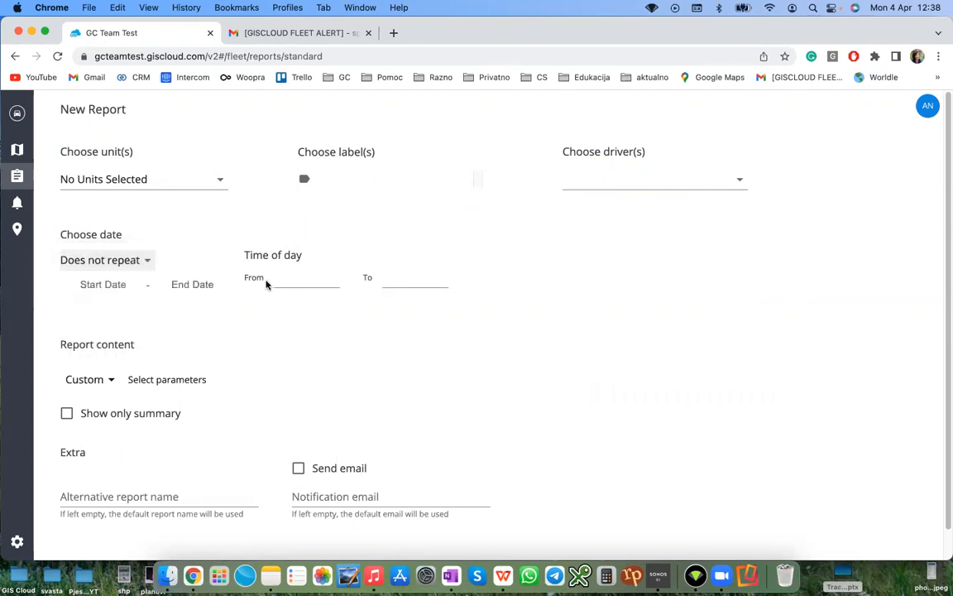
{"action": "left_click", "coordinate": [318, 277]}
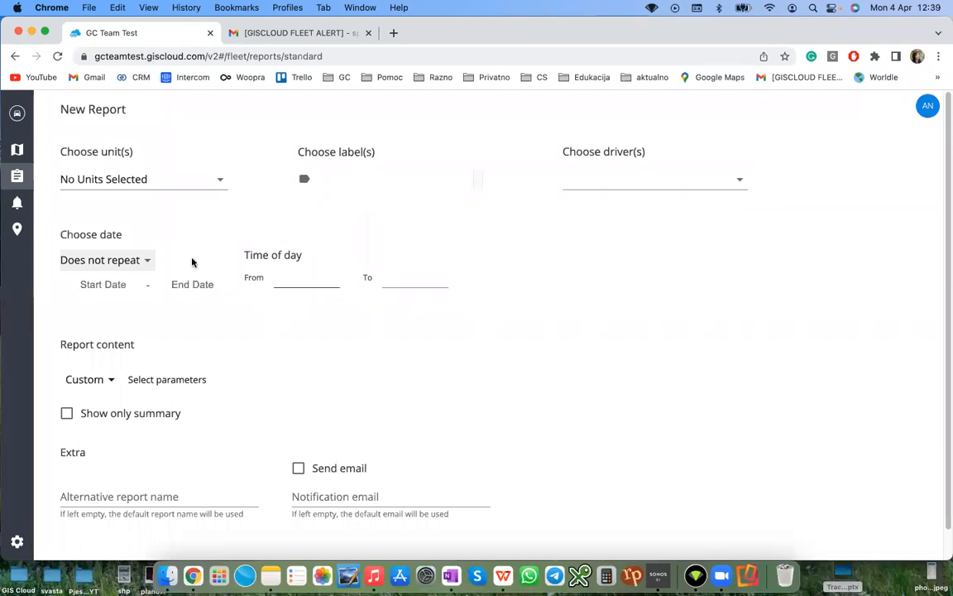
{"action": "left_click", "coordinate": [147, 263]}
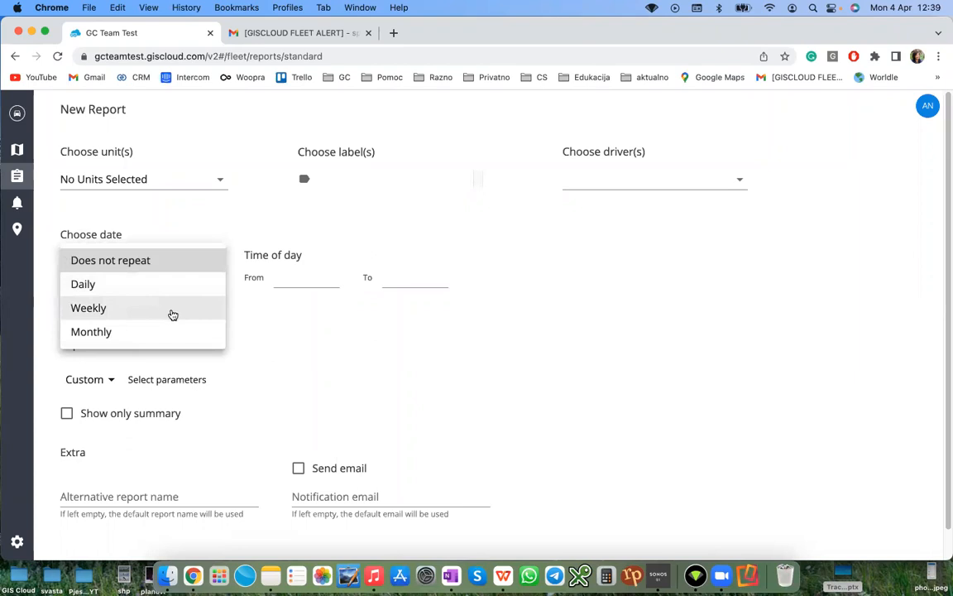
{"action": "left_click", "coordinate": [149, 305]}
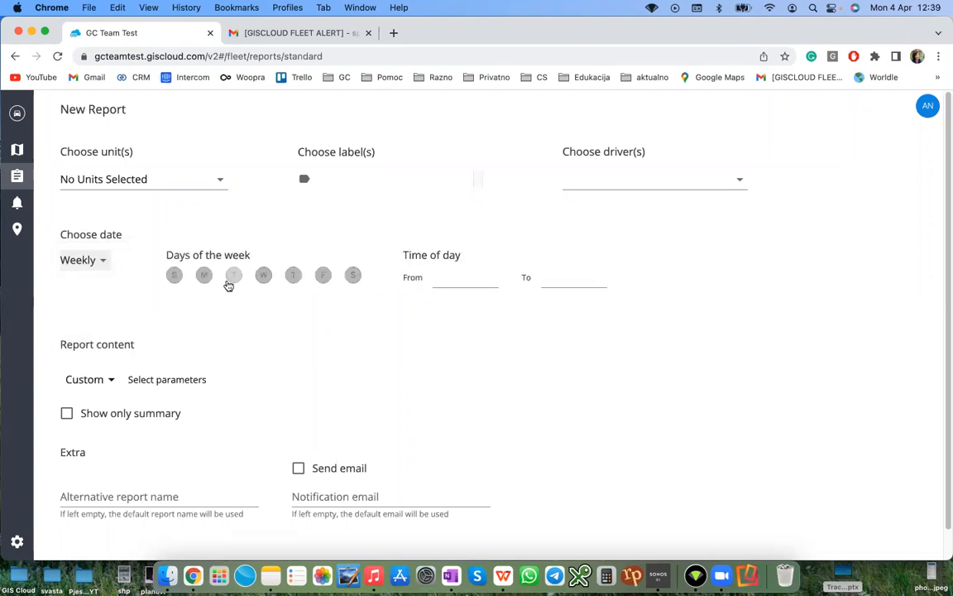
{"action": "left_click", "coordinate": [174, 275]}
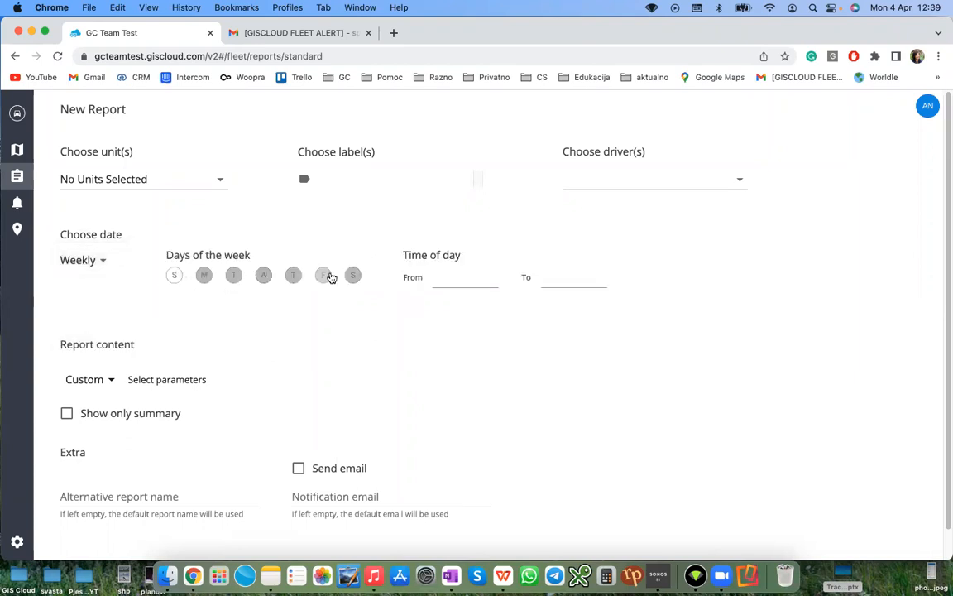
{"action": "left_click", "coordinate": [353, 276]}
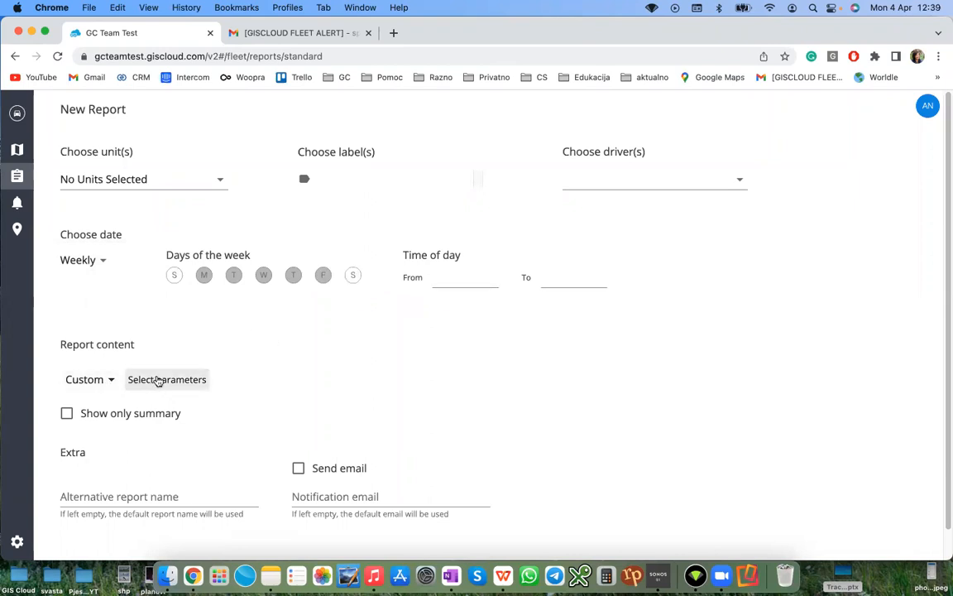
Step: Select the report parameters Length (Km), Drive time, Driver, POI (start), POI (end), Stop time and Maximum speed
{"action": "left_click", "coordinate": [155, 379]}
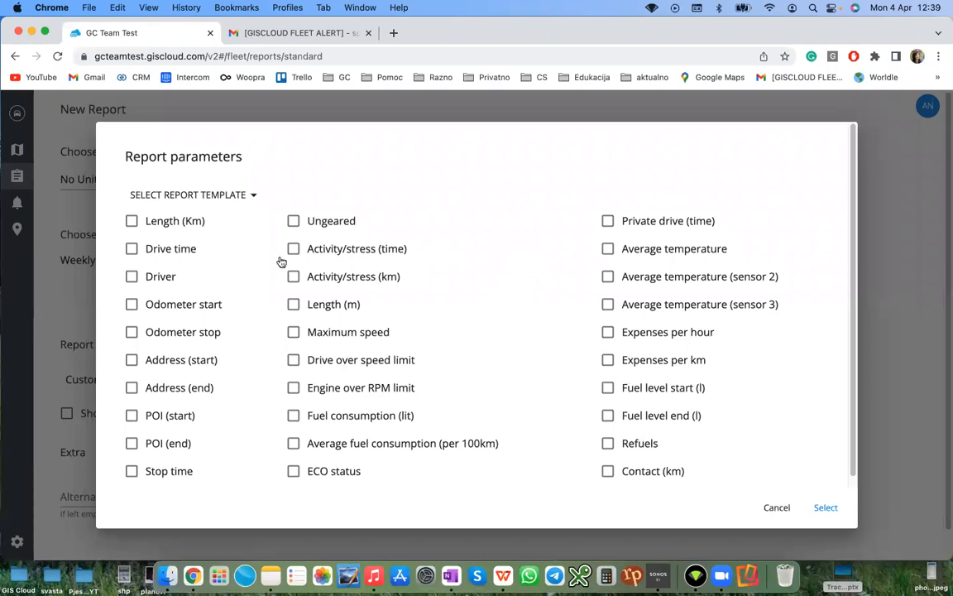
{"action": "left_click", "coordinate": [131, 223]}
{"action": "left_click", "coordinate": [132, 248]}
{"action": "left_click", "coordinate": [131, 277]}
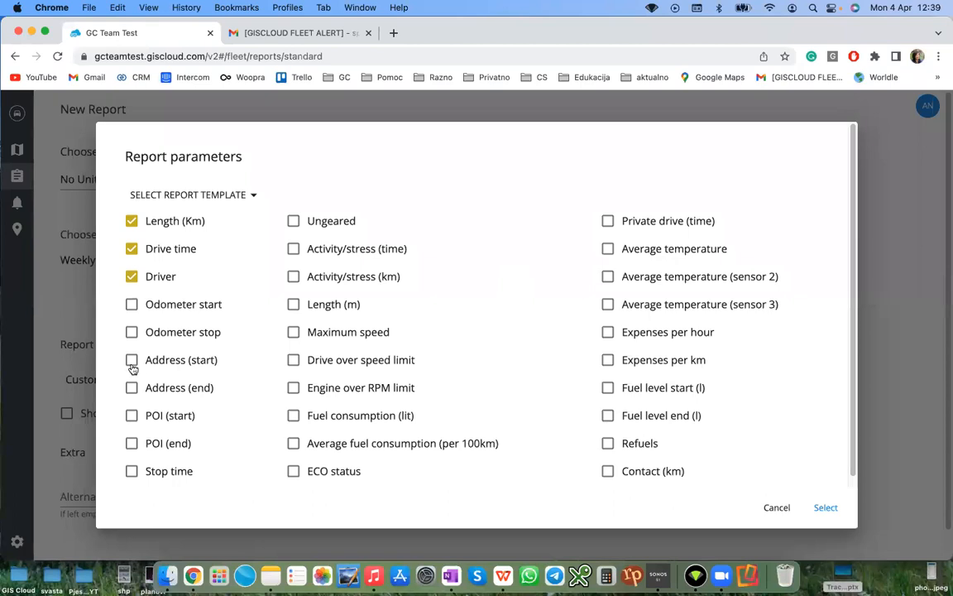
{"action": "left_click", "coordinate": [132, 415]}
{"action": "left_click", "coordinate": [131, 444]}
{"action": "left_click", "coordinate": [134, 472]}
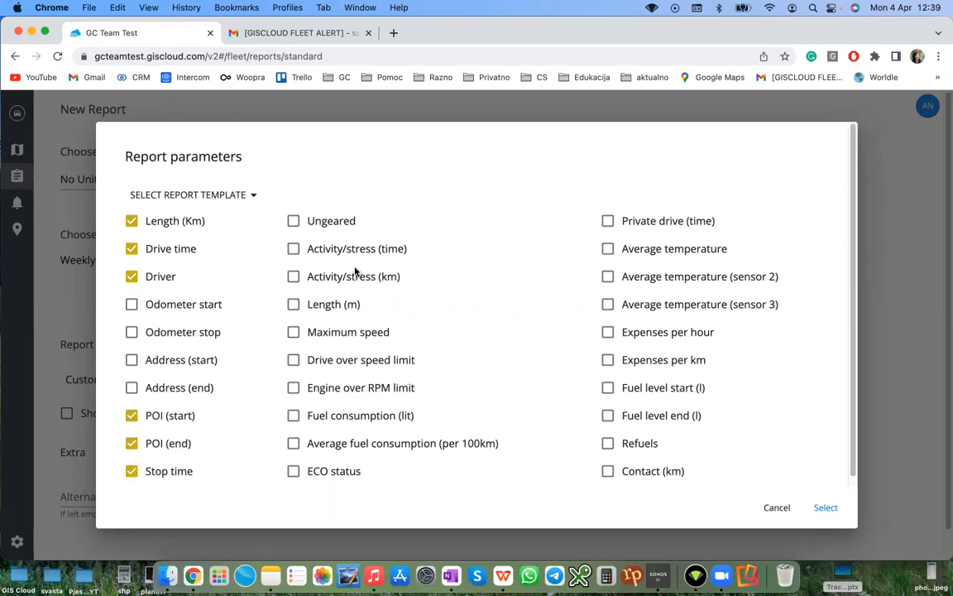
{"action": "left_click", "coordinate": [294, 332]}
{"action": "left_click", "coordinate": [828, 508]}
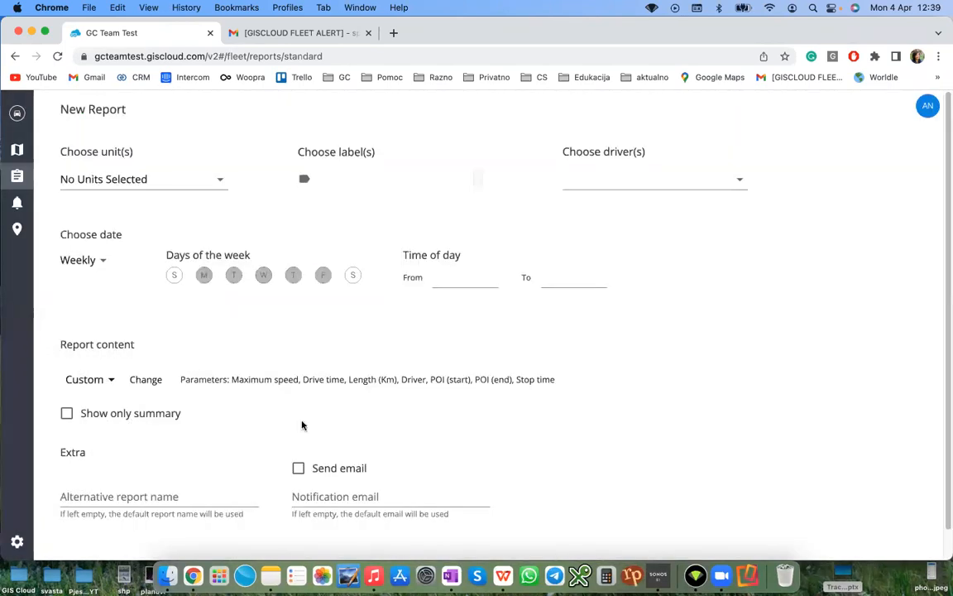
Step: Give the report the alternative name "report 1" and enable sending it by email
{"action": "scroll", "coordinate": [142, 501], "scroll_direction": "down", "scroll_amount": 1}
{"action": "left_click", "coordinate": [130, 492]}
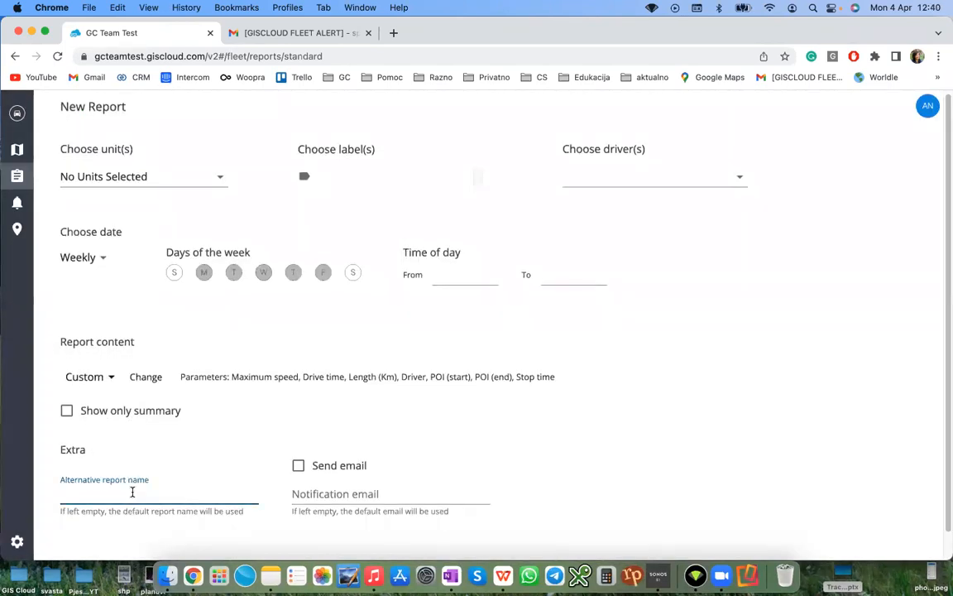
{"action": "type", "text": "res"}
{"action": "type", "text": "port 1"}
{"action": "left_click", "coordinate": [529, 437]}
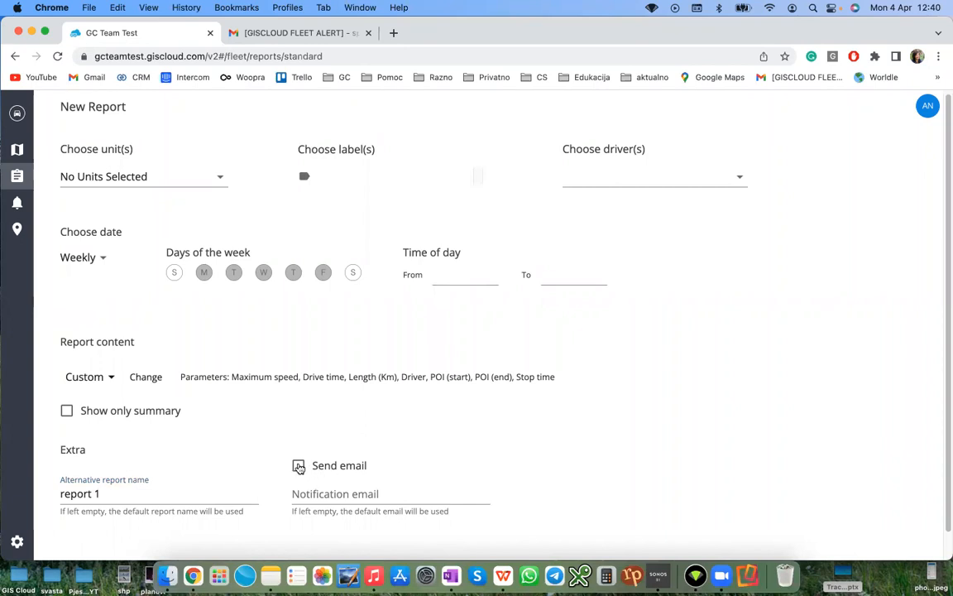
{"action": "left_click", "coordinate": [300, 466]}
Step: Choose the Water sensor unit for the report, create it, and return to the reports list
{"action": "scroll", "coordinate": [372, 485], "scroll_direction": "down", "scroll_amount": 1}
{"action": "scroll", "coordinate": [372, 484], "scroll_direction": "down", "scroll_amount": 2}
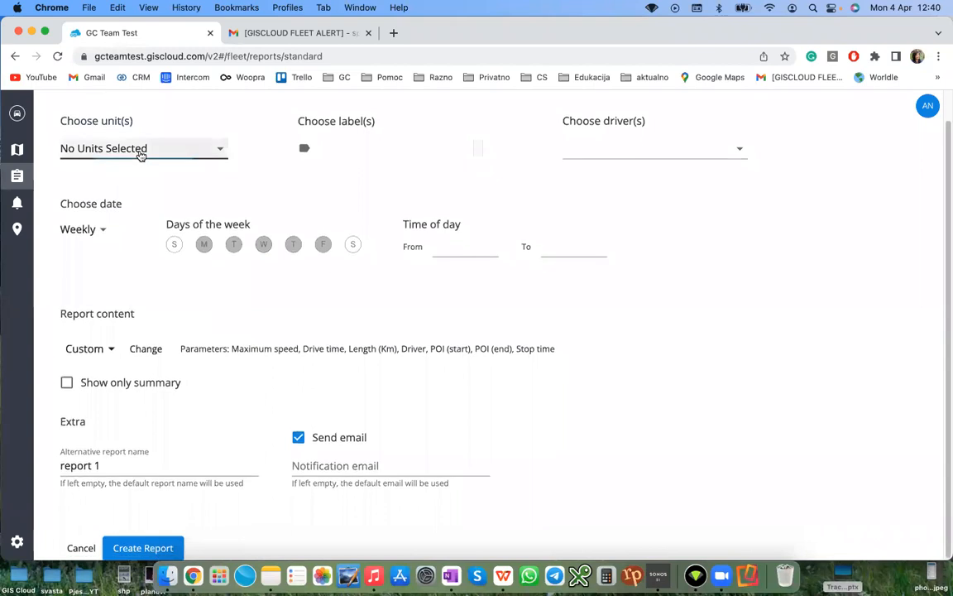
{"action": "left_click", "coordinate": [98, 148]}
{"action": "left_click", "coordinate": [99, 198]}
{"action": "left_click", "coordinate": [74, 361]}
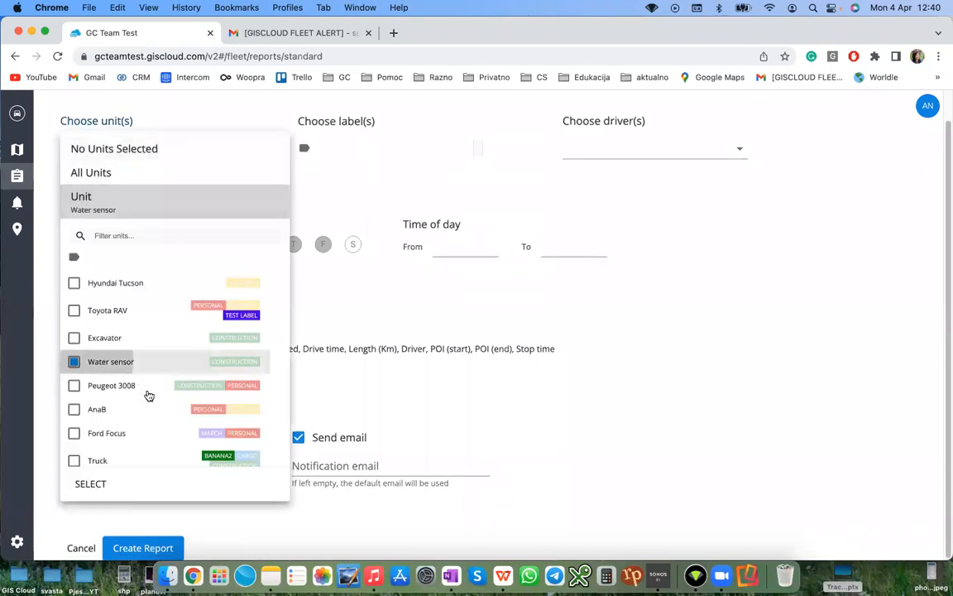
{"action": "left_click", "coordinate": [609, 377]}
{"action": "left_click", "coordinate": [143, 547]}
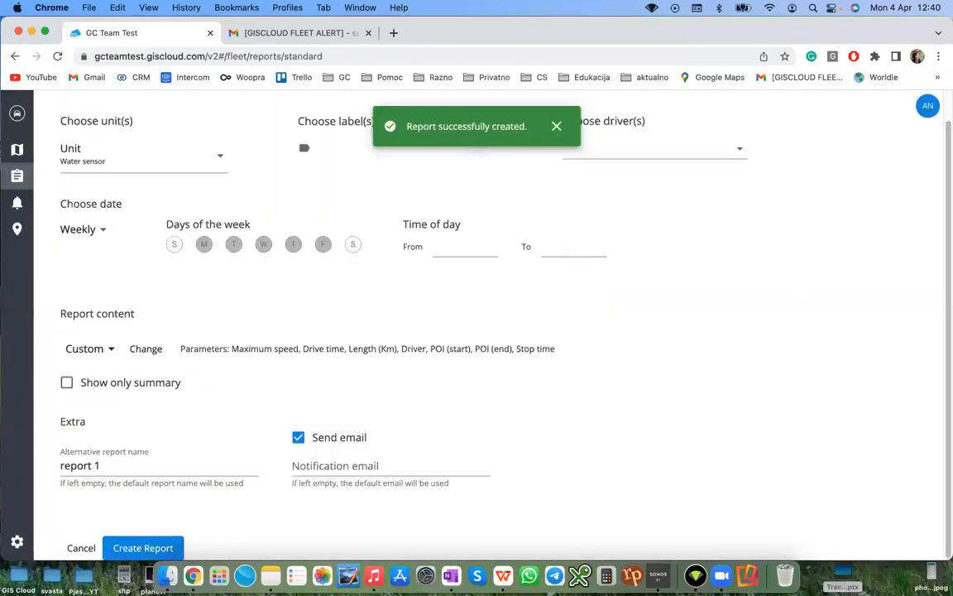
{"action": "left_click", "coordinate": [79, 548]}
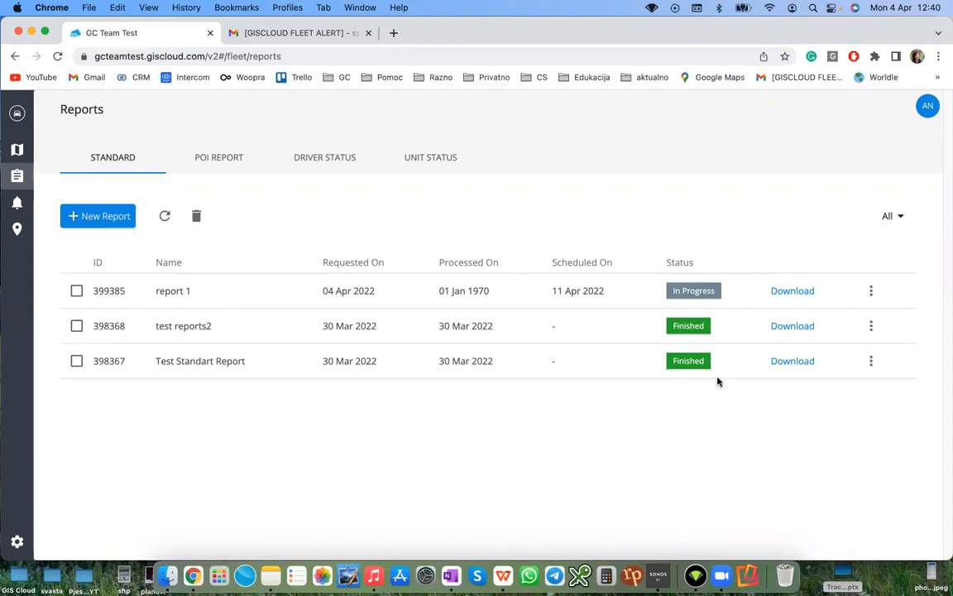
Step: Download Test Standart Report to the Desktop and examine its trip columns in WPS Office before returning to the reports list
{"action": "left_click", "coordinate": [790, 373]}
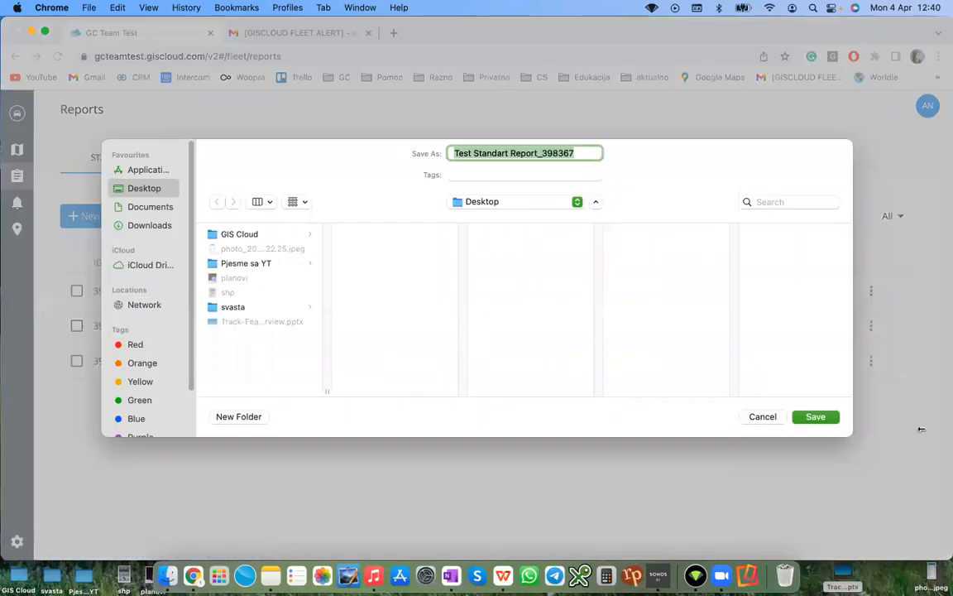
{"action": "left_click", "coordinate": [825, 421]}
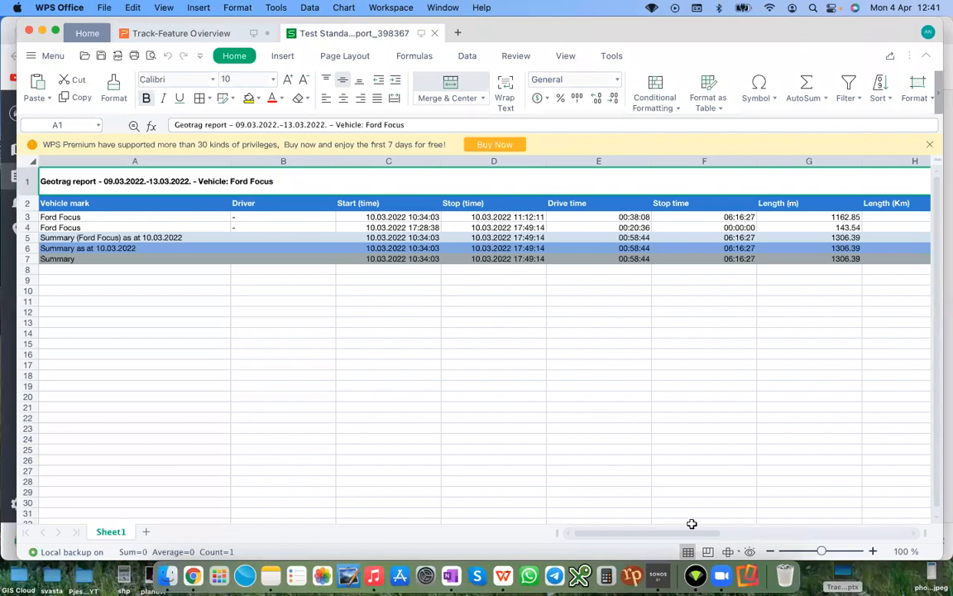
{"action": "scroll", "coordinate": [642, 535], "scroll_direction": "right", "scroll_amount": 1}
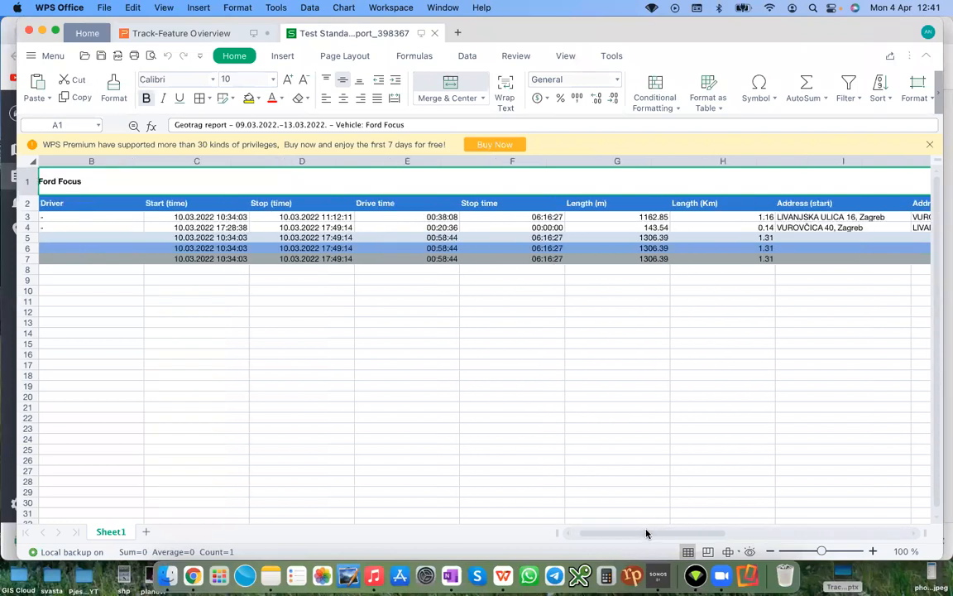
{"action": "left_click_drag", "start_coordinate": [650, 532], "coordinate": [716, 517]}
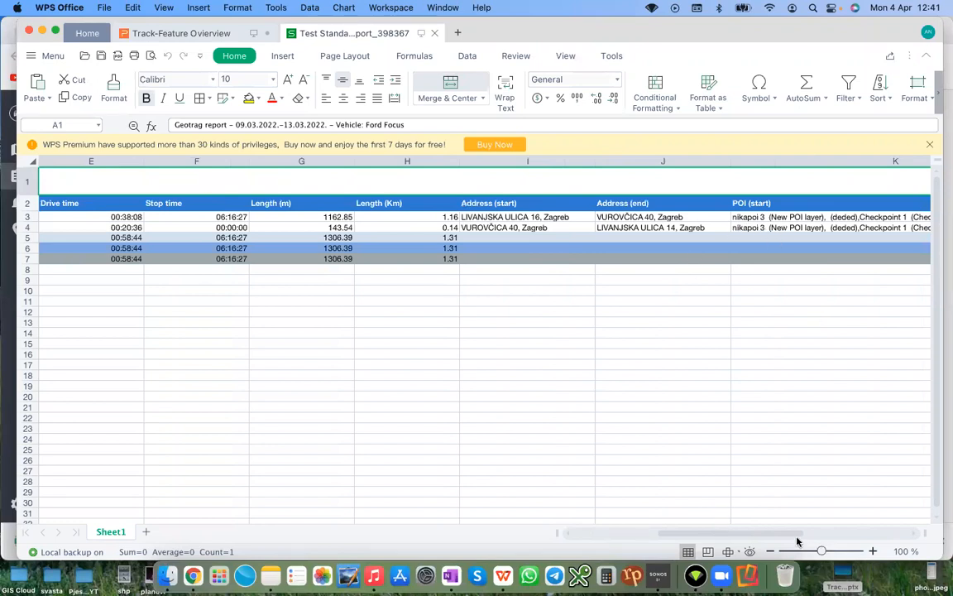
{"action": "left_click_drag", "start_coordinate": [796, 535], "coordinate": [801, 533]}
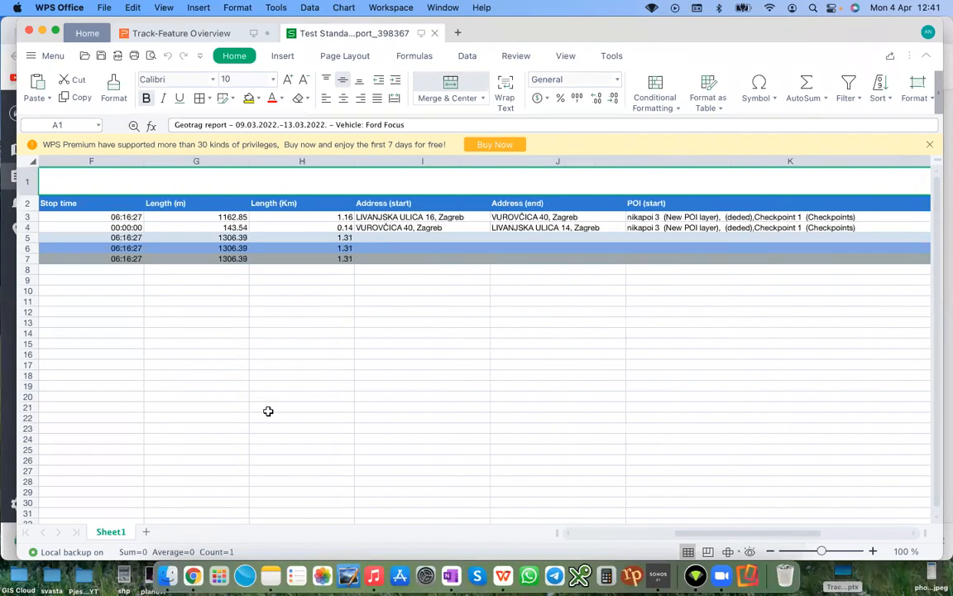
{"action": "left_click", "coordinate": [14, 459]}
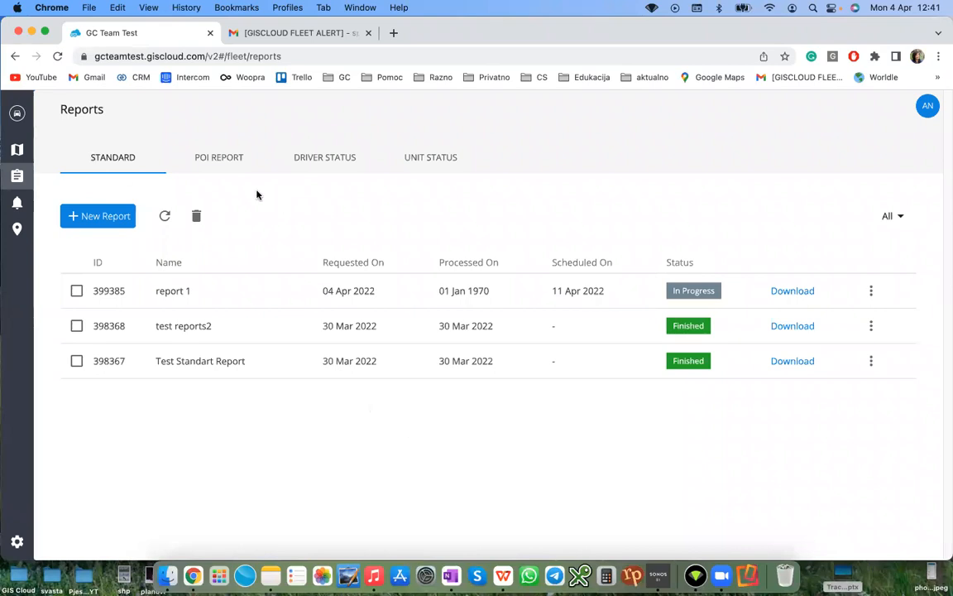
Step: Start a new POI report for the Toyota RAV unit, using webinar test as the POI layer
{"action": "left_click", "coordinate": [217, 159]}
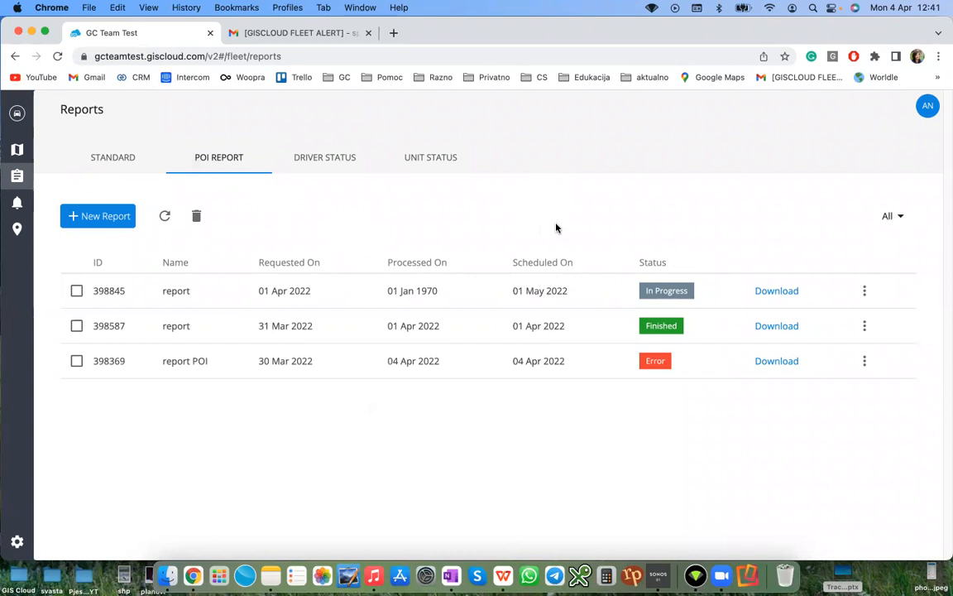
{"action": "left_click", "coordinate": [106, 217]}
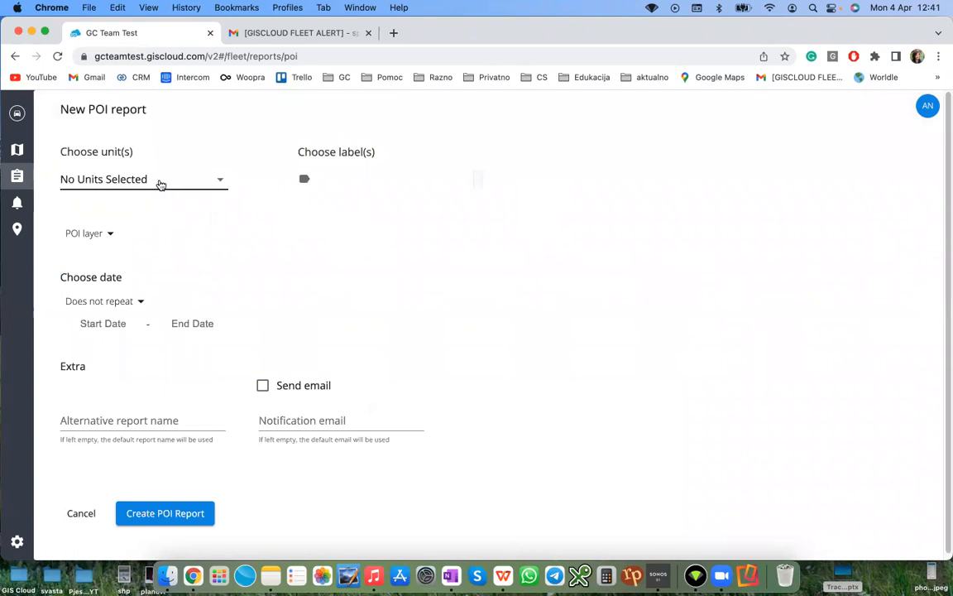
{"action": "left_click", "coordinate": [137, 180]}
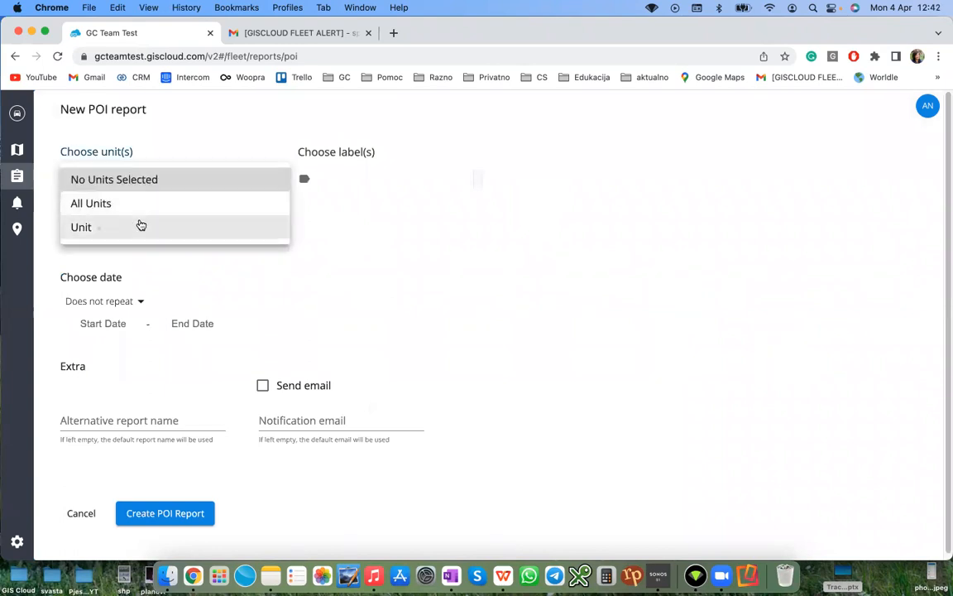
{"action": "left_click", "coordinate": [141, 225]}
{"action": "left_click", "coordinate": [110, 340]}
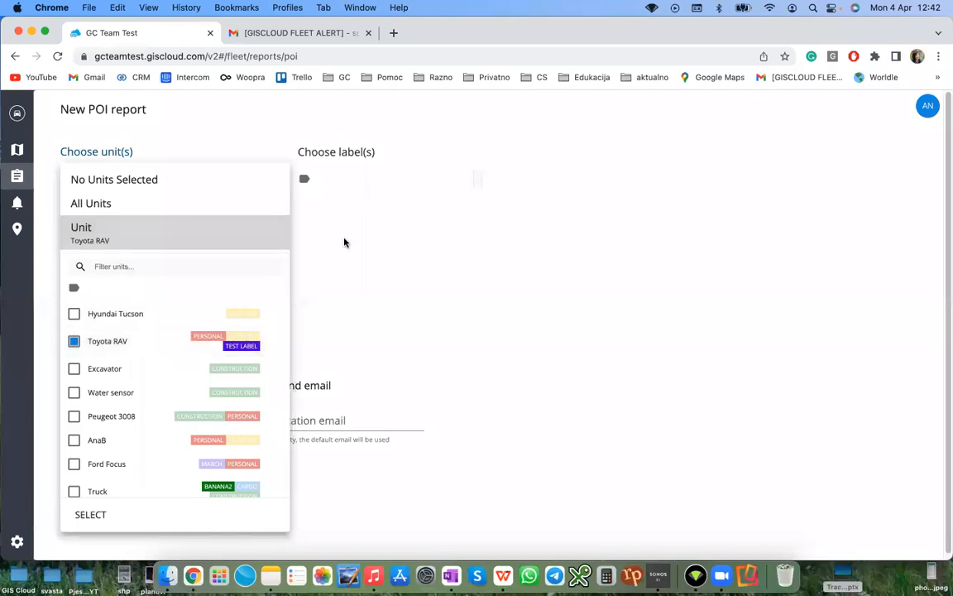
{"action": "left_click", "coordinate": [345, 242]}
{"action": "left_click", "coordinate": [98, 239]}
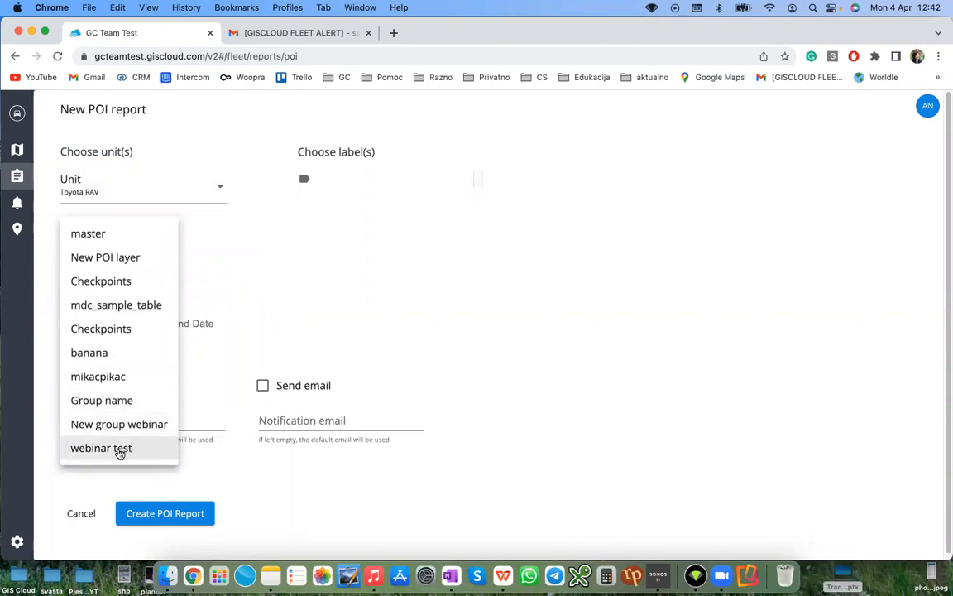
{"action": "left_click", "coordinate": [120, 451]}
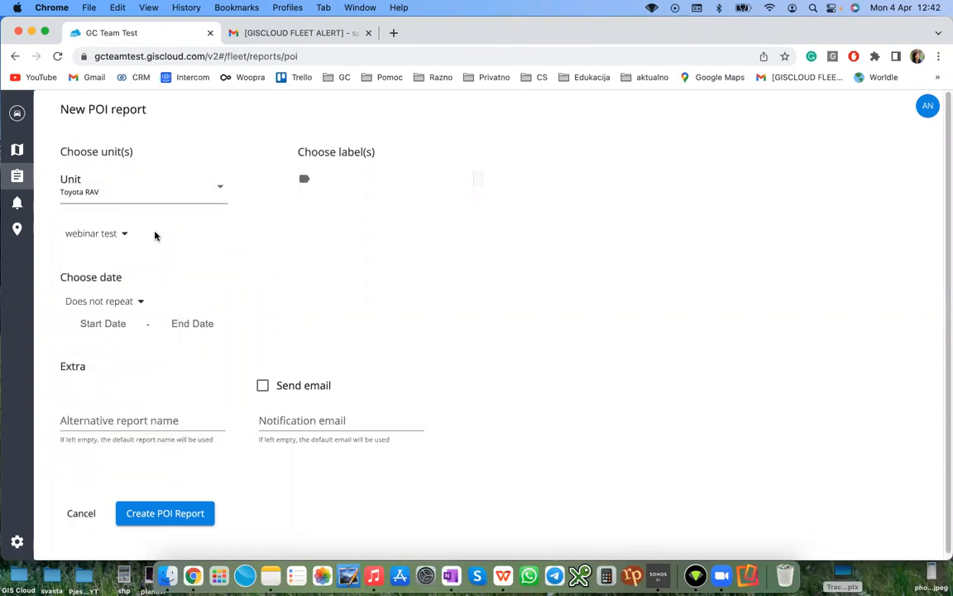
Step: Set the POI report to repeat weekly, give it the alternative name "test" and create it
{"action": "left_click", "coordinate": [138, 301]}
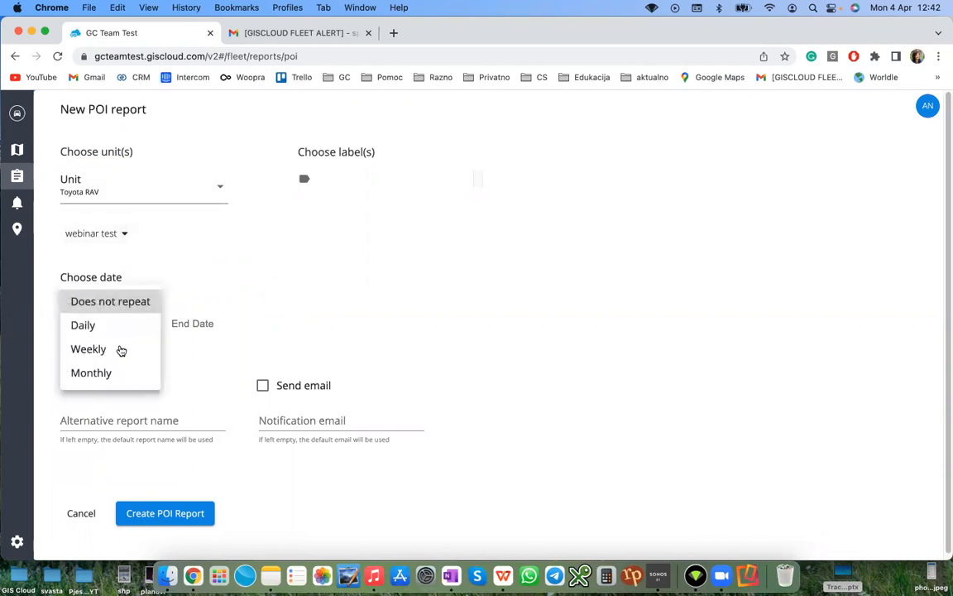
{"action": "left_click", "coordinate": [142, 348]}
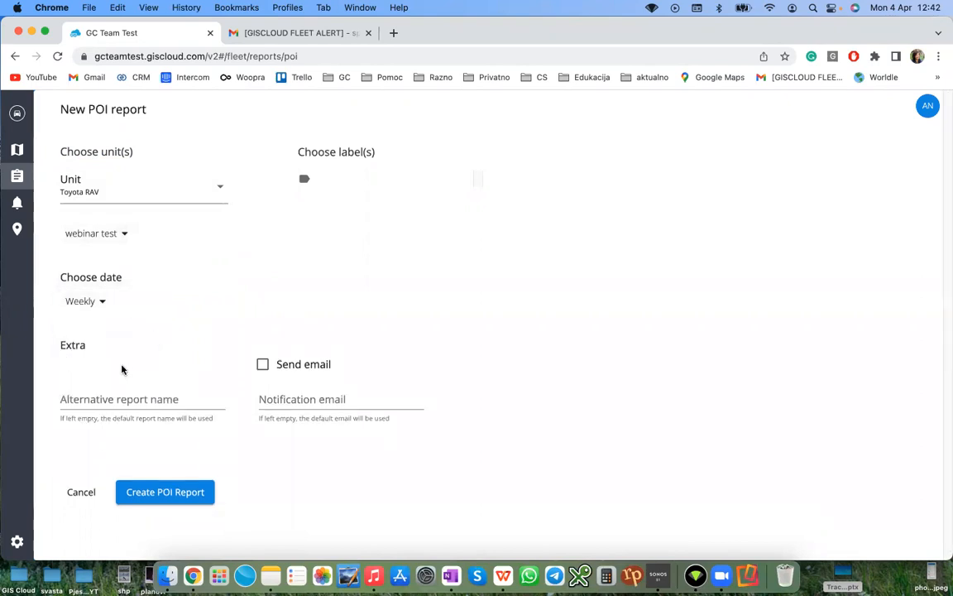
{"action": "left_click", "coordinate": [139, 398]}
{"action": "type", "text": "test"}
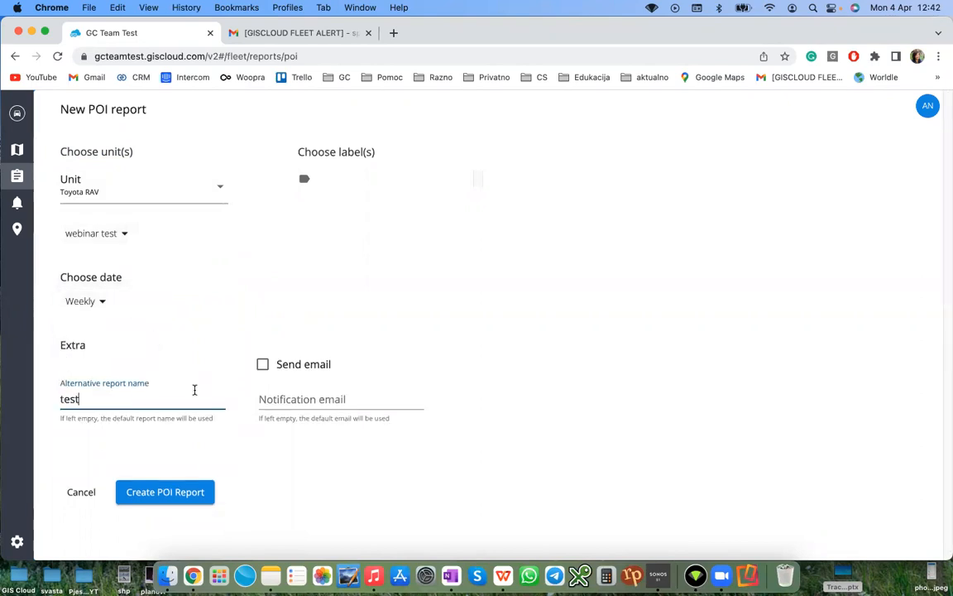
{"action": "left_click", "coordinate": [177, 499]}
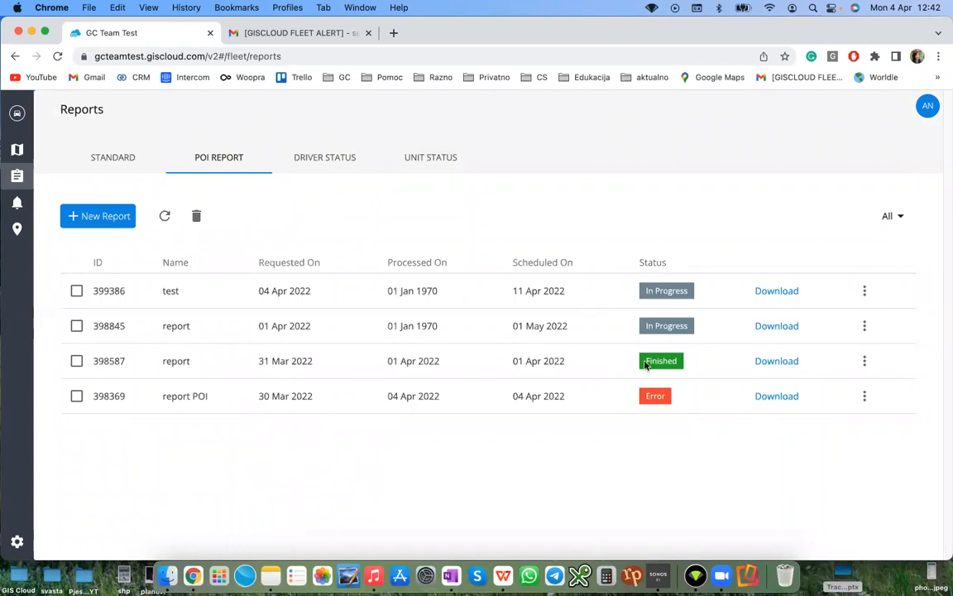
Step: Download the finished POI report requested on 31 Mar 2022 to the Desktop and examine it in WPS Office before returning to the reports list
{"action": "left_click", "coordinate": [781, 364]}
{"action": "left_click", "coordinate": [815, 416]}
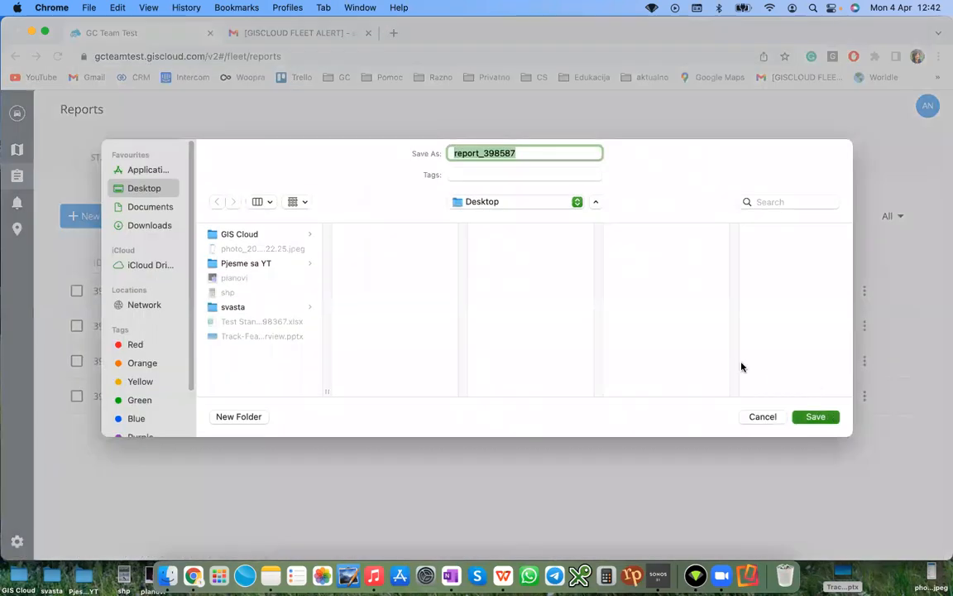
{"action": "left_click", "coordinate": [73, 553]}
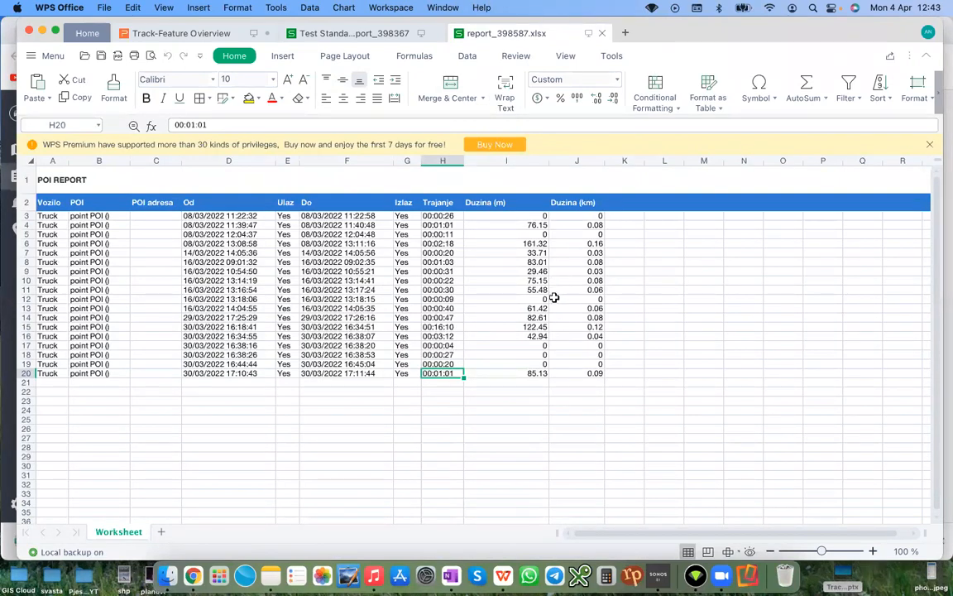
{"action": "left_click", "coordinate": [5, 327]}
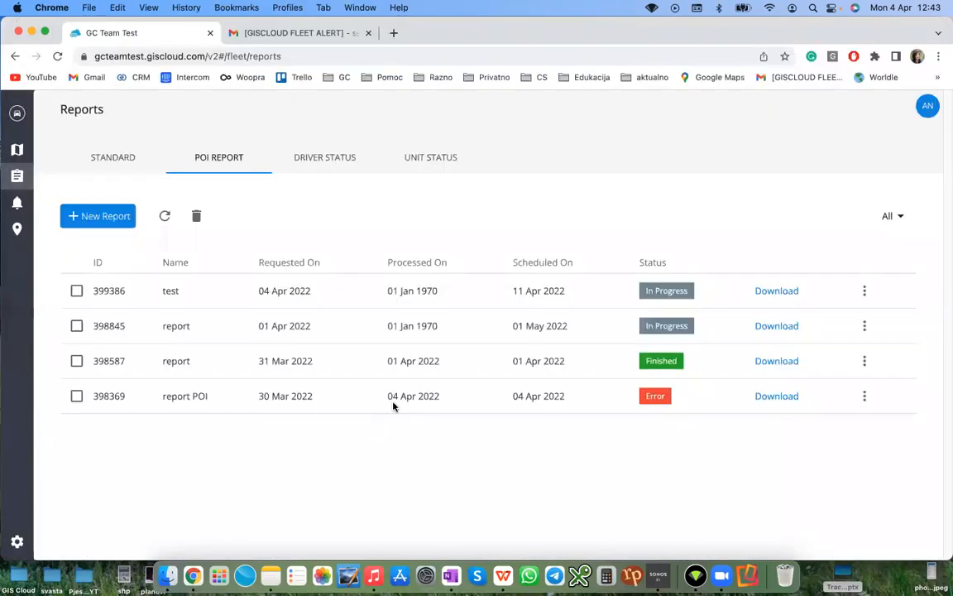
Step: Create a driver status report with the alternative name "test1" and email sending enabled
{"action": "left_click", "coordinate": [335, 163]}
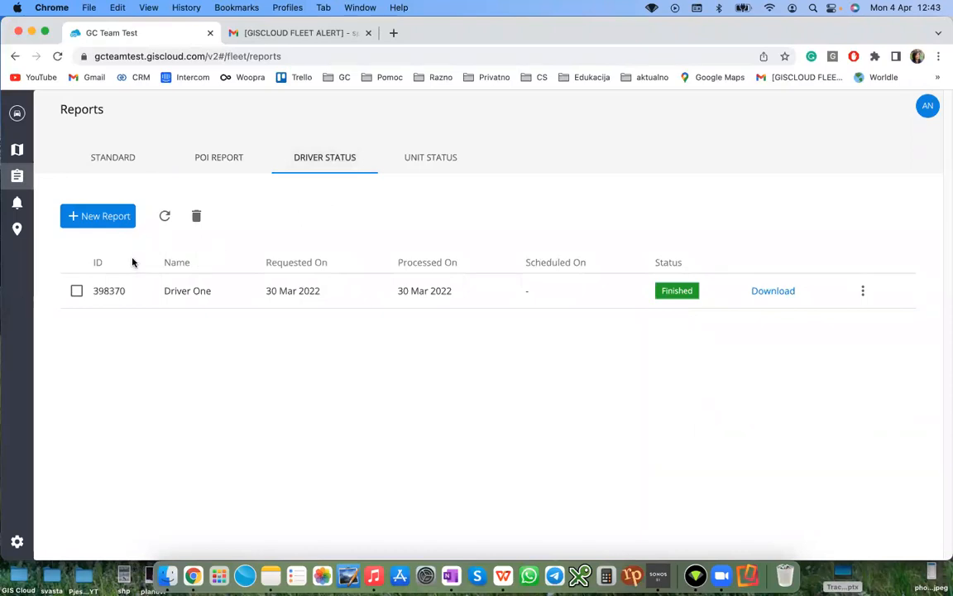
{"action": "left_click", "coordinate": [107, 217]}
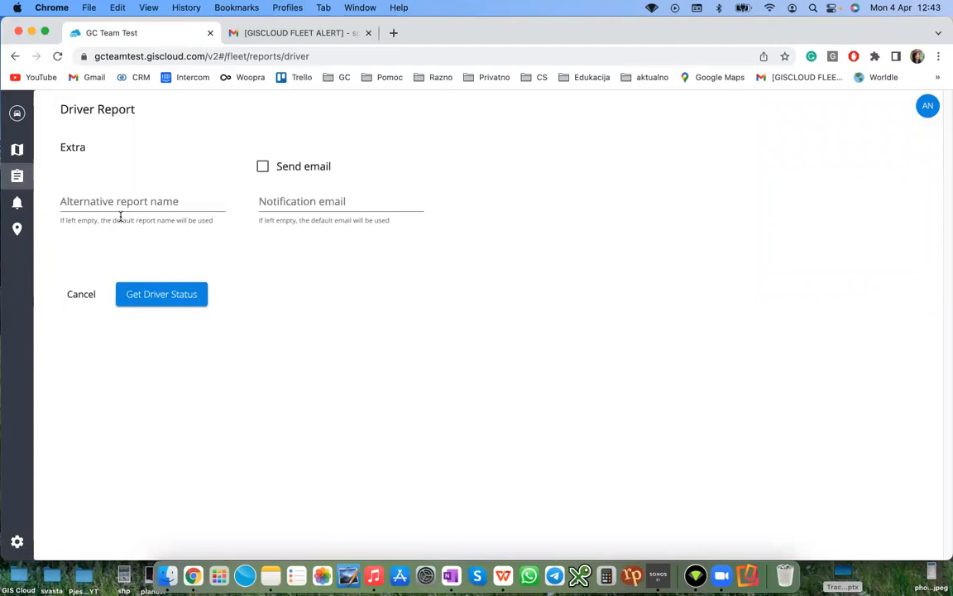
{"action": "left_click", "coordinate": [130, 203]}
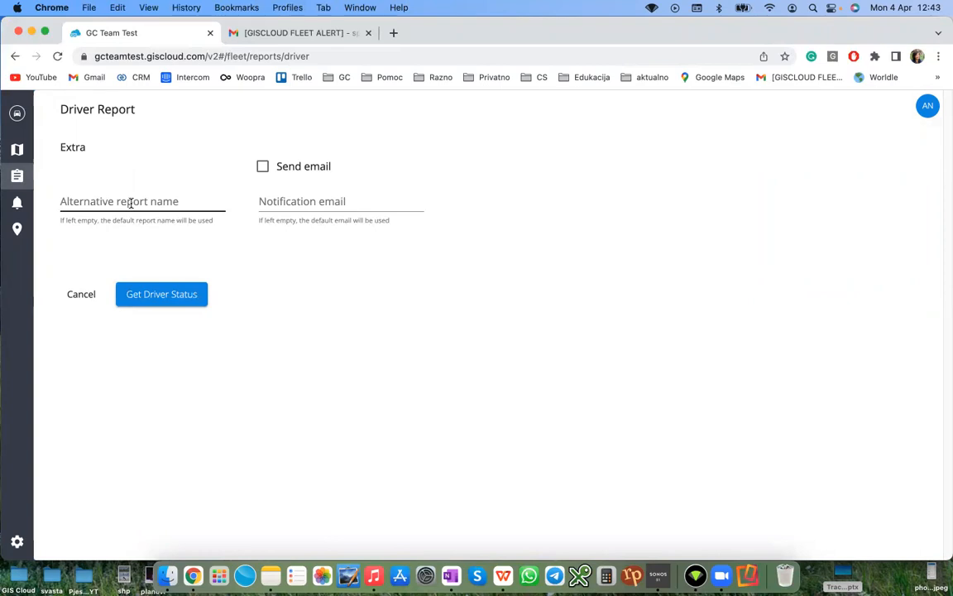
{"action": "left_click", "coordinate": [137, 201]}
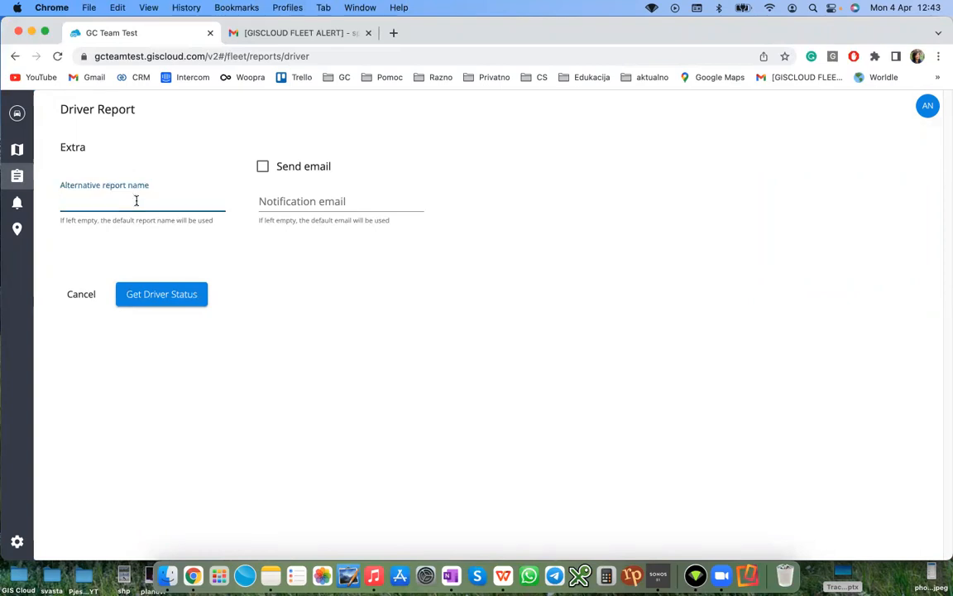
{"action": "type", "text": "test1"}
{"action": "left_click", "coordinate": [263, 166]}
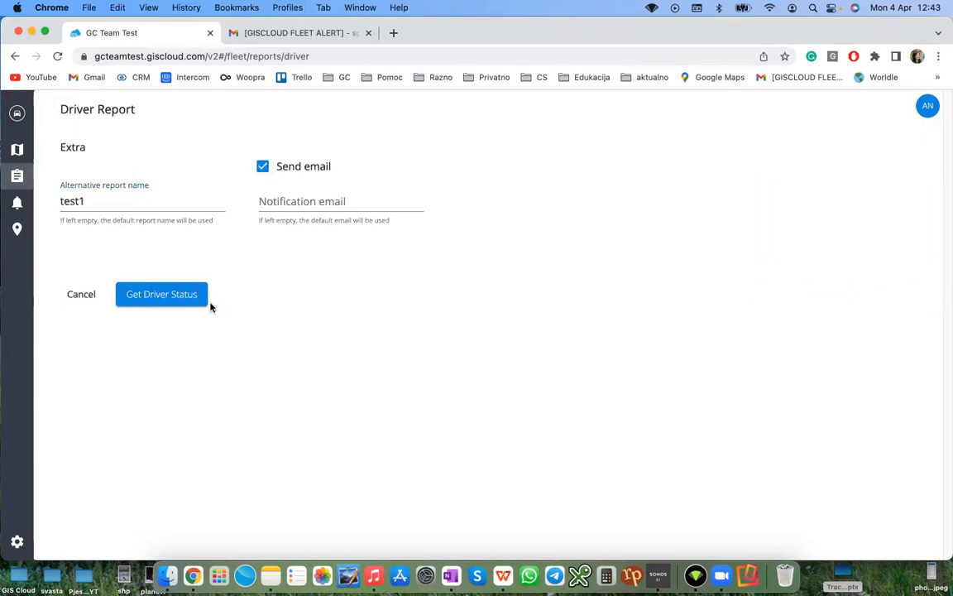
{"action": "left_click", "coordinate": [159, 296]}
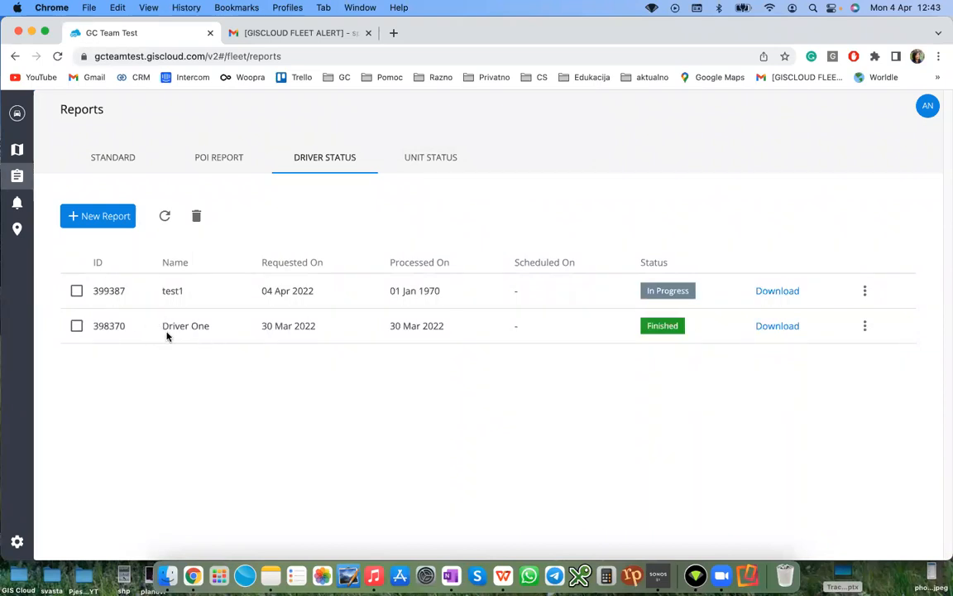
Step: Download the Driver One report to the Desktop and examine its driver columns in WPS Office before returning to the reports list
{"action": "left_click", "coordinate": [785, 334]}
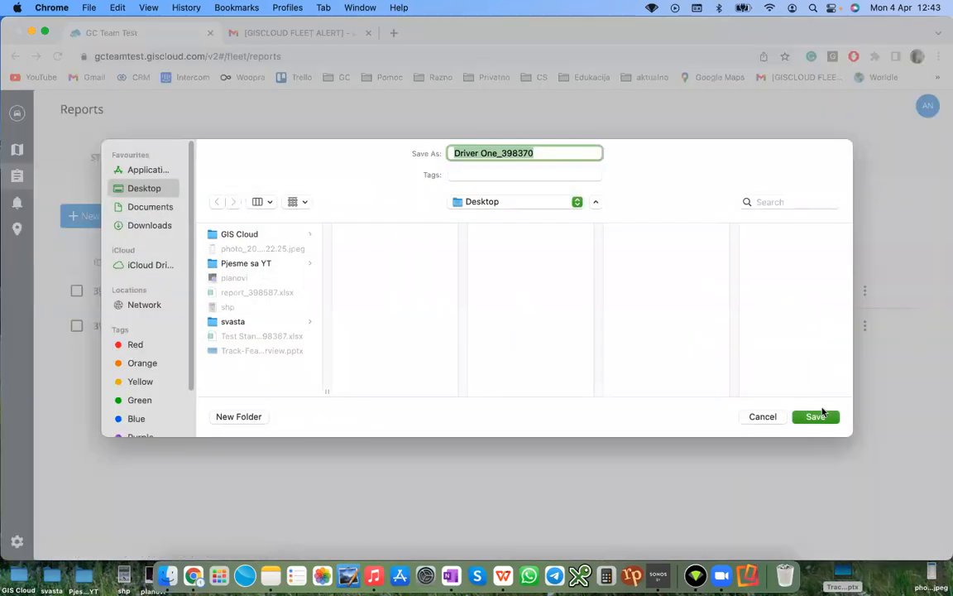
{"action": "left_click", "coordinate": [816, 414]}
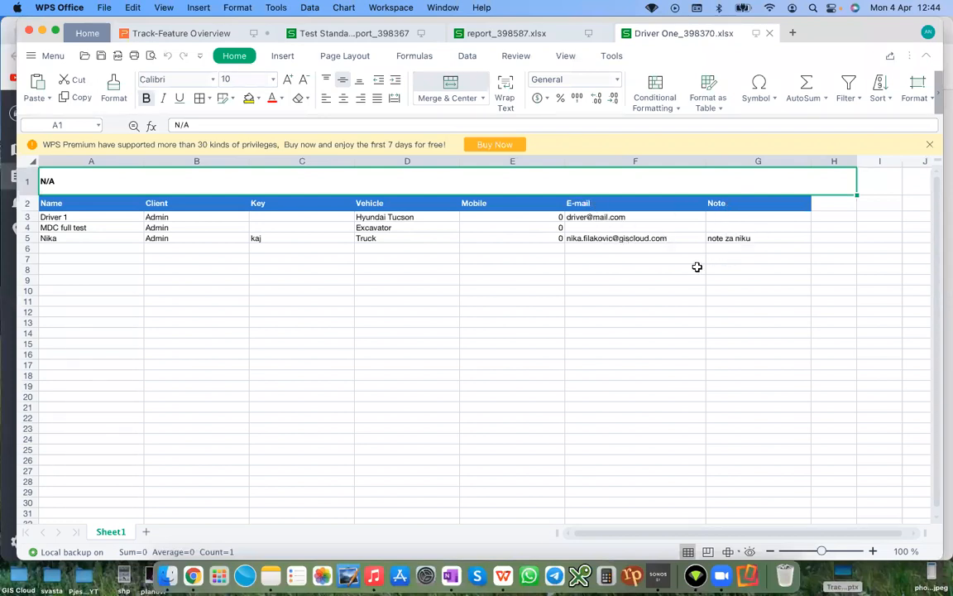
{"action": "left_click", "coordinate": [10, 317]}
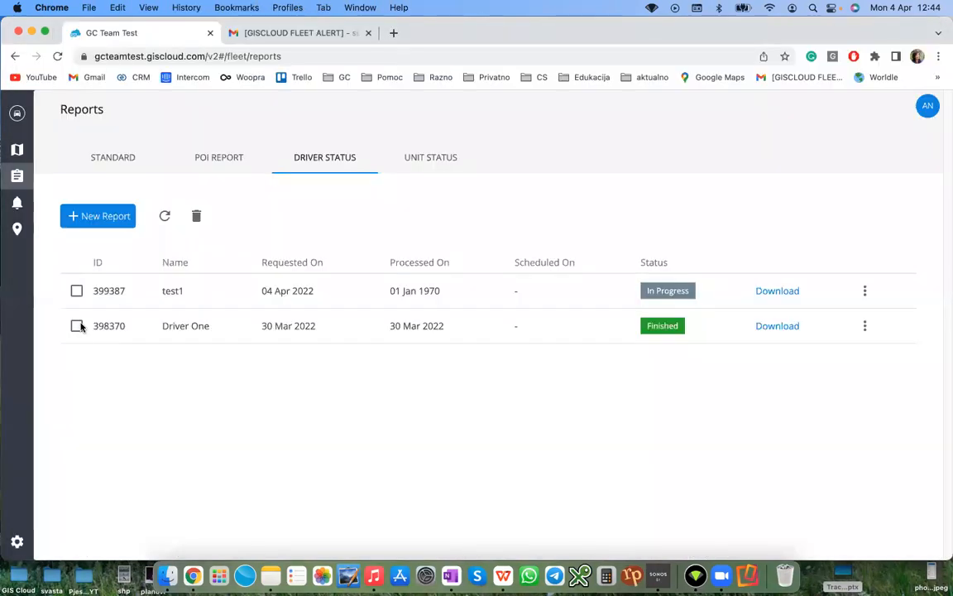
Step: Create a unit status report for the Excavator unit with the alternative name "test1"
{"action": "left_click", "coordinate": [432, 161]}
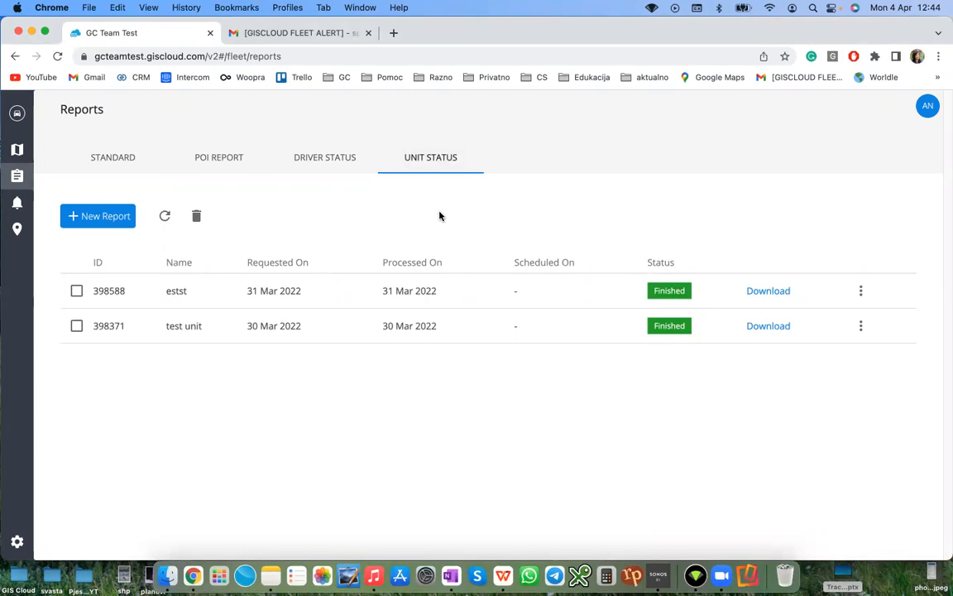
{"action": "left_click", "coordinate": [104, 218]}
{"action": "left_click", "coordinate": [119, 187]}
{"action": "left_click", "coordinate": [92, 228]}
{"action": "left_click", "coordinate": [73, 368]}
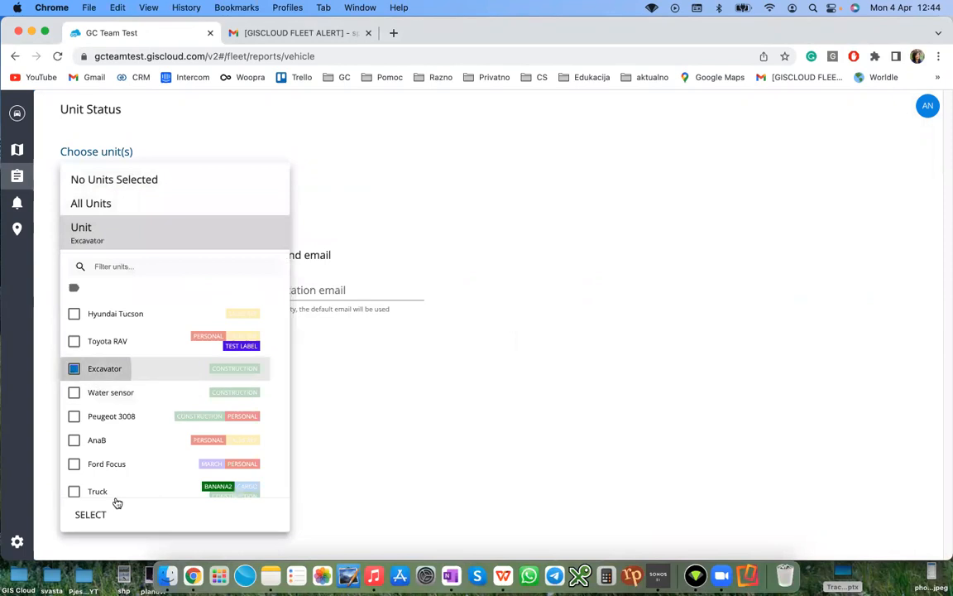
{"action": "left_click", "coordinate": [100, 517]}
{"action": "left_click", "coordinate": [105, 291]}
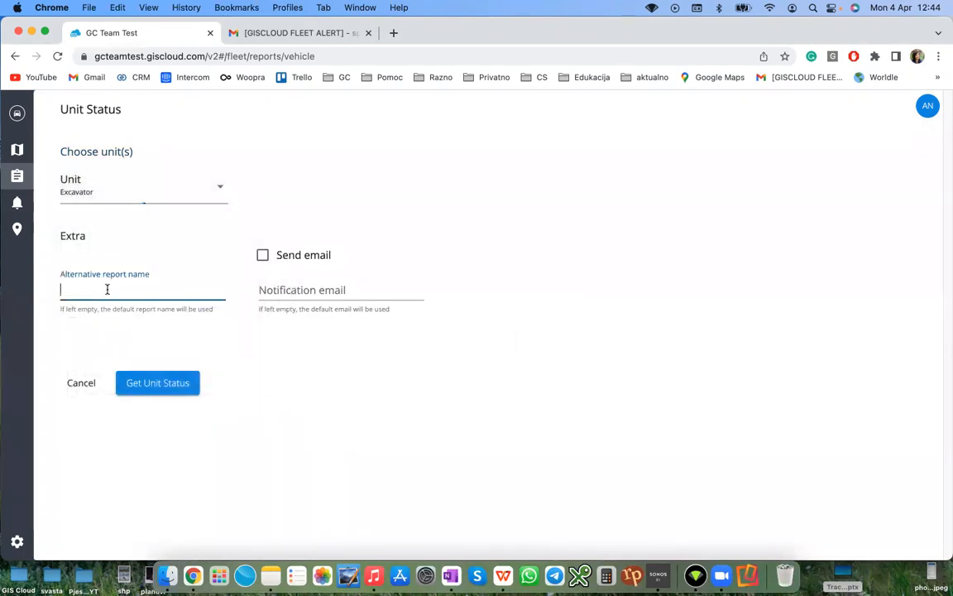
{"action": "type", "text": "test1"}
{"action": "left_click", "coordinate": [188, 382]}
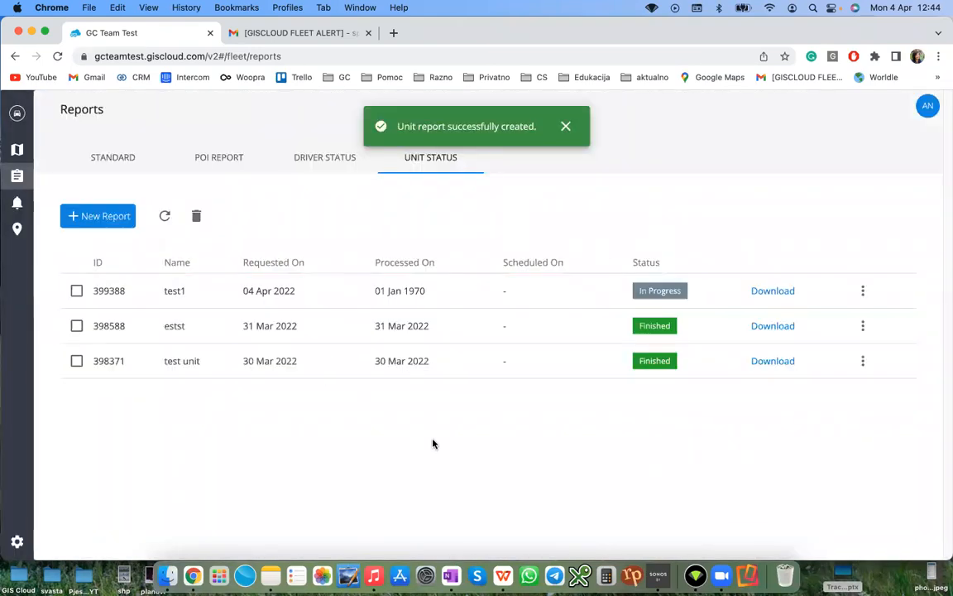
Step: Download the test unit report to the Desktop and examine its vehicle columns in WPS Office before returning to the reports list
{"action": "left_click", "coordinate": [785, 364]}
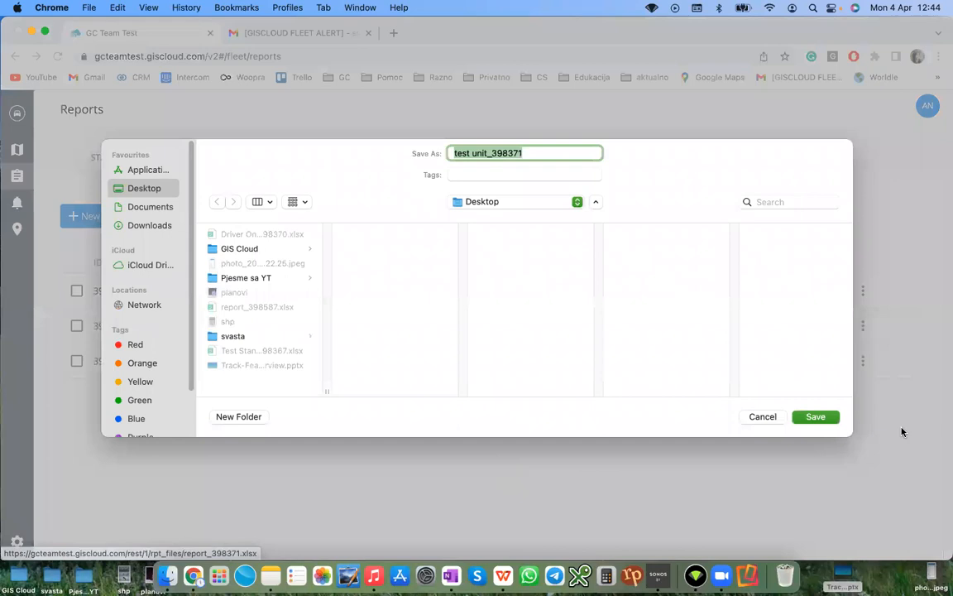
{"action": "left_click", "coordinate": [815, 417]}
{"action": "left_click", "coordinate": [56, 545]}
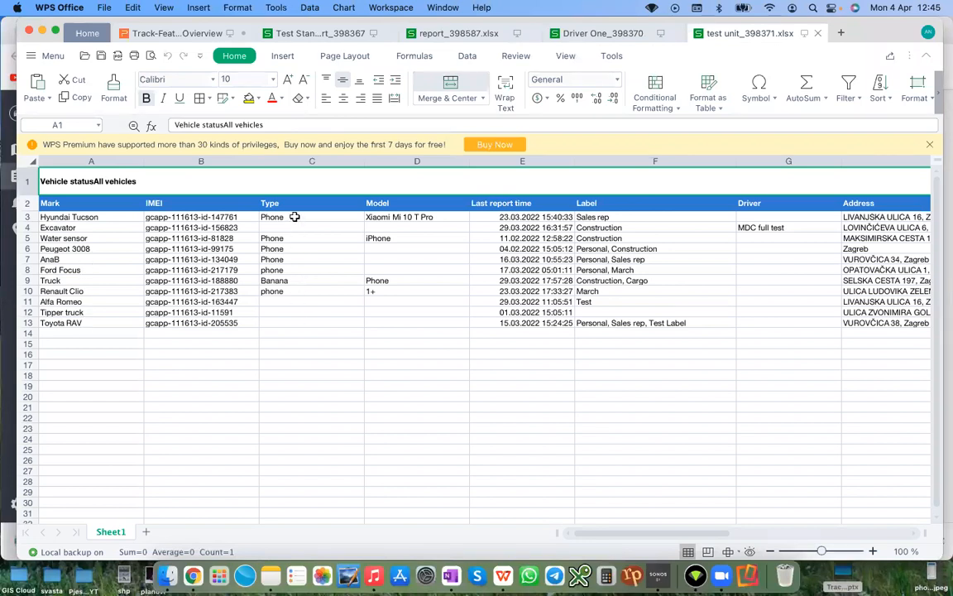
{"action": "left_click", "coordinate": [294, 280]}
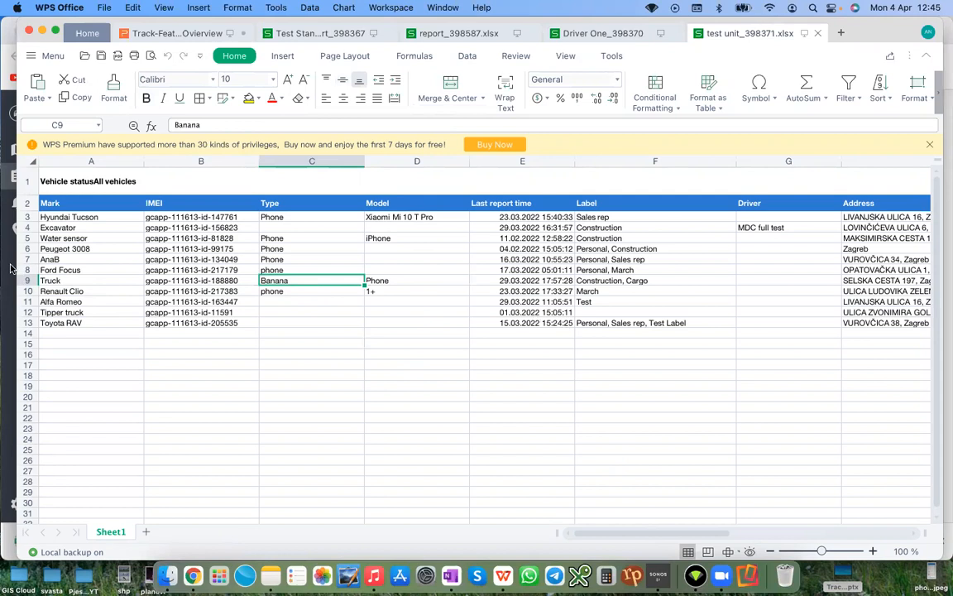
{"action": "left_click", "coordinate": [10, 490]}
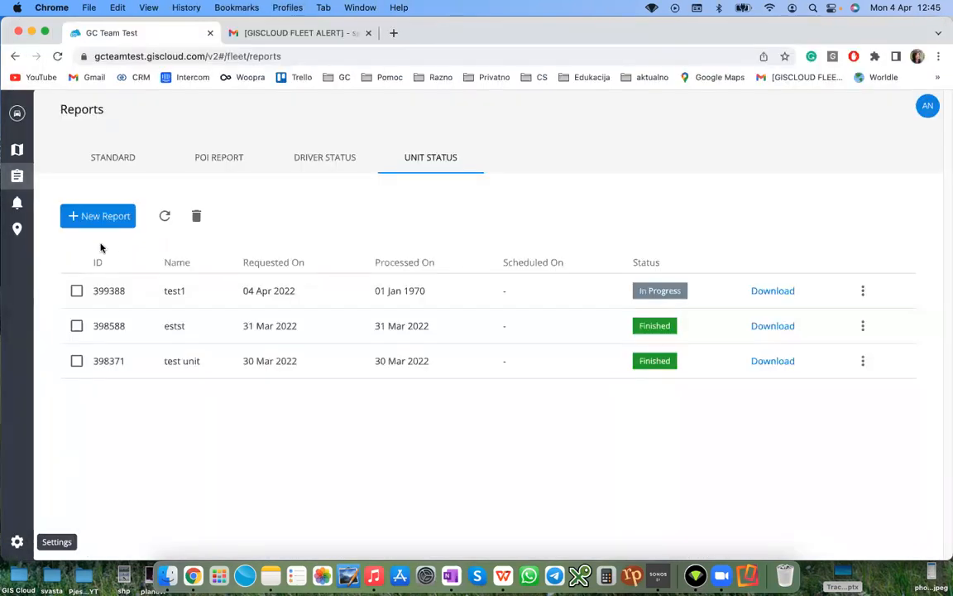
Step: Examine the editable fields of the first driver in the fleet settings, and leave without saving
{"action": "left_click", "coordinate": [17, 542]}
{"action": "left_click", "coordinate": [78, 180]}
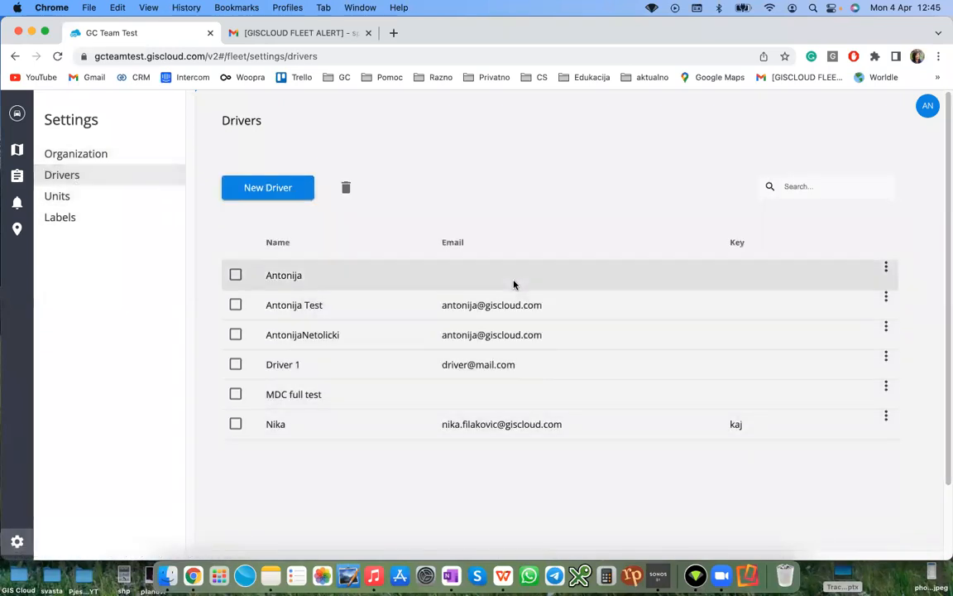
{"action": "left_click", "coordinate": [886, 271]}
{"action": "left_click", "coordinate": [896, 279]}
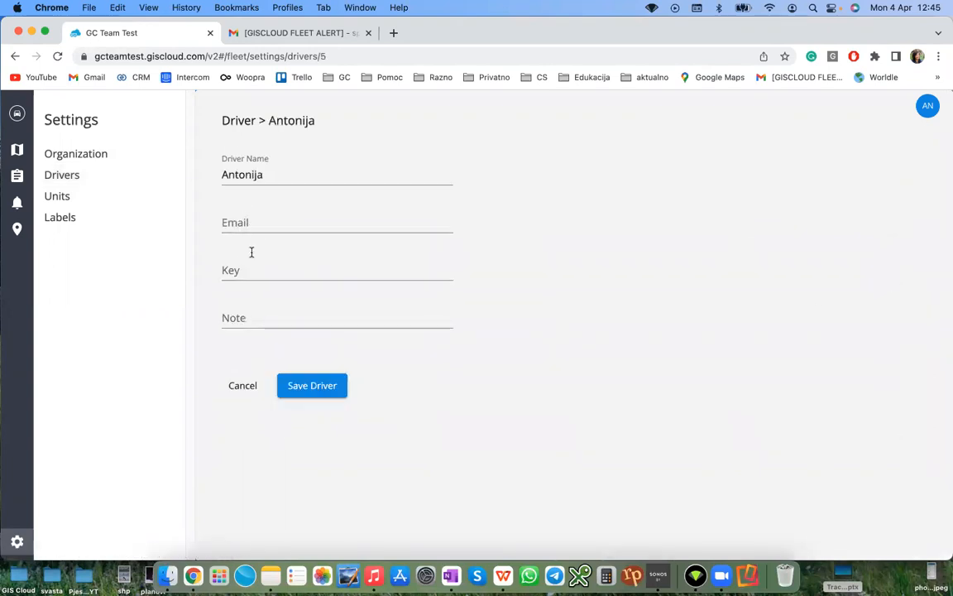
{"action": "left_click", "coordinate": [252, 389]}
Step: Examine the Alfa Romeo unit's details and editable fields, and return to the fleet map without saving
{"action": "left_click", "coordinate": [23, 164]}
{"action": "left_click", "coordinate": [218, 199]}
{"action": "left_click", "coordinate": [189, 228]}
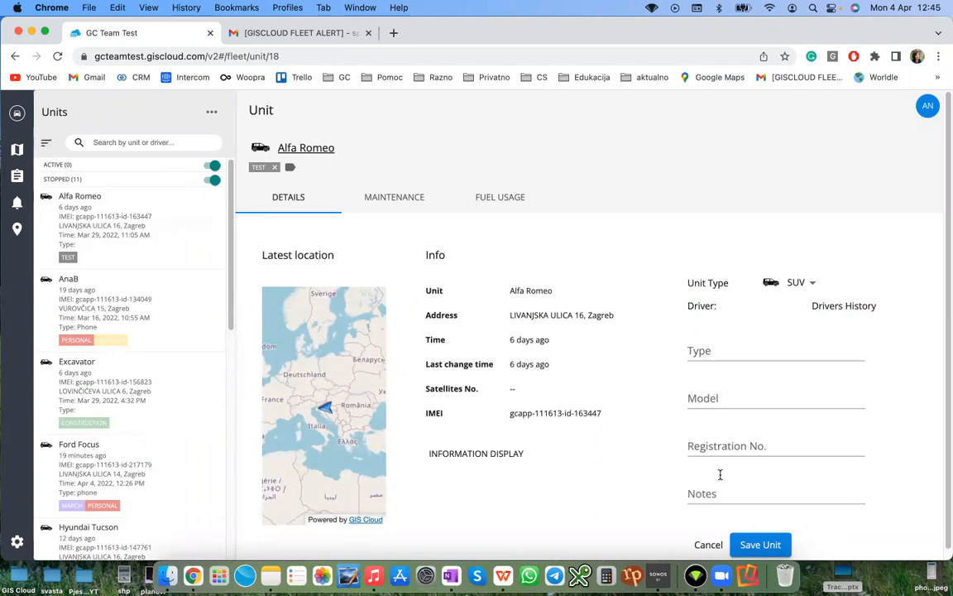
{"action": "left_click", "coordinate": [709, 545]}
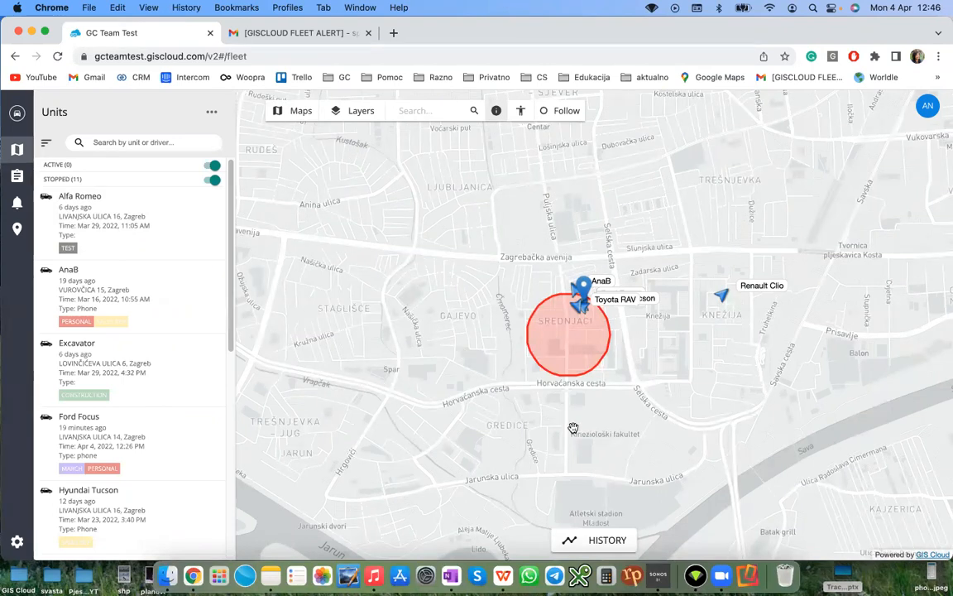
Step: Launch Reflector 3 to view the AnaB unit on the mirrored phone, reposition the phone window, and close the mirroring
{"action": "left_click", "coordinate": [814, 8]}
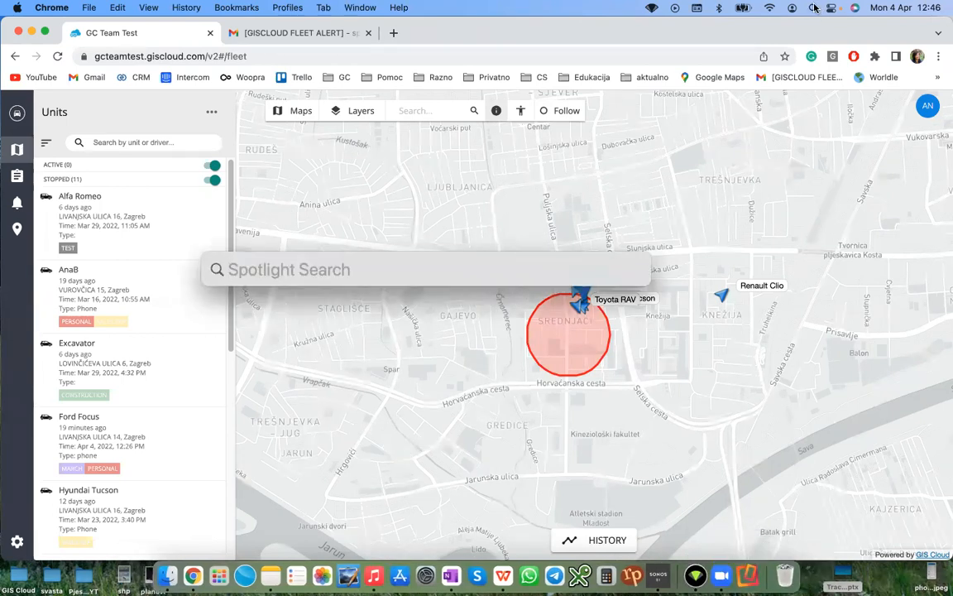
{"action": "type", "text": "ref"}
{"action": "key", "text": "Return"}
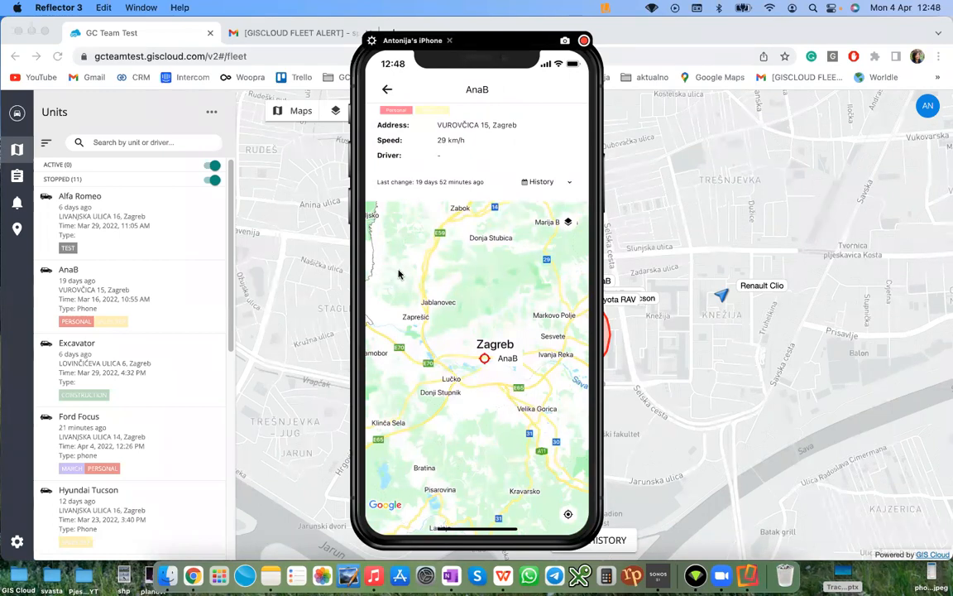
{"action": "left_click_drag", "start_coordinate": [360, 57], "coordinate": [352, 128]}
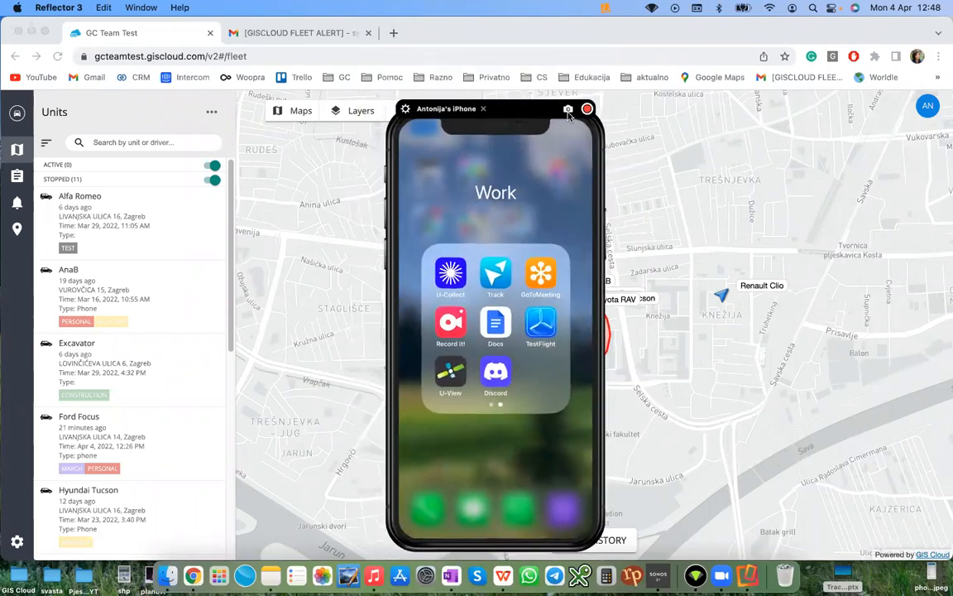
{"action": "left_click", "coordinate": [483, 110]}
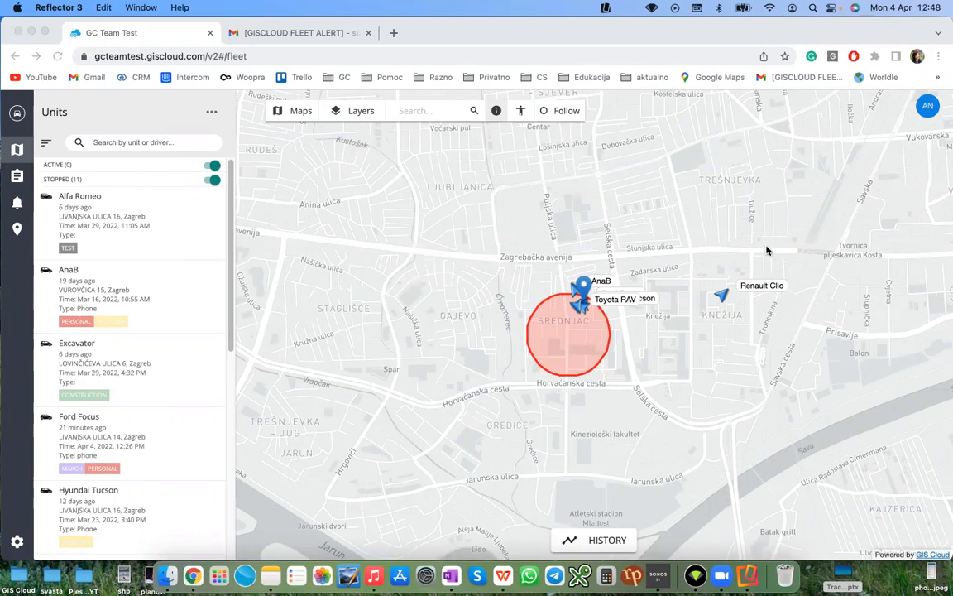
Step: Switch to the Track feature overview presentation in WPS Office and go to the Q & A slide
{"action": "key", "text": "ctrl+Up"}
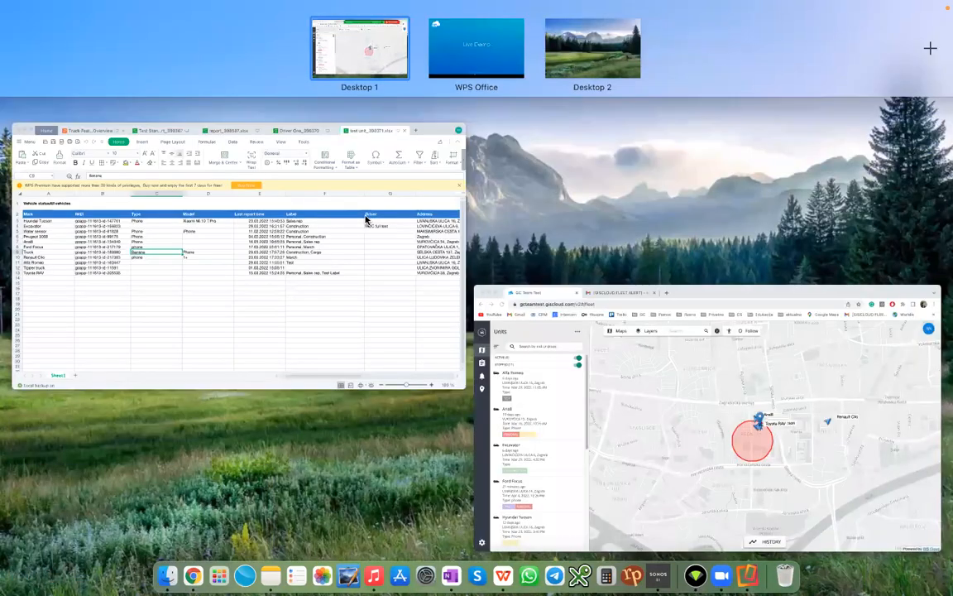
{"action": "left_click", "coordinate": [150, 125]}
{"action": "left_click", "coordinate": [157, 34]}
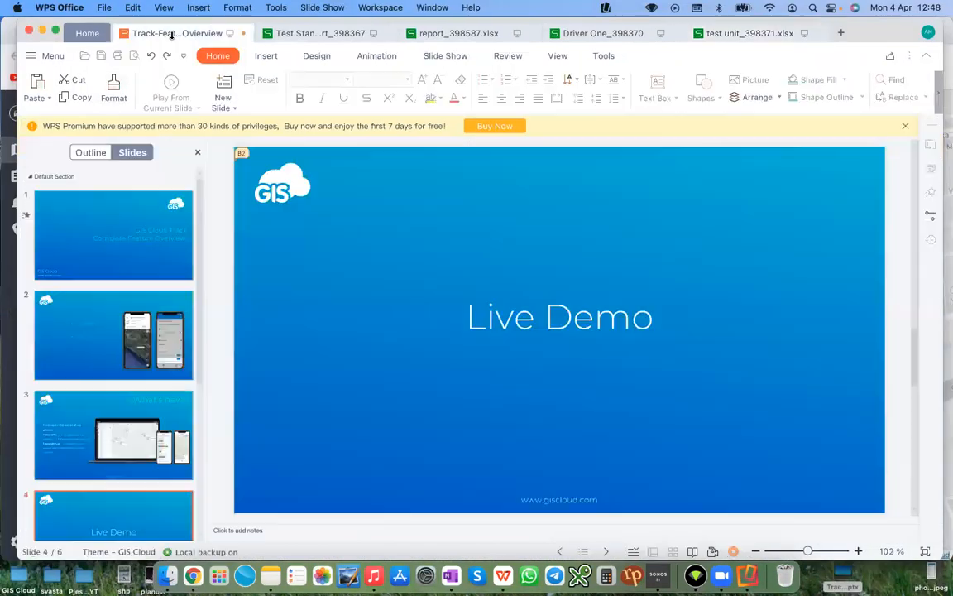
{"action": "key", "text": "shift+F5"}
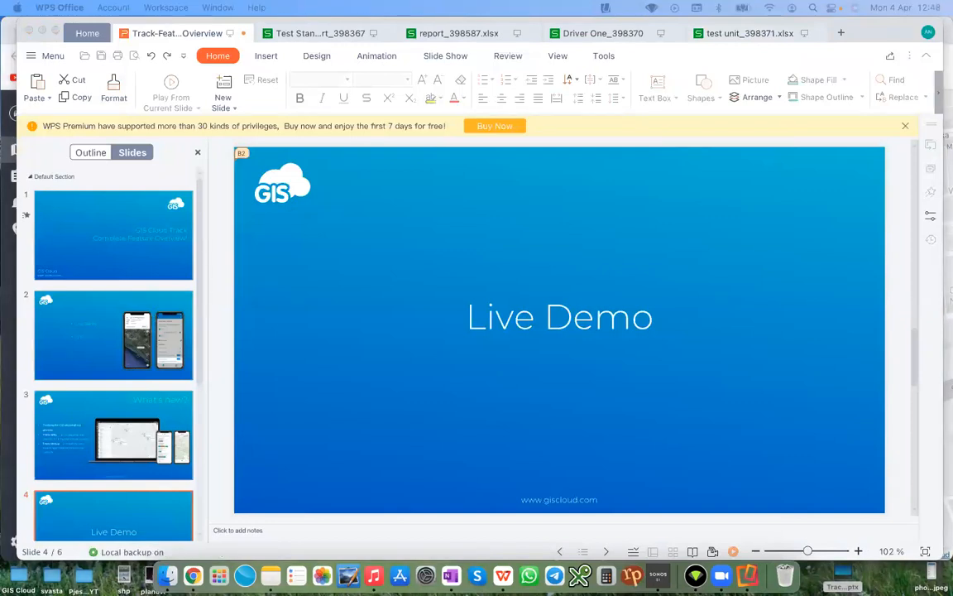
{"action": "key", "text": "ctrl+Up"}
{"action": "key", "text": "ctrl+Up"}
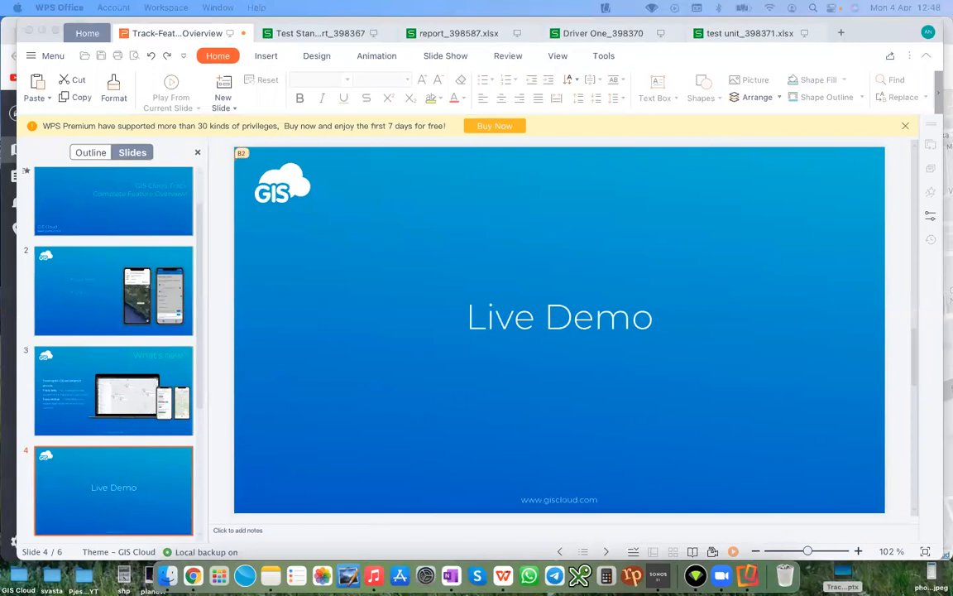
{"action": "scroll", "coordinate": [113, 288], "scroll_direction": "down", "scroll_amount": 3}
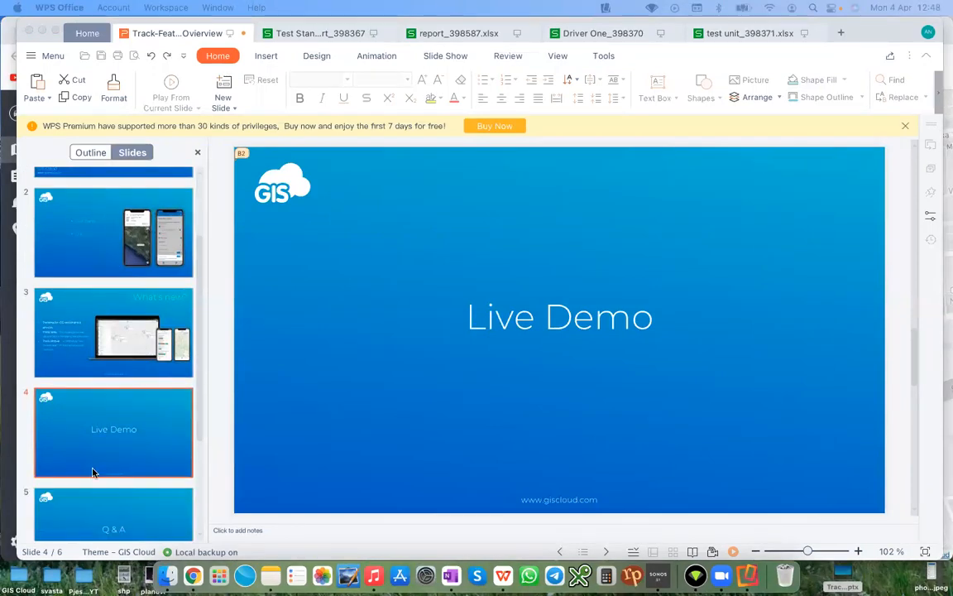
{"action": "left_click", "coordinate": [130, 507]}
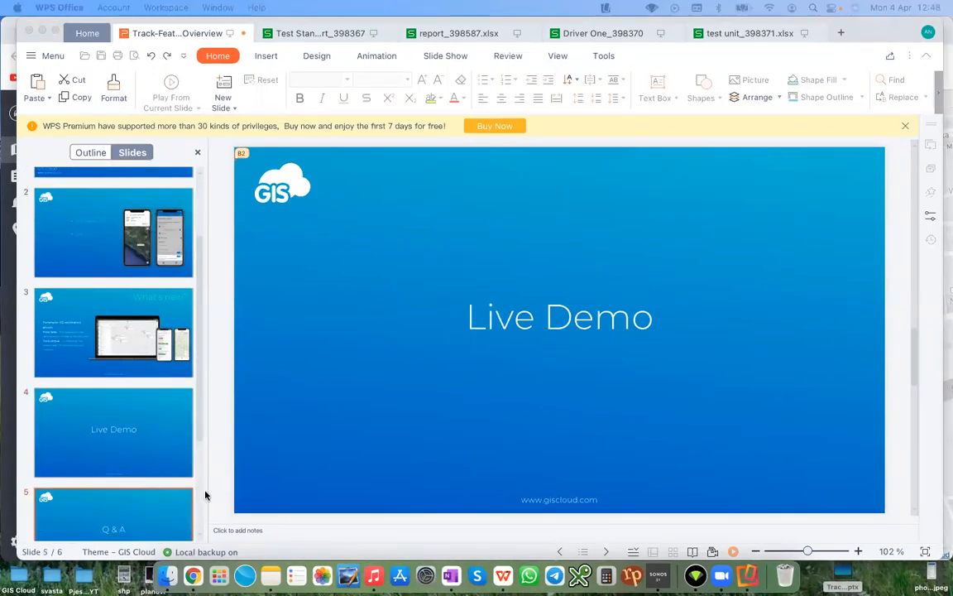